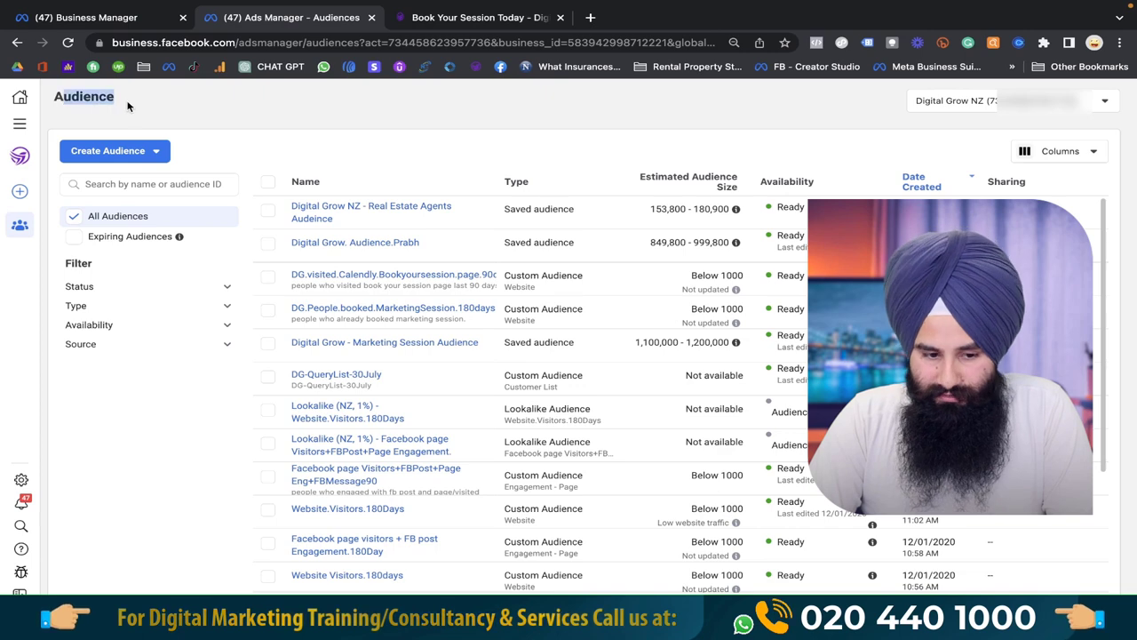
{"action": "left_click", "coordinate": [127, 104]}
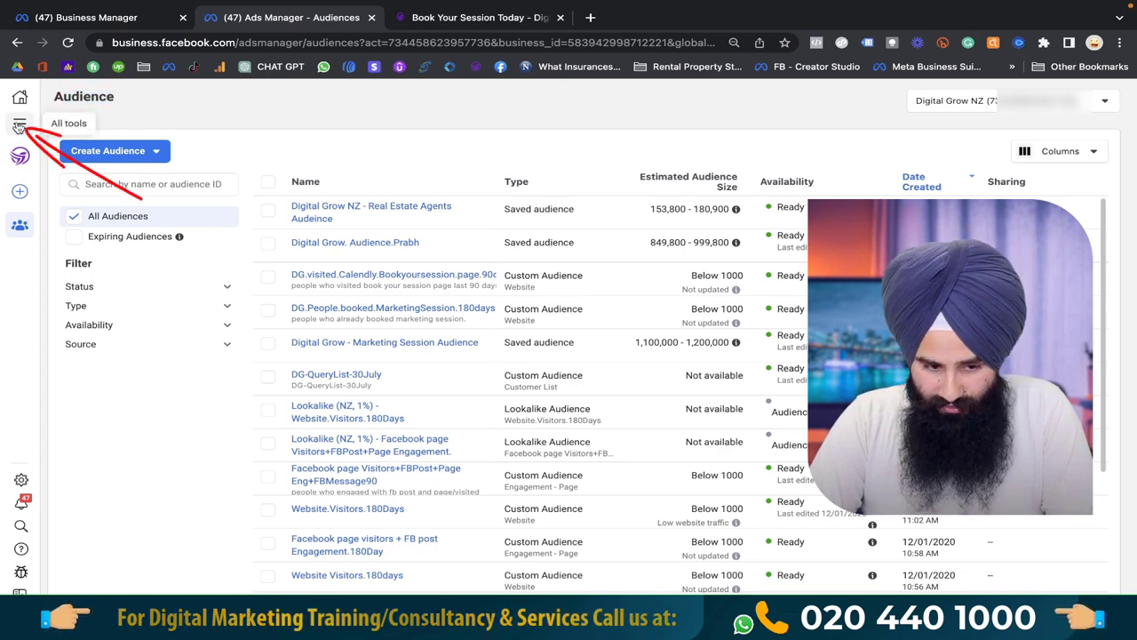
{"action": "left_click", "coordinate": [18, 127]}
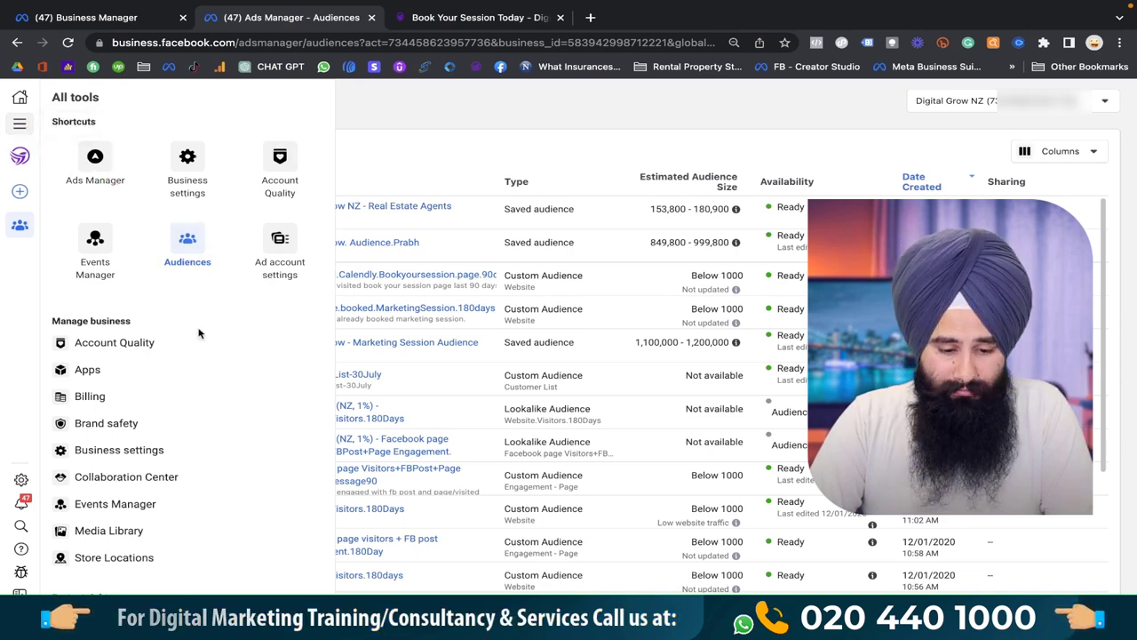
{"action": "scroll", "coordinate": [195, 311], "scroll_direction": "down", "scroll_amount": 4}
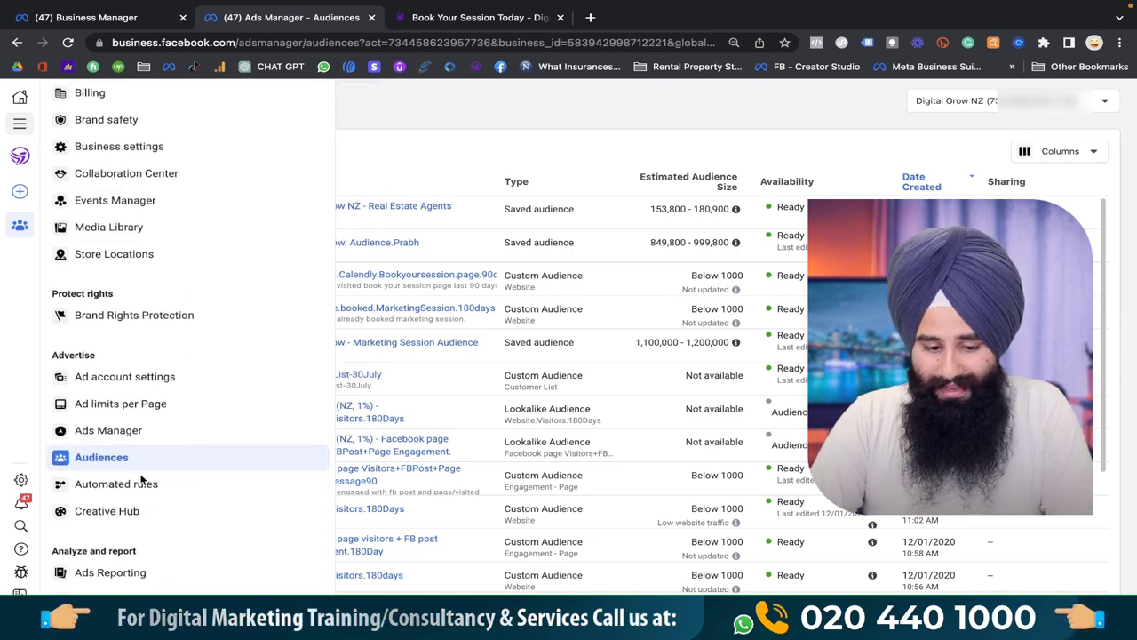
{"action": "scroll", "coordinate": [152, 322], "scroll_direction": "up", "scroll_amount": 4}
{"action": "left_click", "coordinate": [411, 157]}
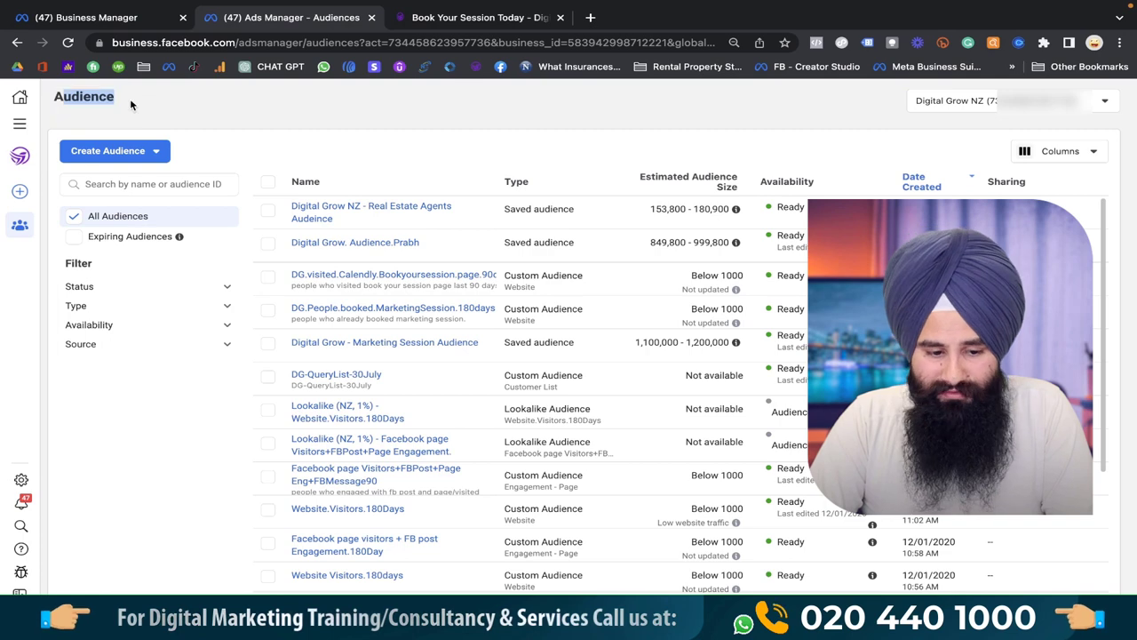
Step: Start creating a Custom Audience that uses Website as its source
{"action": "left_click", "coordinate": [132, 152]}
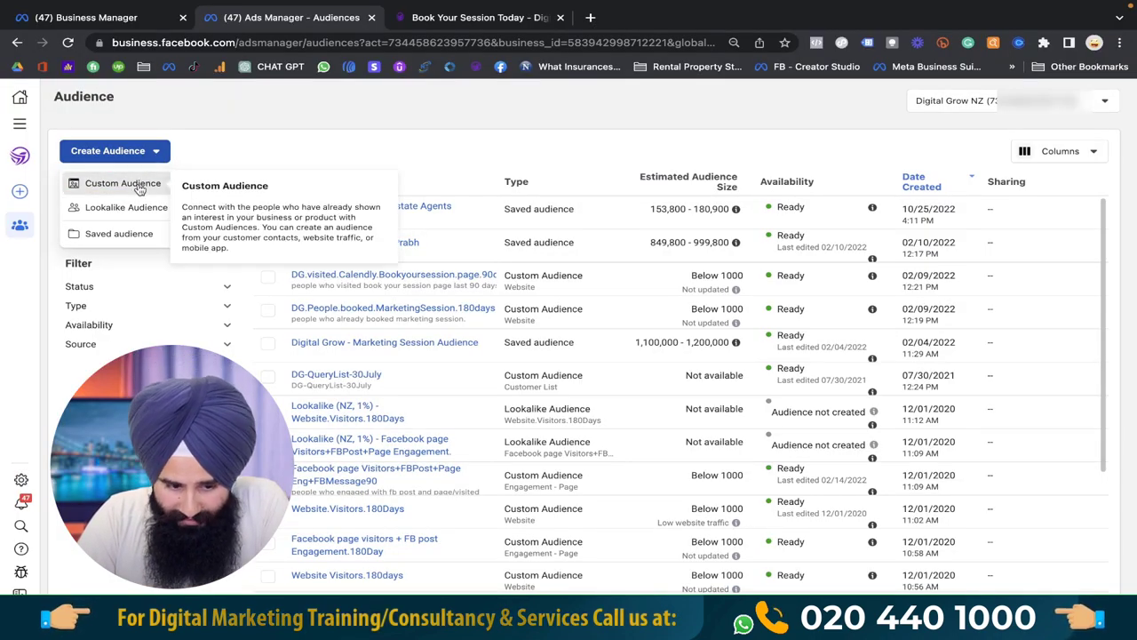
{"action": "left_click", "coordinate": [138, 184]}
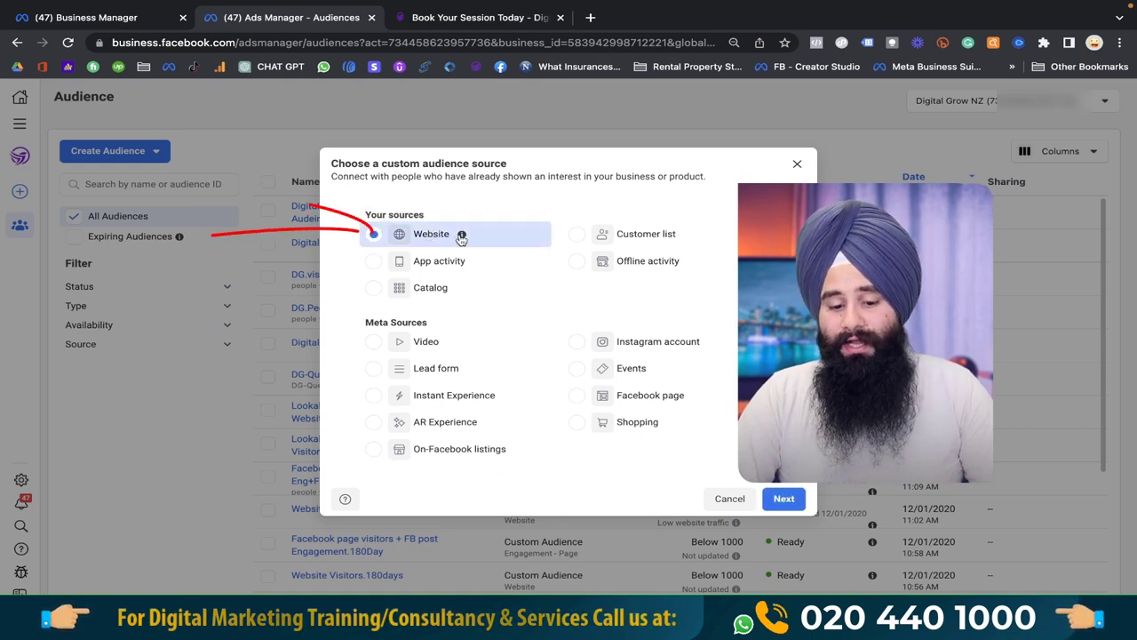
{"action": "mouse_move", "coordinate": [461, 238]}
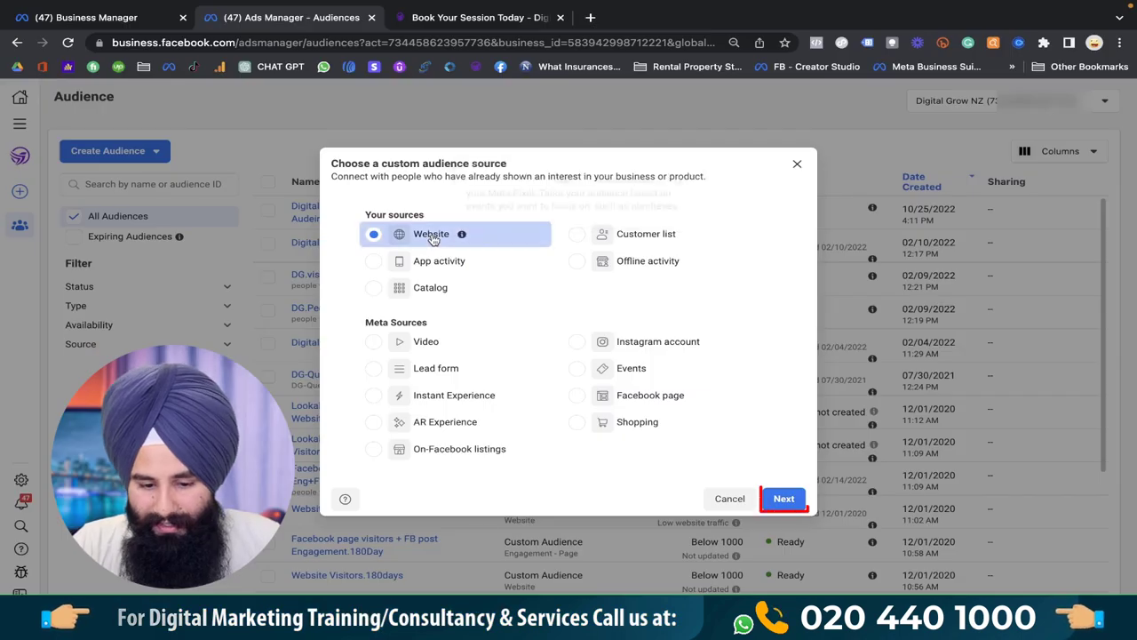
{"action": "left_click", "coordinate": [784, 499]}
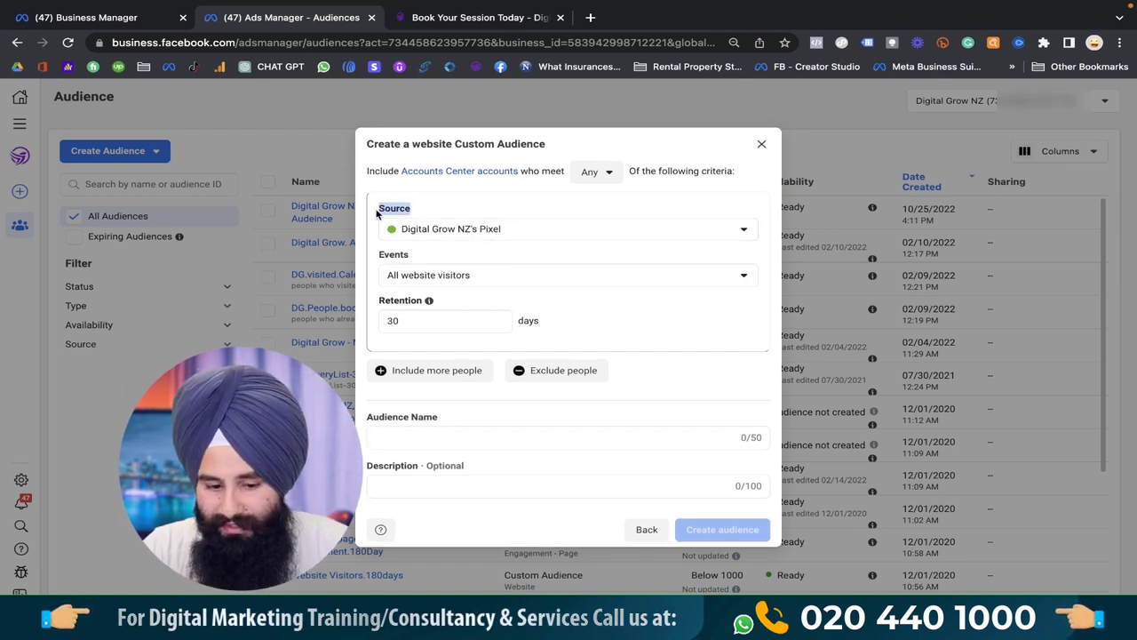
Step: Include accounts that meet Any of the criteria and set the event to People who visited specific web pages
{"action": "left_click", "coordinate": [604, 173]}
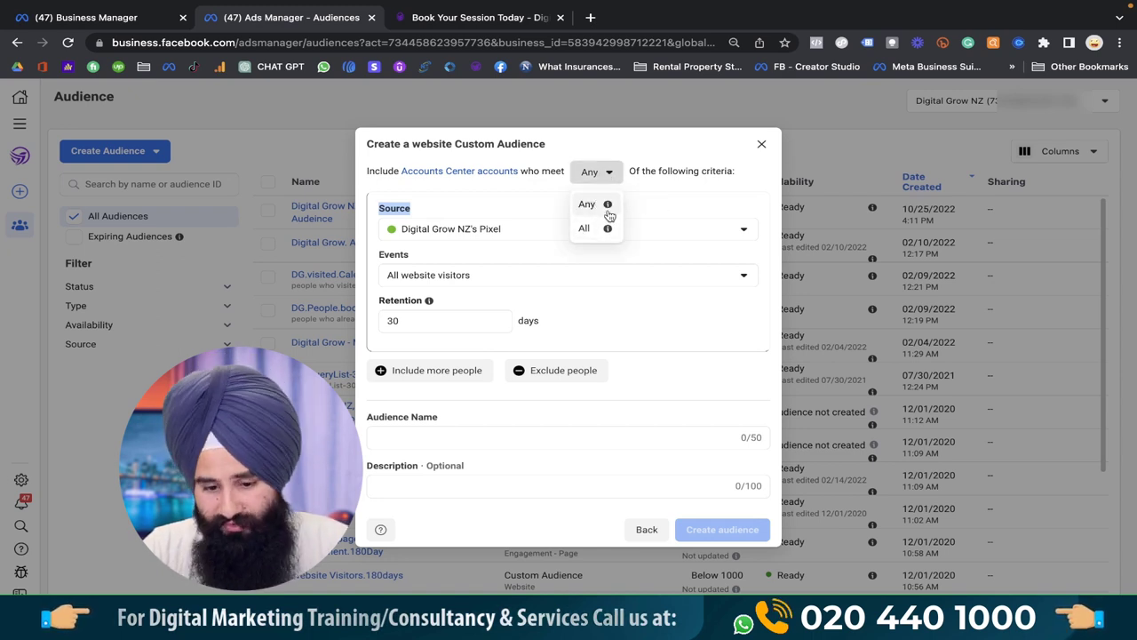
{"action": "left_click", "coordinate": [608, 207]}
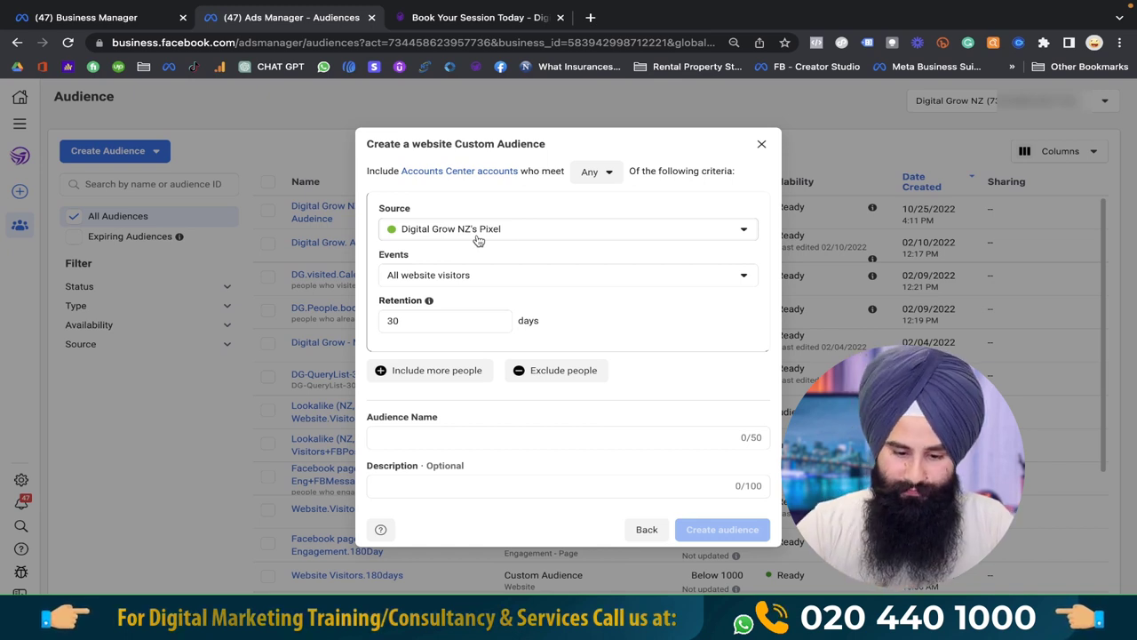
{"action": "left_click", "coordinate": [435, 276]}
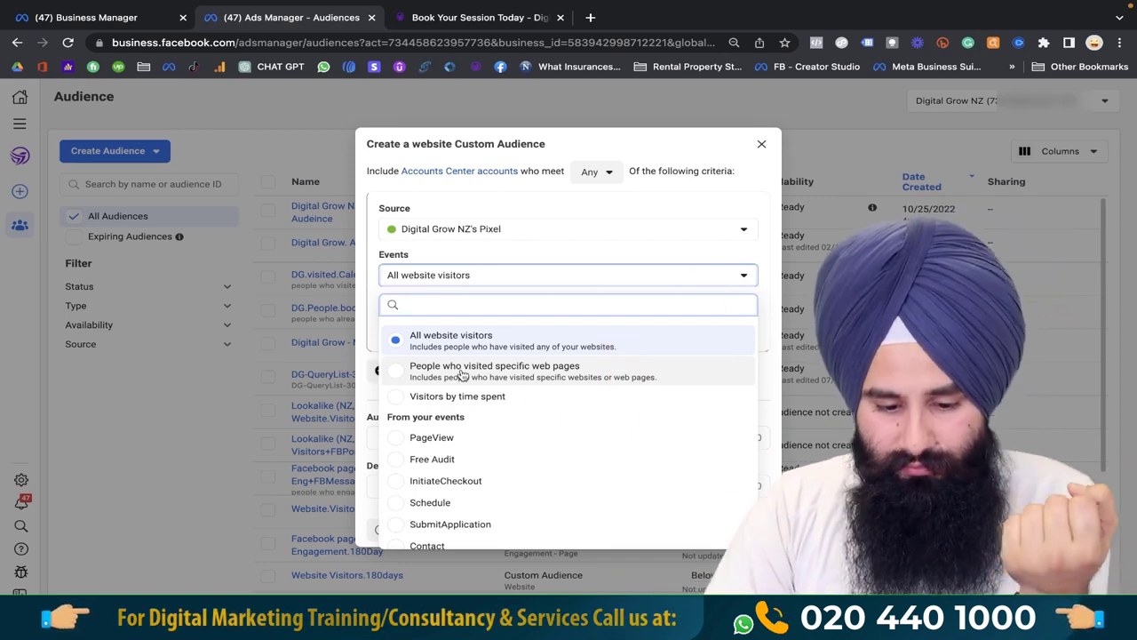
{"action": "left_click", "coordinate": [461, 374]}
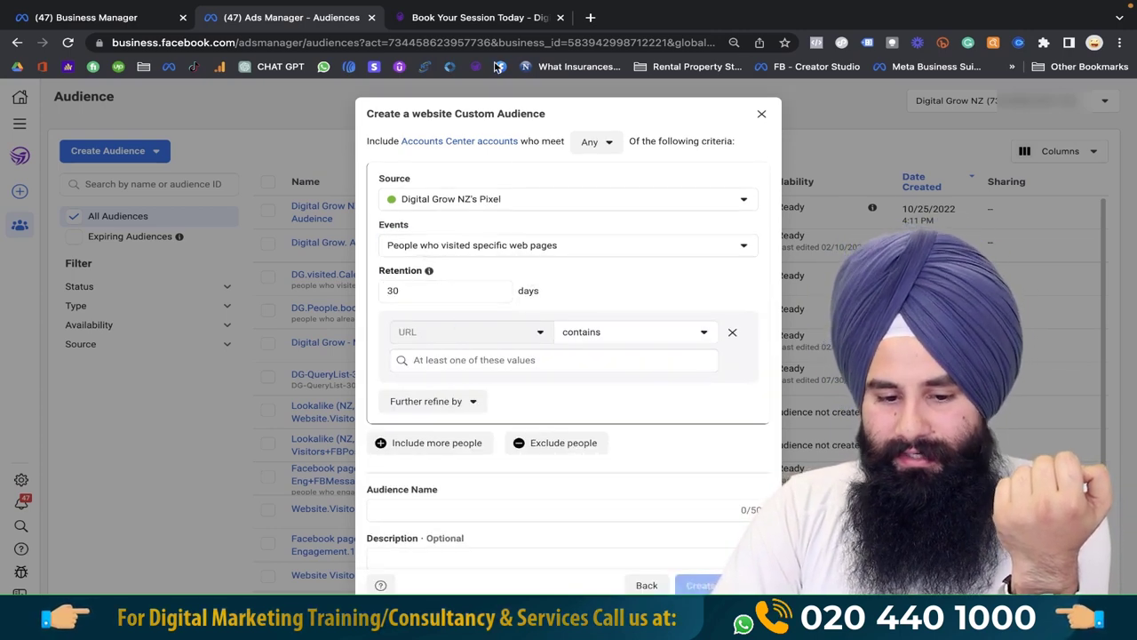
Step: Switch to the open Book Your Session page and copy its web address
{"action": "left_click", "coordinate": [471, 18]}
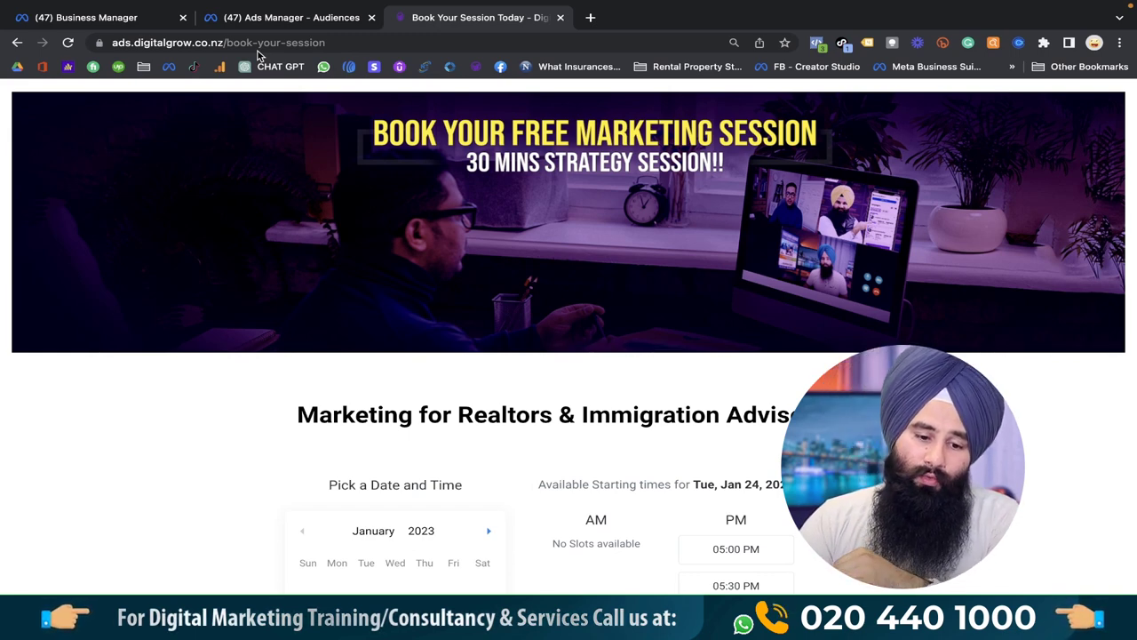
{"action": "left_click", "coordinate": [274, 44]}
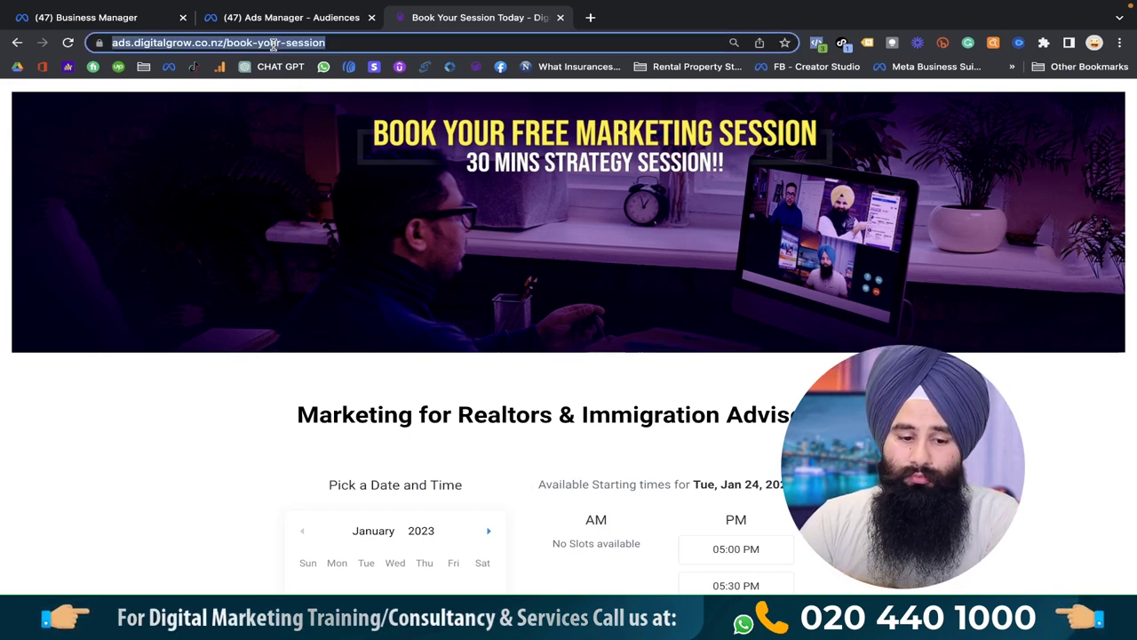
{"action": "scroll", "coordinate": [386, 196], "scroll_direction": "down", "scroll_amount": 5}
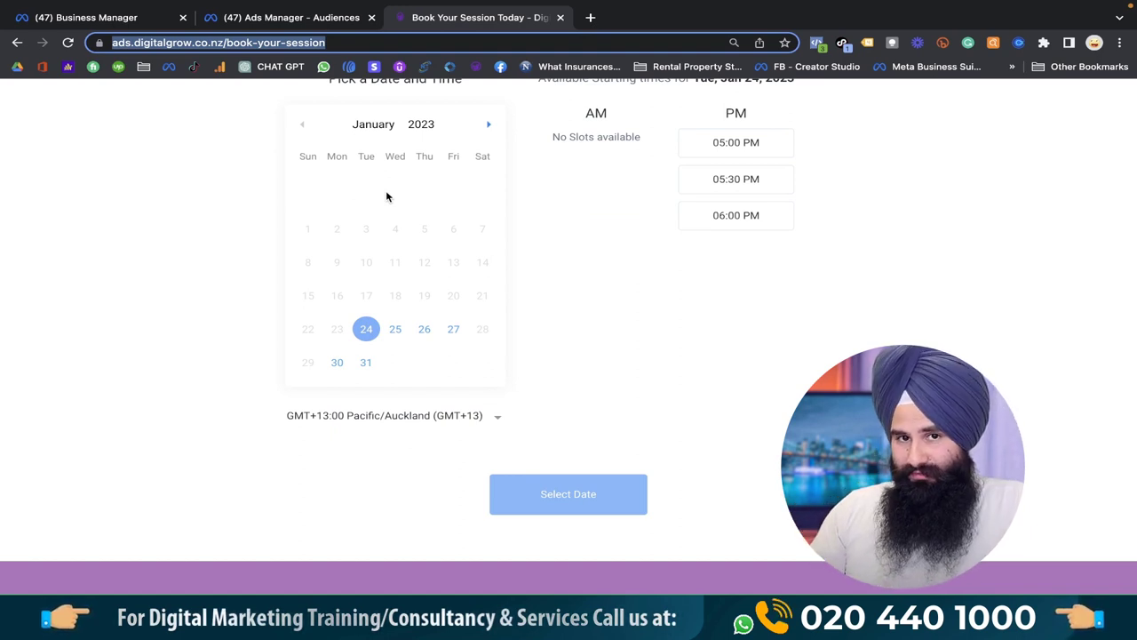
{"action": "key", "text": "ctrl+c"}
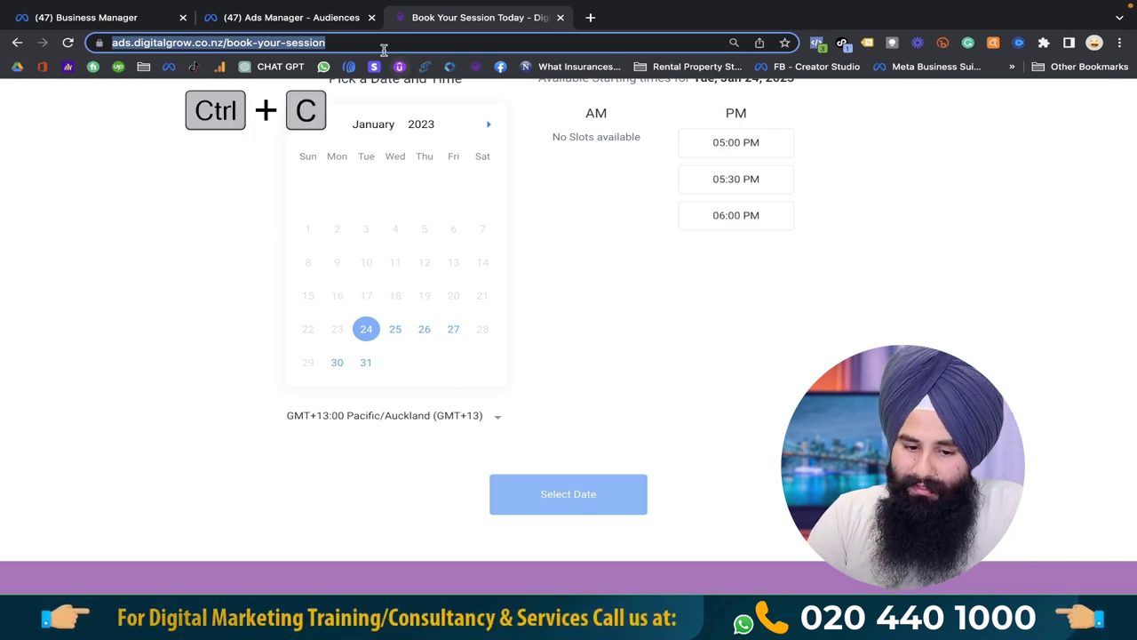
{"action": "left_click", "coordinate": [338, 23]}
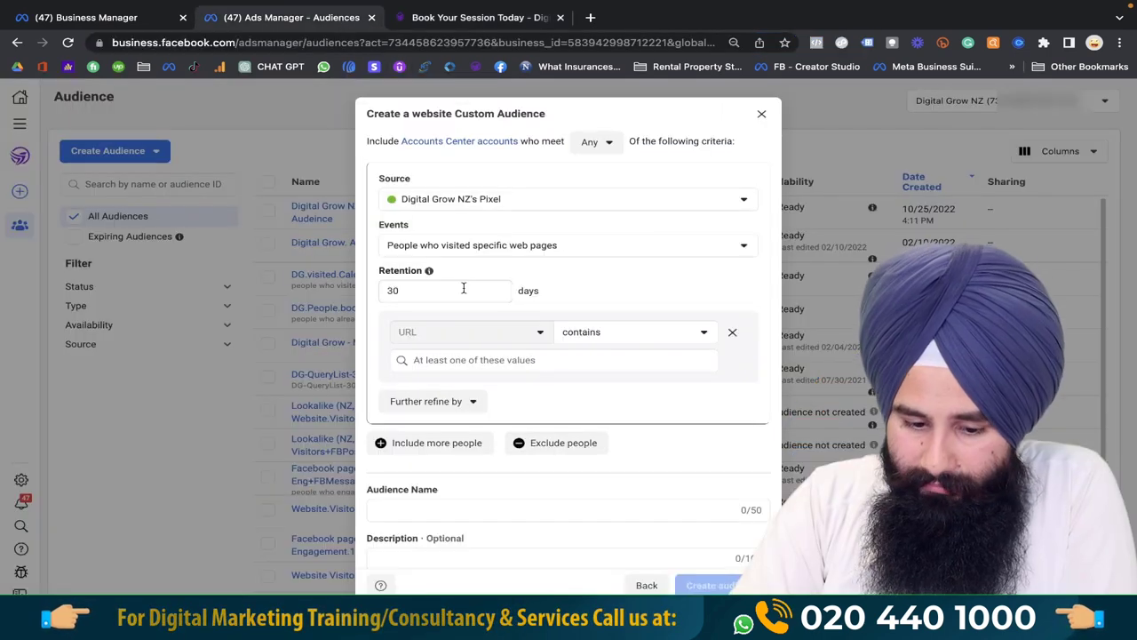
{"action": "left_click", "coordinate": [482, 360]}
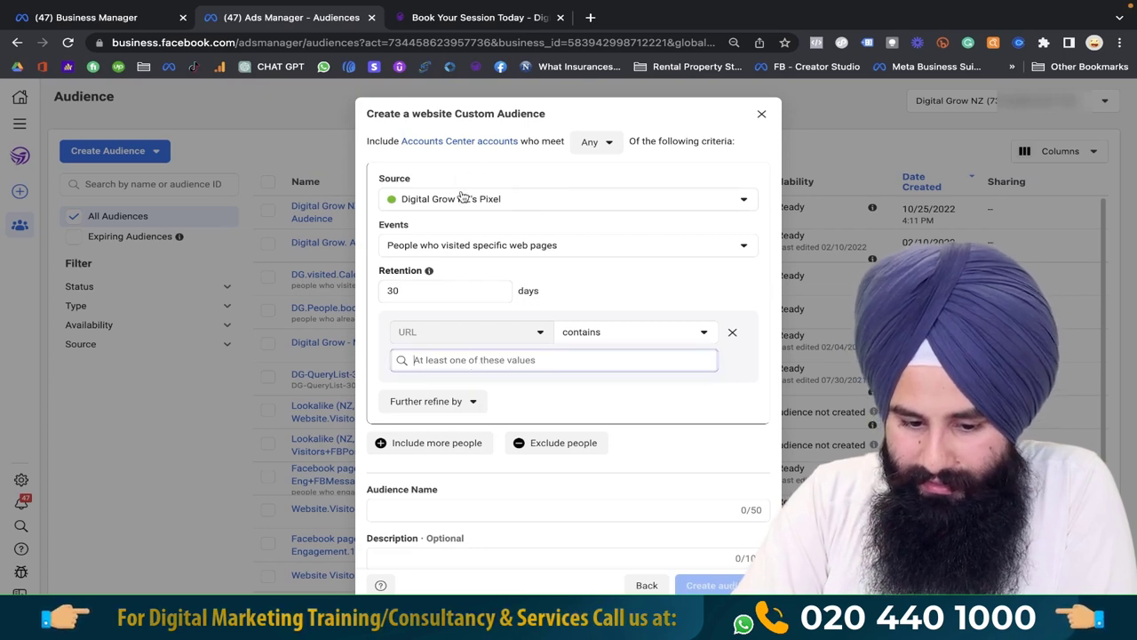
{"action": "left_click", "coordinate": [415, 294]}
{"action": "double_click", "coordinate": [415, 294]}
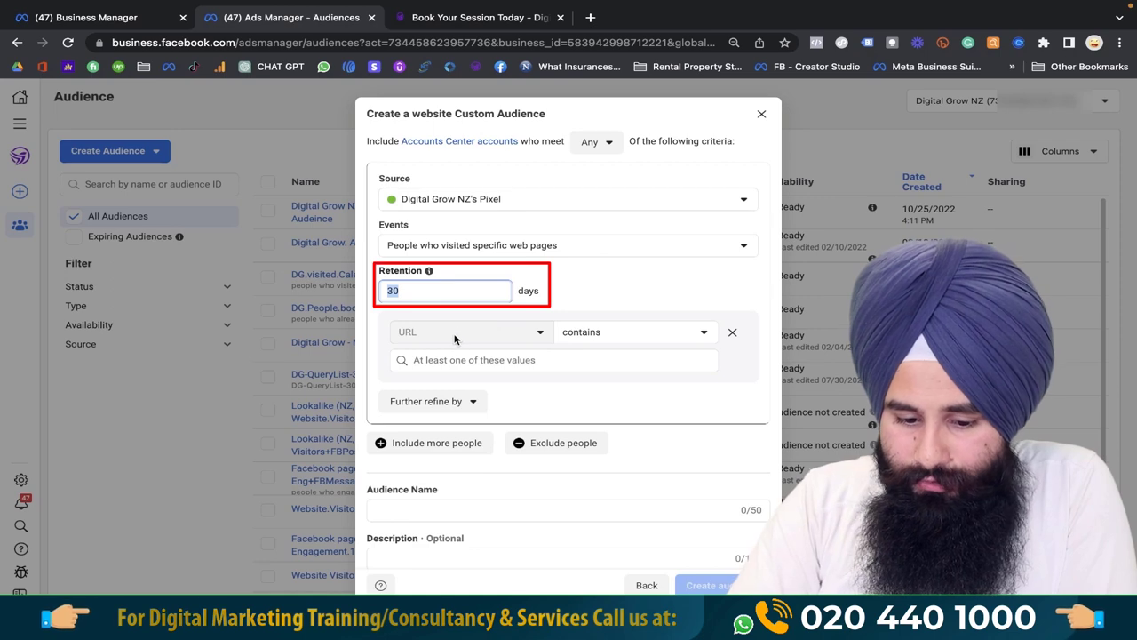
{"action": "left_click", "coordinate": [589, 339]}
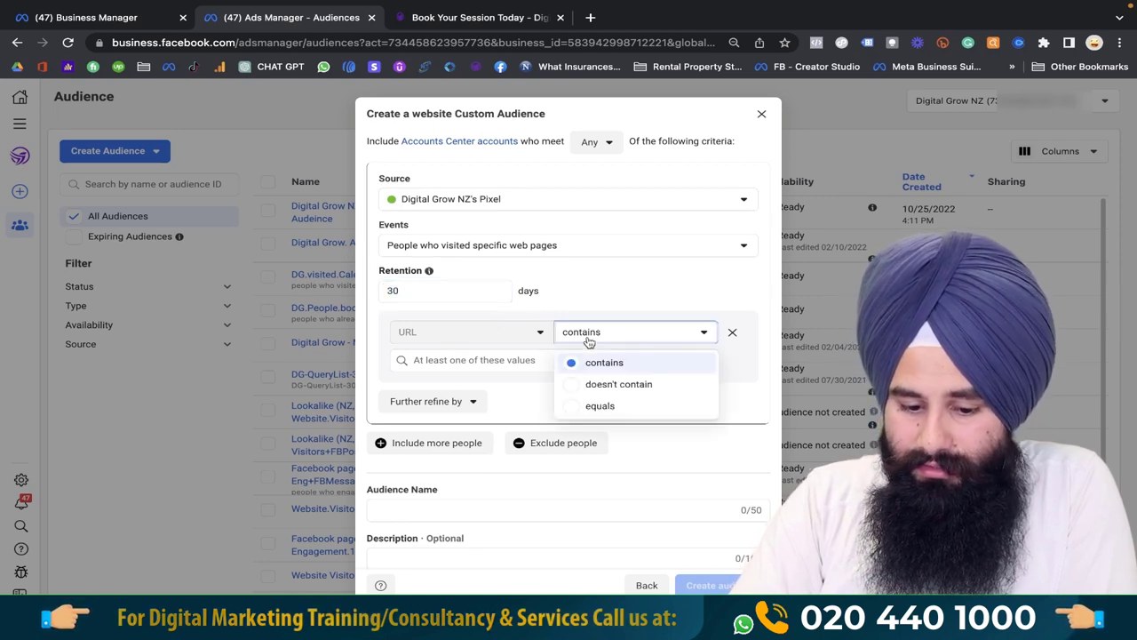
{"action": "left_click", "coordinate": [588, 405]}
{"action": "left_click", "coordinate": [561, 359]}
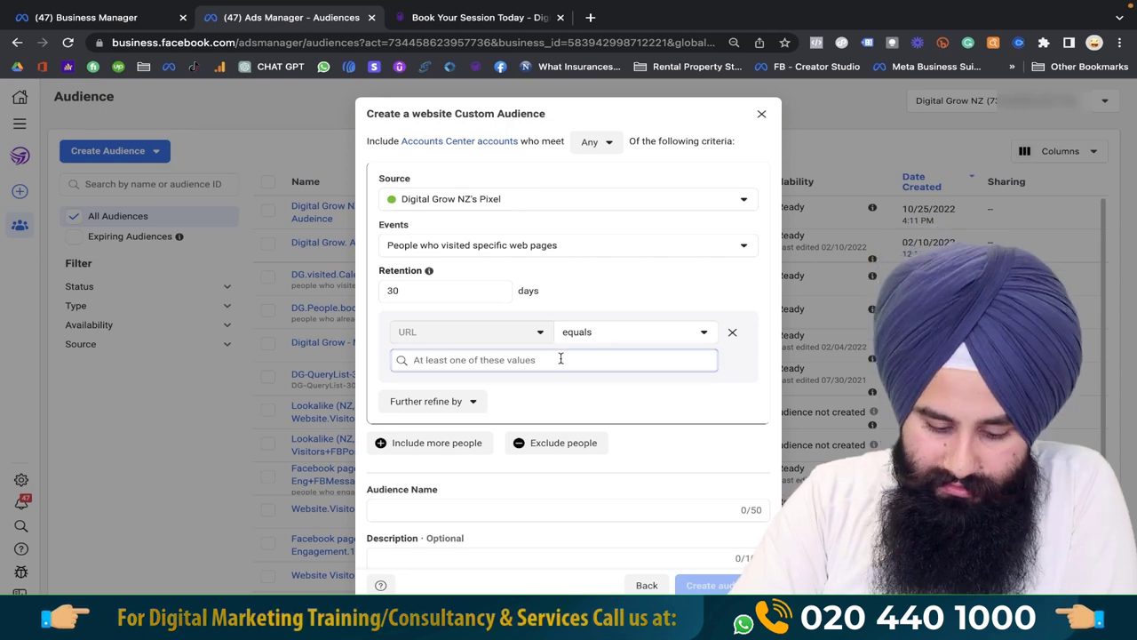
{"action": "key", "text": "super+v"}
{"action": "key", "text": "Return"}
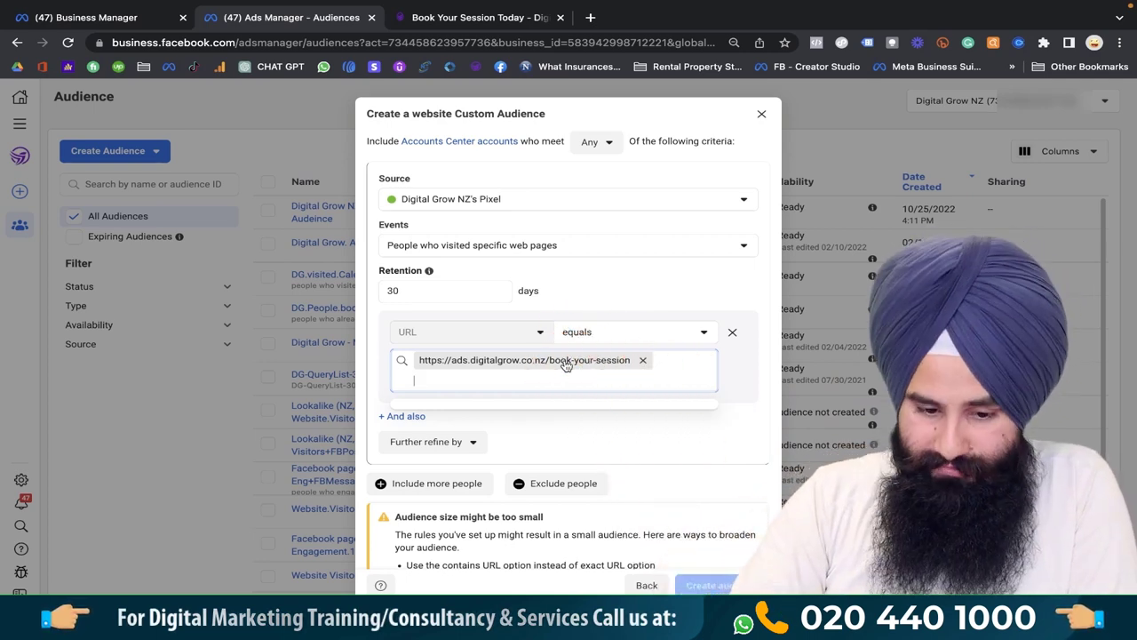
Step: Change the URL rule to contains and remove the booking page address from it
{"action": "left_click", "coordinate": [601, 338]}
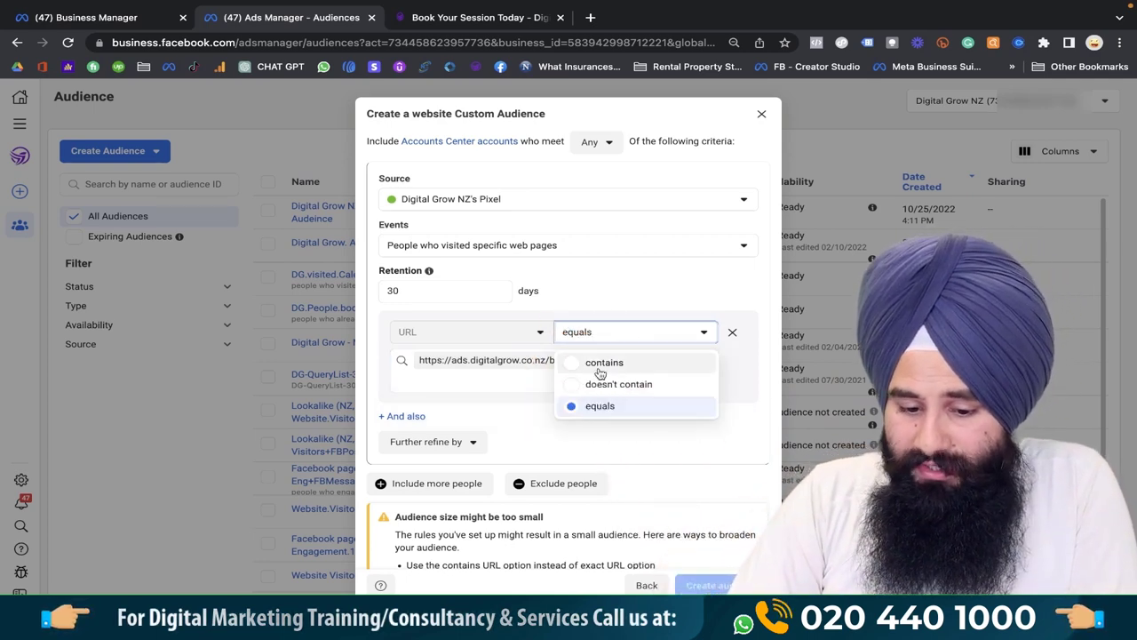
{"action": "left_click", "coordinate": [601, 370]}
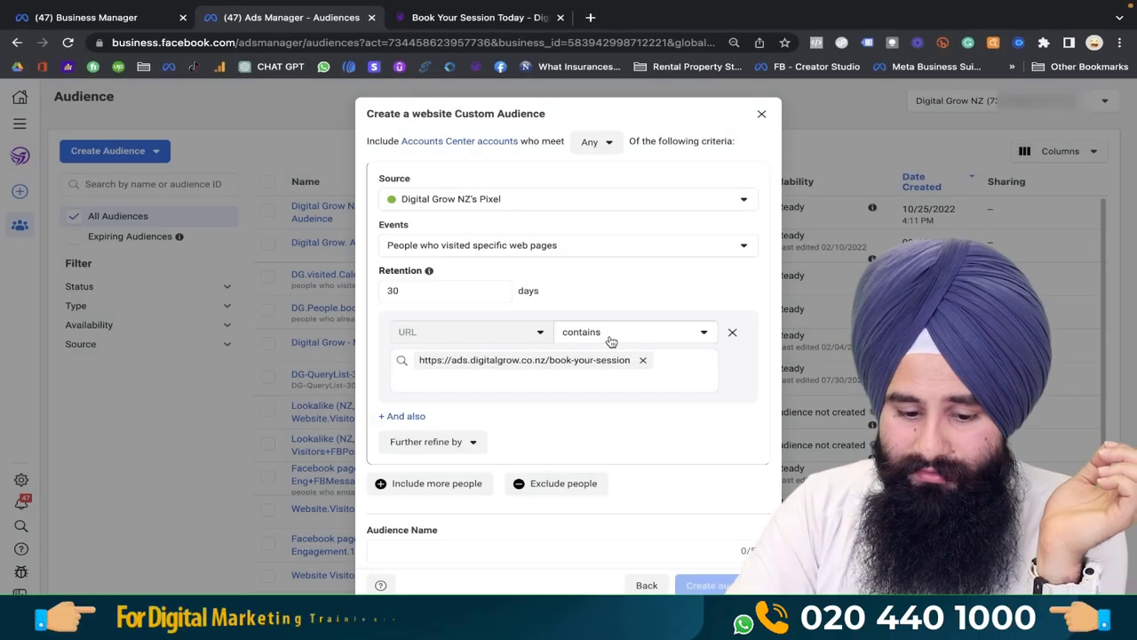
{"action": "left_click", "coordinate": [643, 360]}
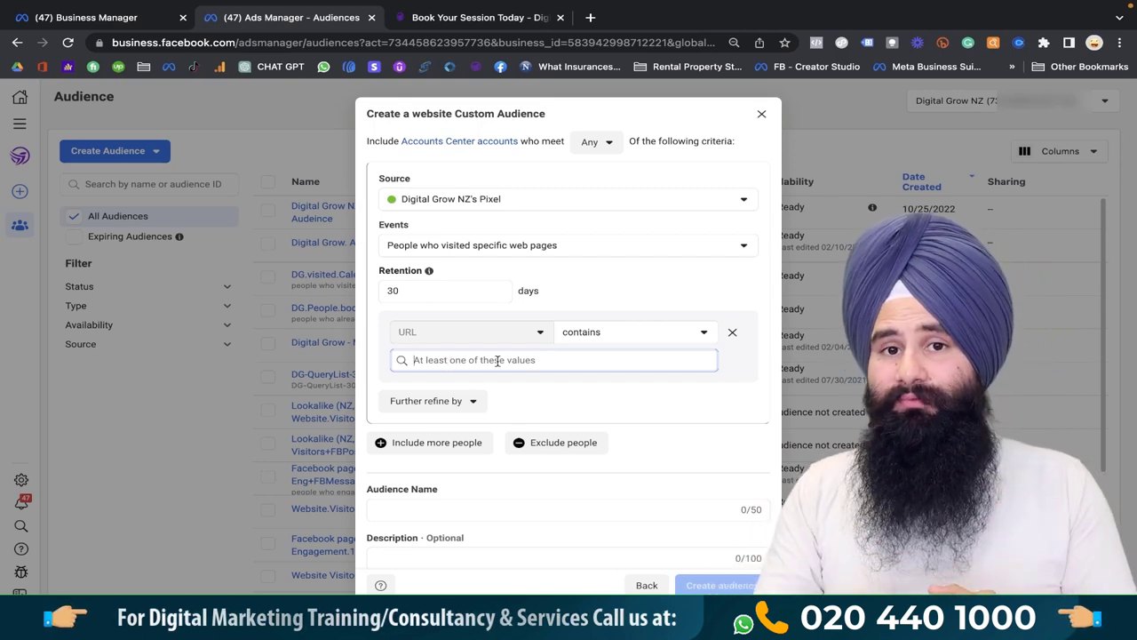
{"action": "left_click", "coordinate": [622, 338]}
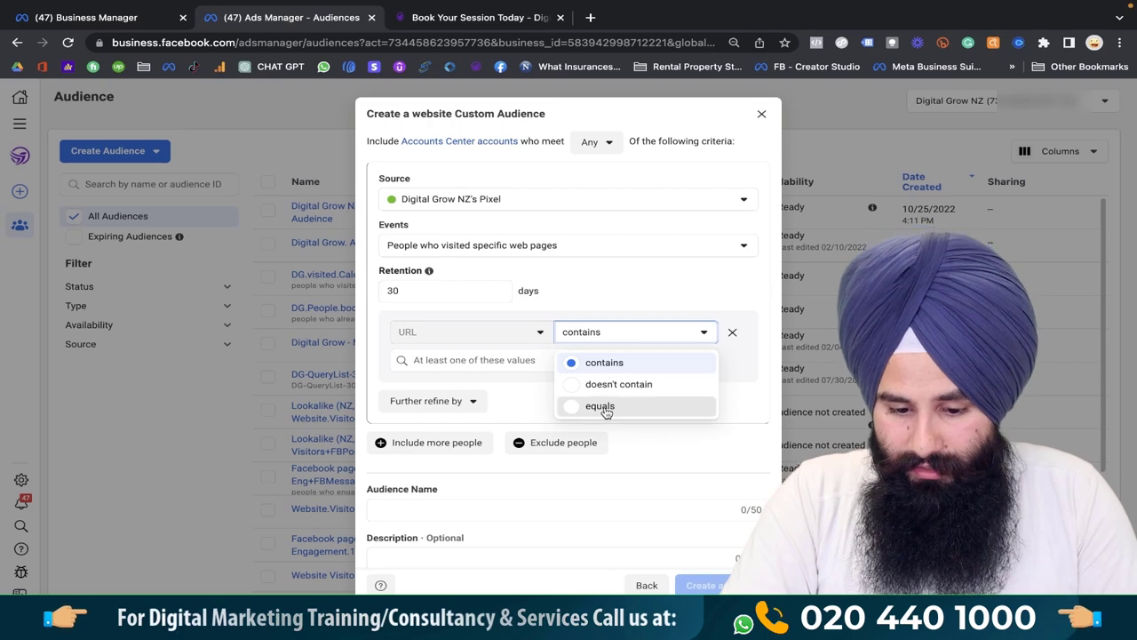
{"action": "left_click", "coordinate": [601, 406]}
{"action": "left_click", "coordinate": [560, 354]}
{"action": "key", "text": "ctrl+v"}
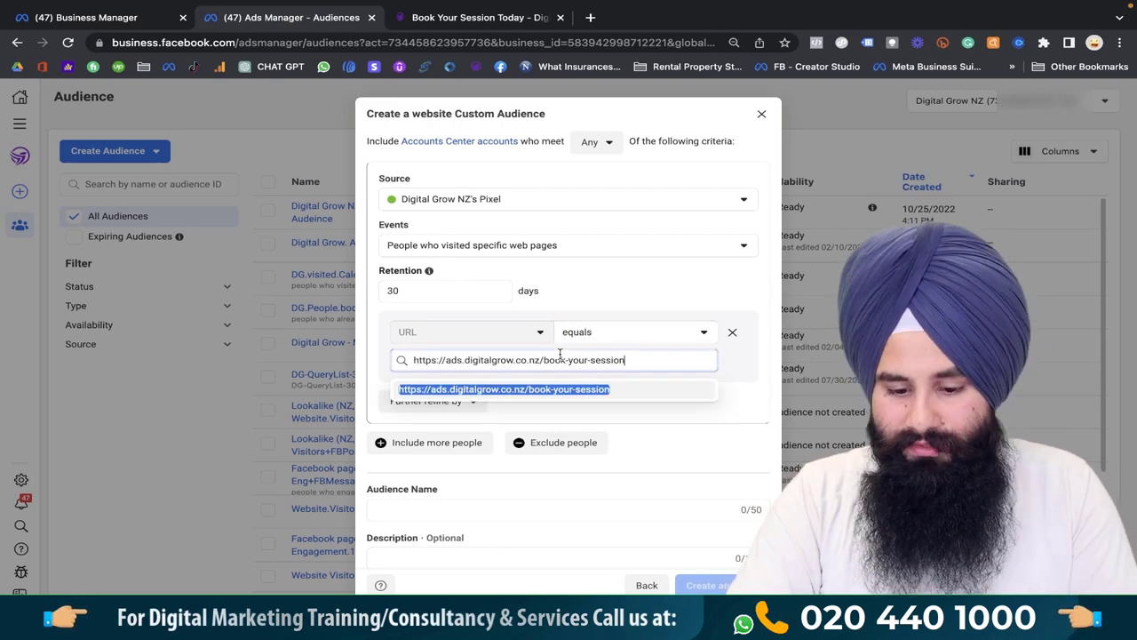
{"action": "key", "text": "Return"}
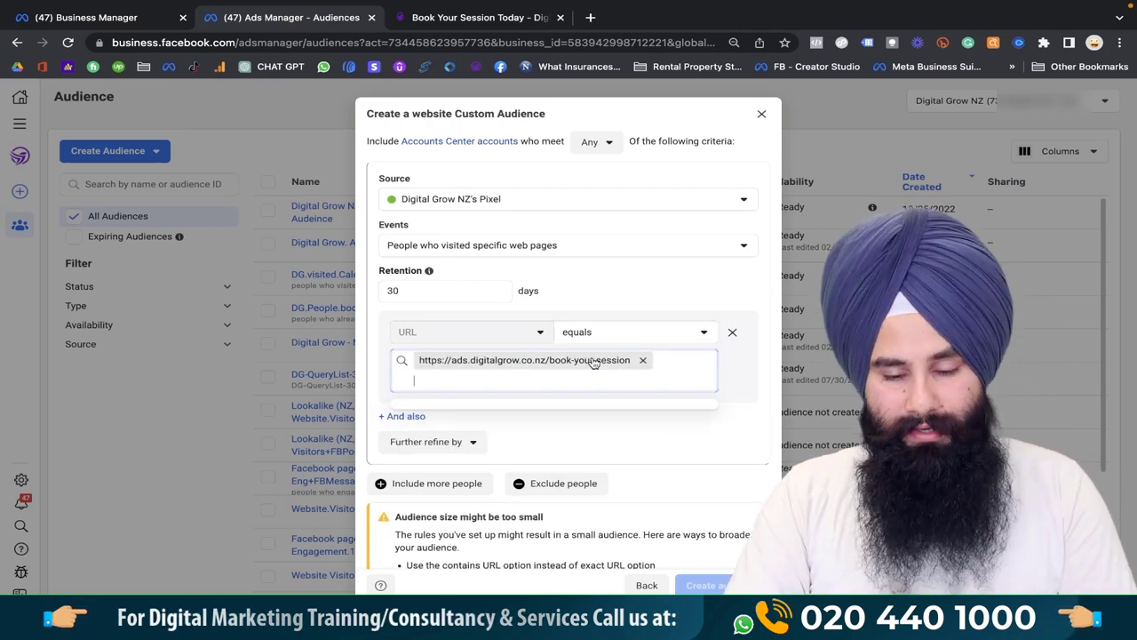
{"action": "left_click", "coordinate": [740, 384]}
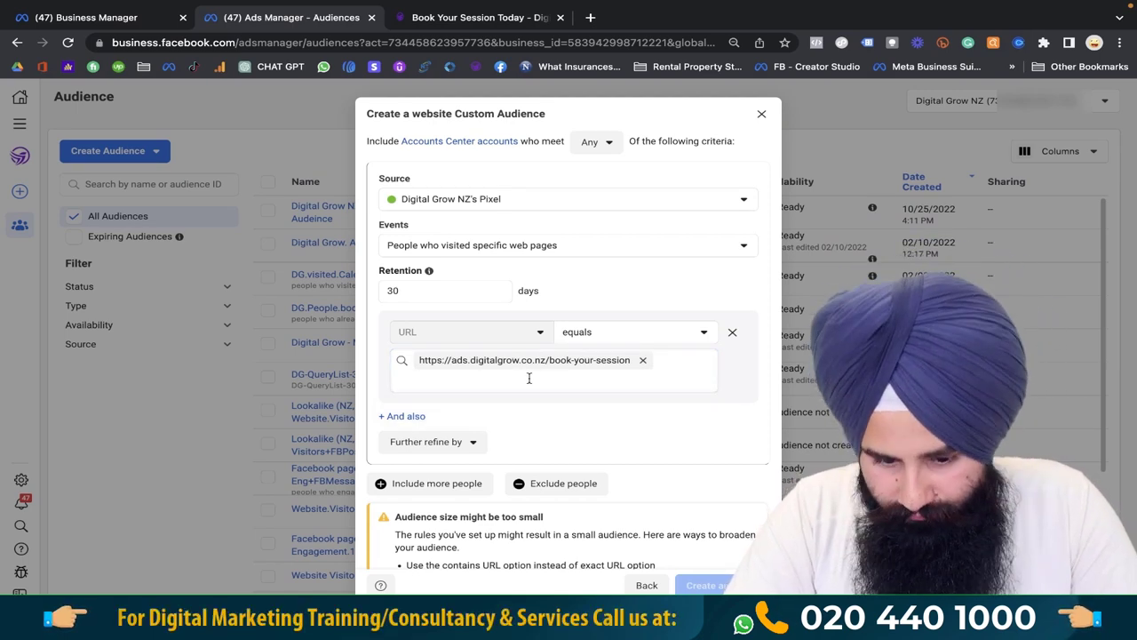
Step: Check the retention help text and set the audience retention to 180 days
{"action": "scroll", "coordinate": [528, 379], "scroll_direction": "down", "scroll_amount": 1}
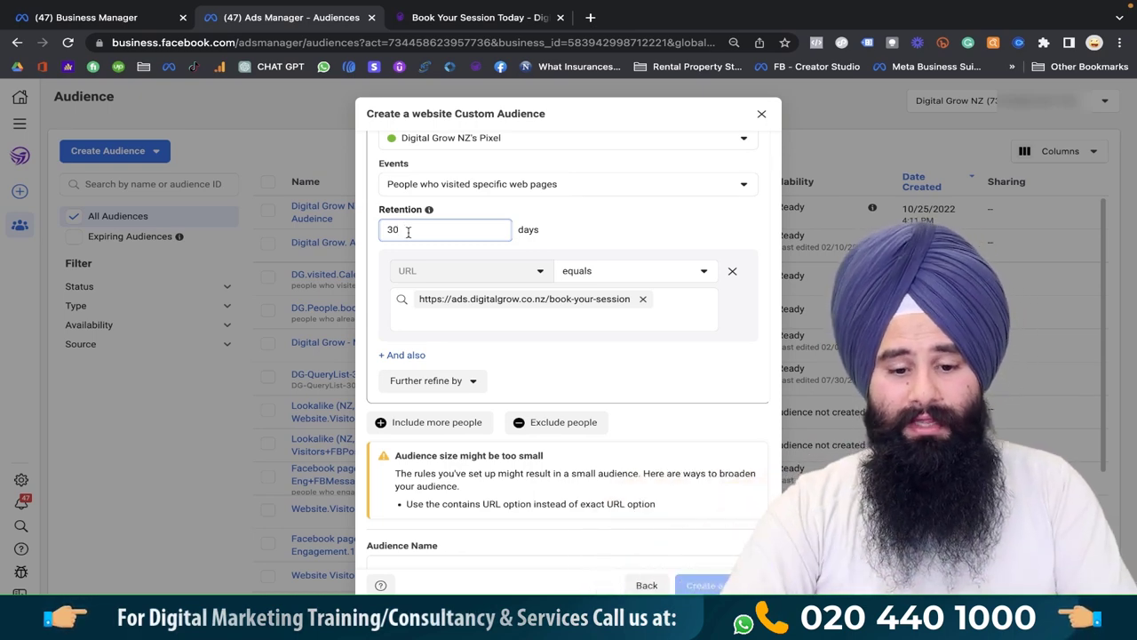
{"action": "double_click", "coordinate": [408, 231]}
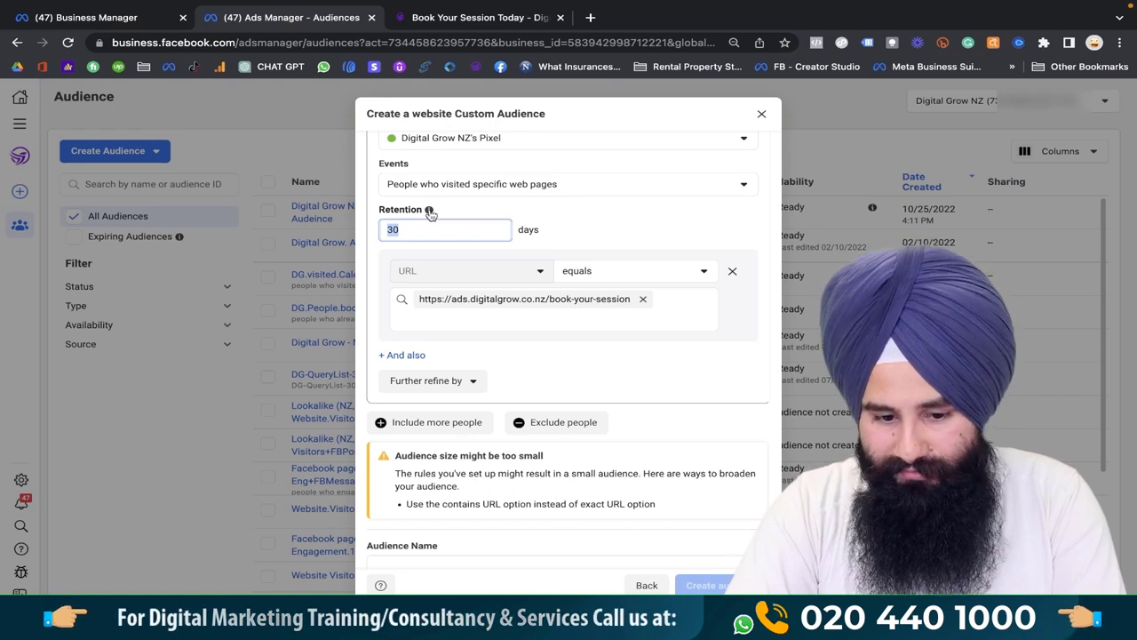
{"action": "mouse_move", "coordinate": [430, 213]}
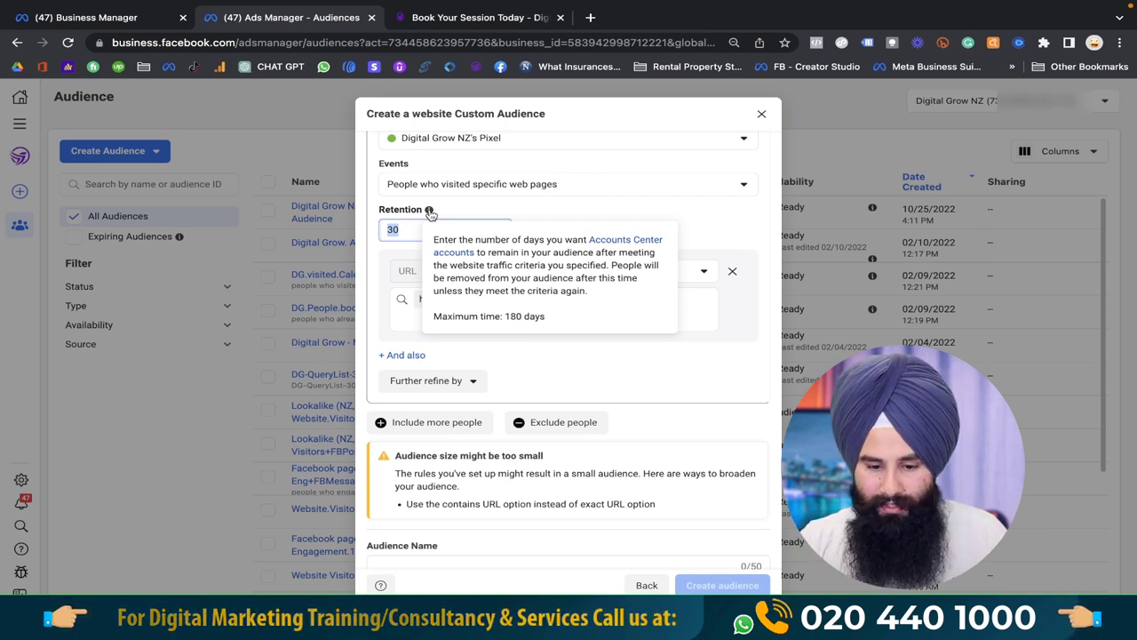
{"action": "type", "text": "1"}
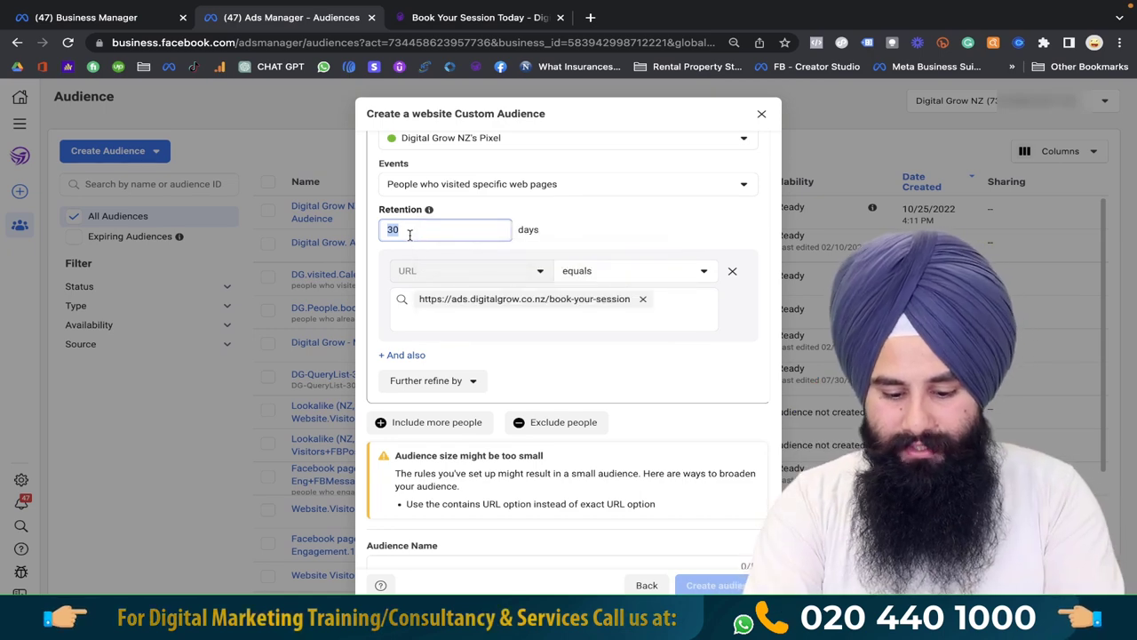
{"action": "type", "text": "80"}
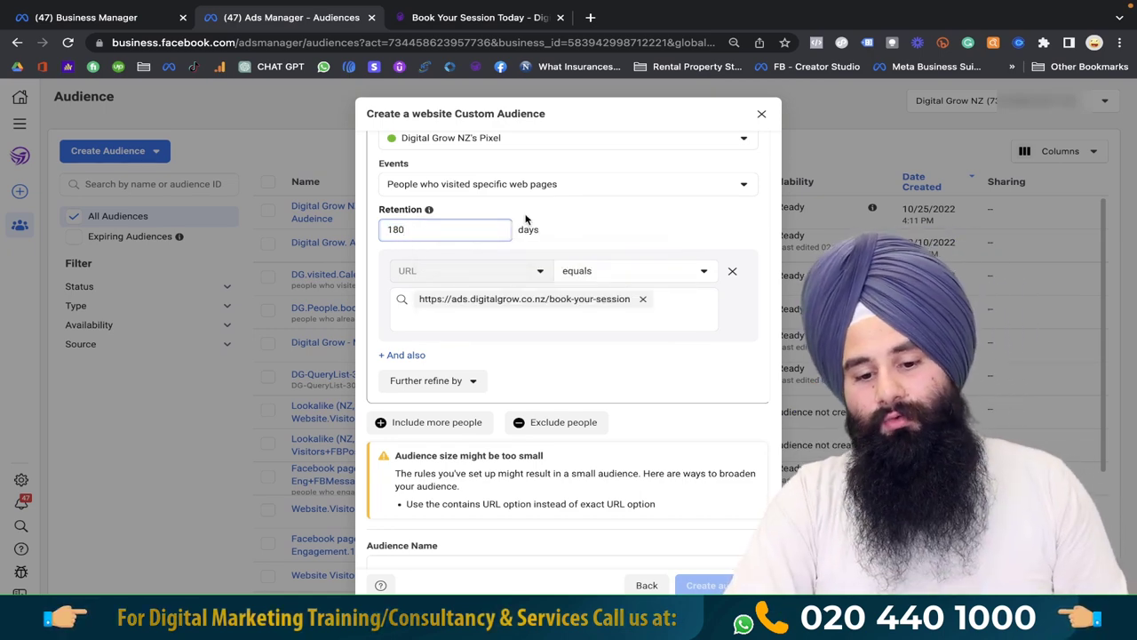
Step: Review the available visitor events and the retention period of the booking page audience
{"action": "left_click", "coordinate": [579, 192]}
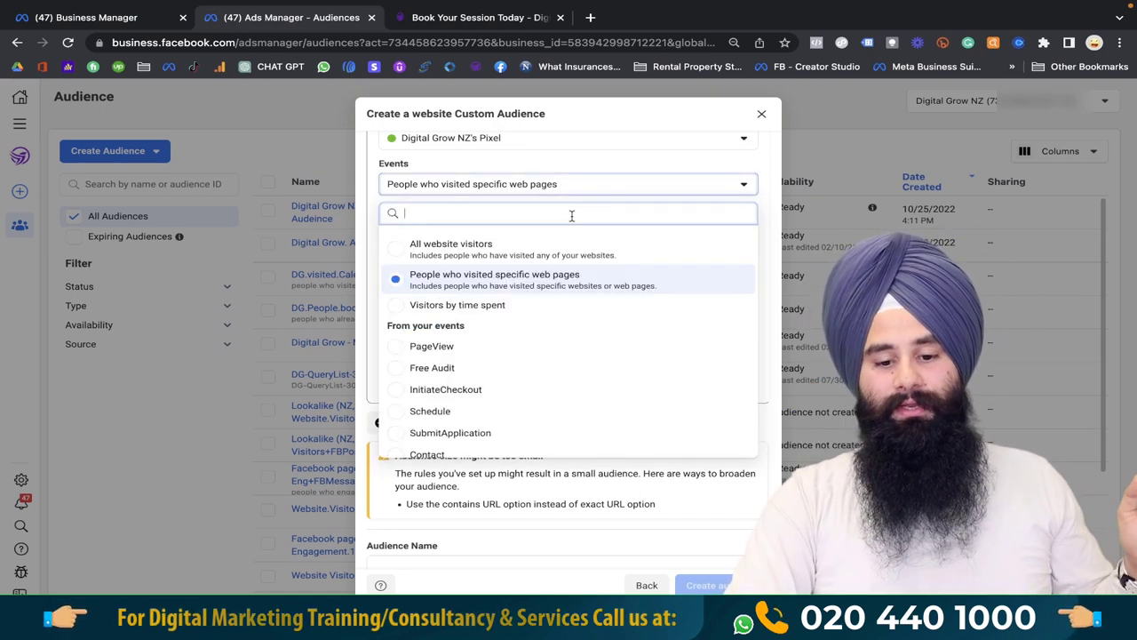
{"action": "left_click", "coordinate": [656, 170]}
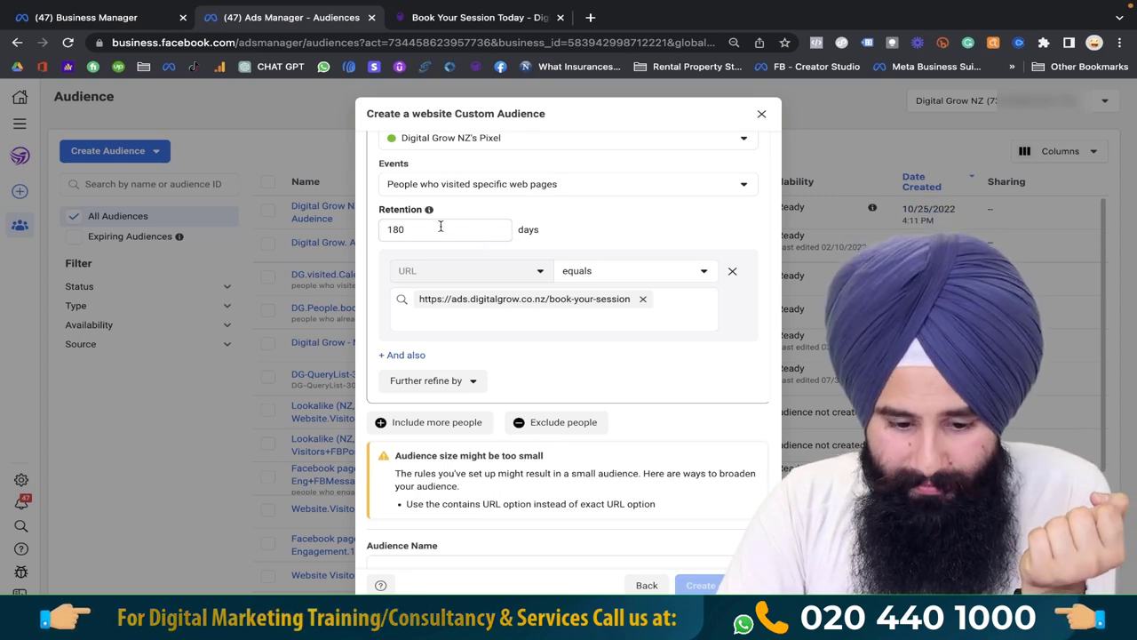
{"action": "left_click", "coordinate": [438, 227]}
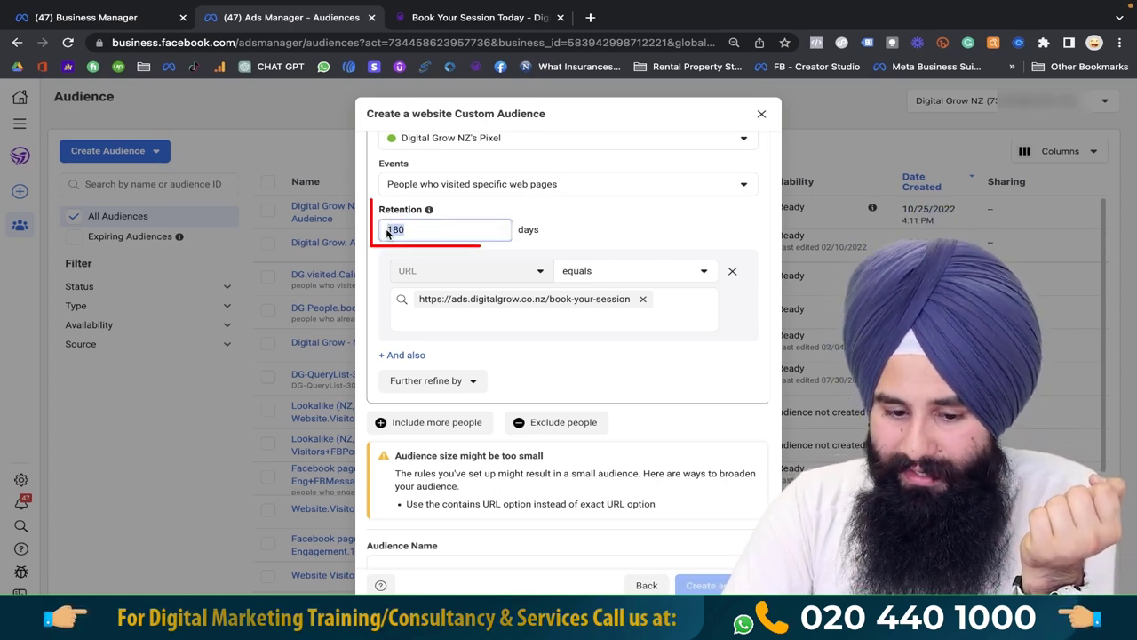
{"action": "left_click", "coordinate": [462, 231]}
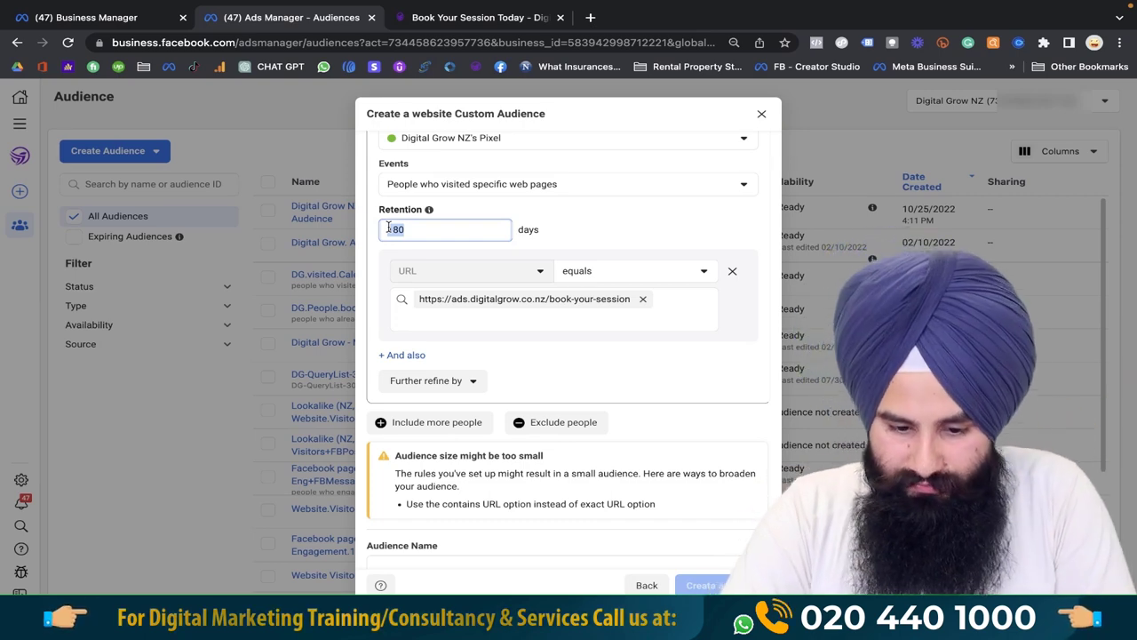
{"action": "scroll", "coordinate": [388, 228], "scroll_direction": "down", "scroll_amount": 1}
{"action": "left_click", "coordinate": [529, 344]}
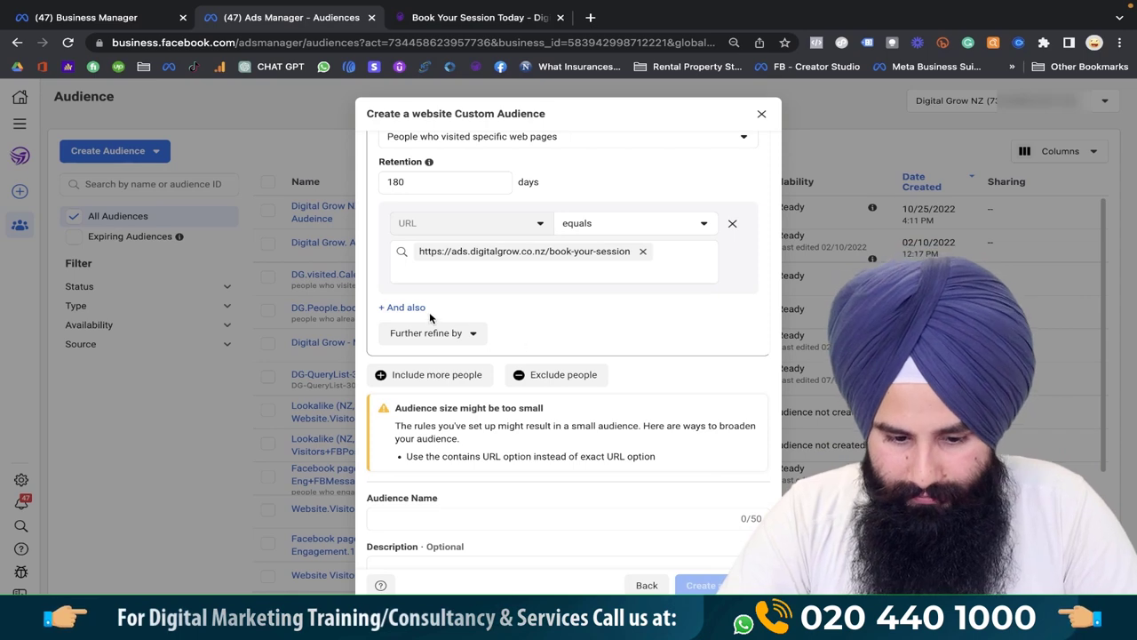
Step: Add a second condition that the same URL must also match, and remove it again
{"action": "left_click", "coordinate": [402, 309]}
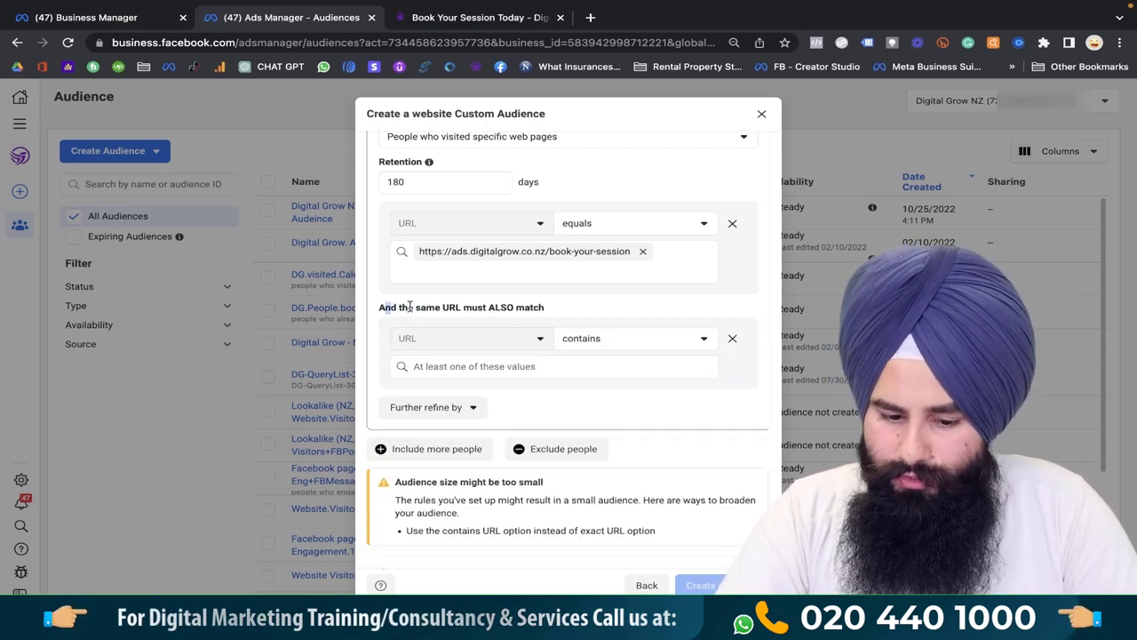
{"action": "left_click_drag", "start_coordinate": [393, 306], "coordinate": [543, 323]}
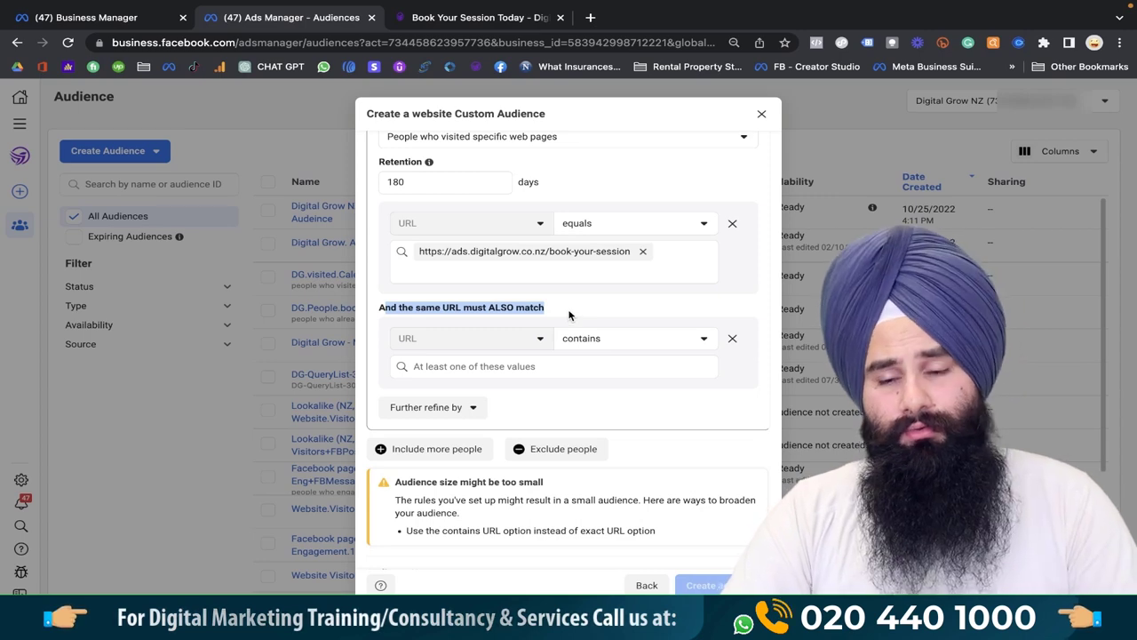
{"action": "left_click", "coordinate": [732, 339]}
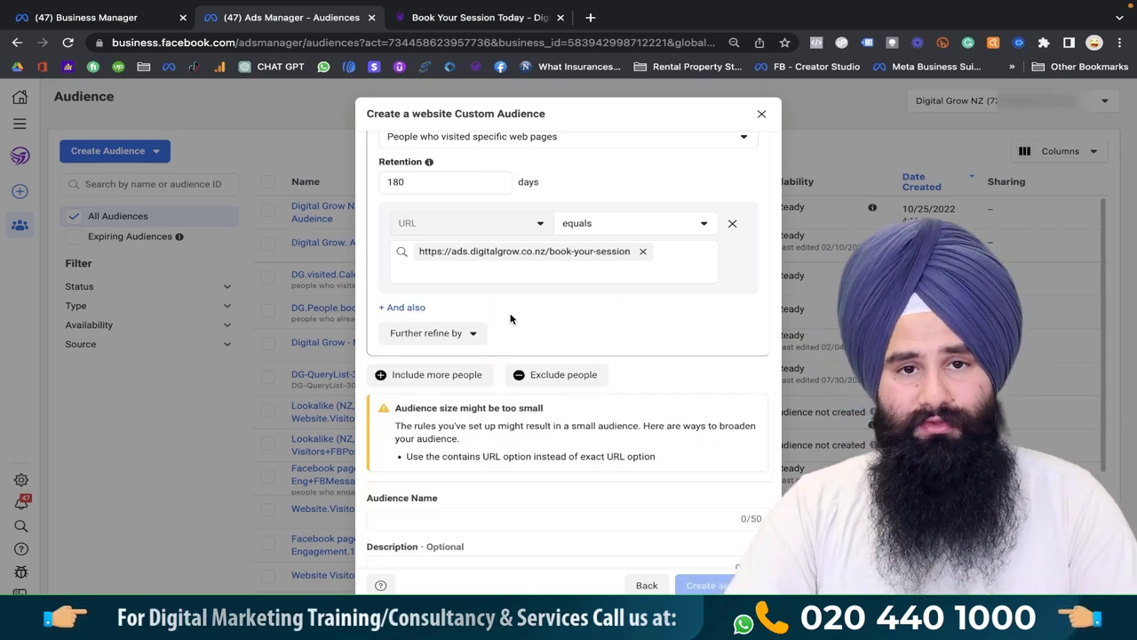
Step: Check which options are offered for further refining the website audience
{"action": "left_click", "coordinate": [447, 342]}
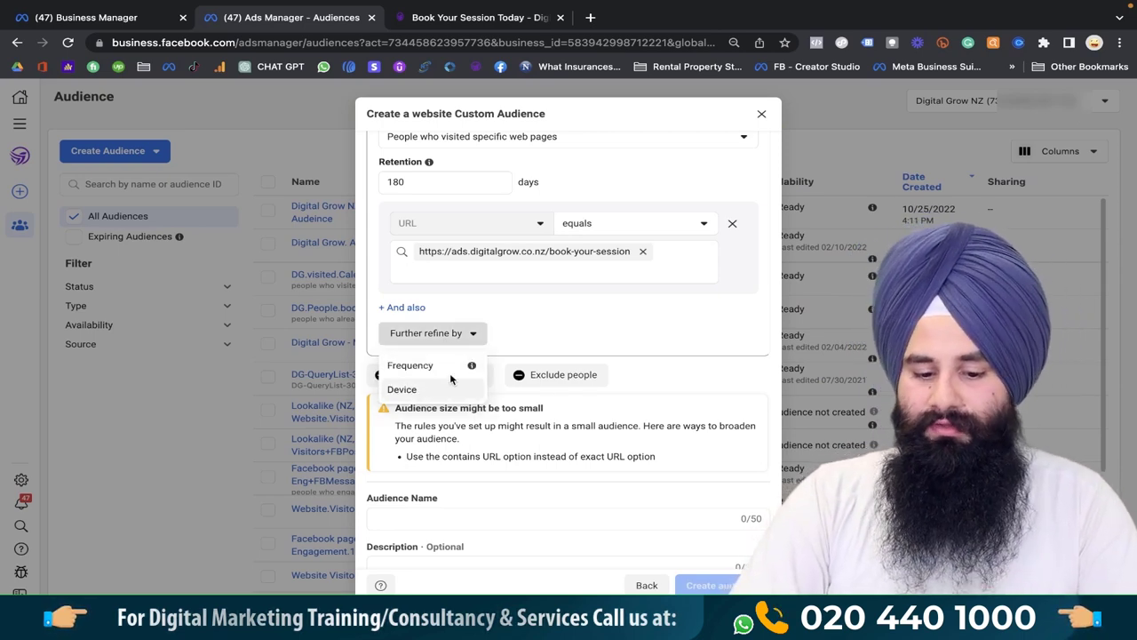
{"action": "left_click", "coordinate": [555, 328]}
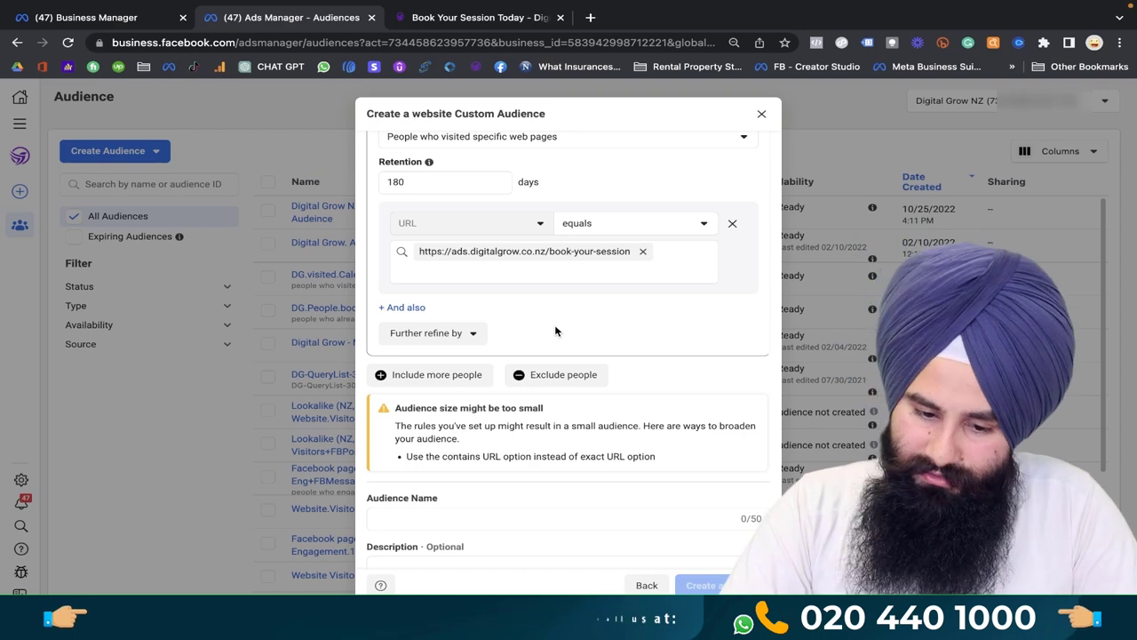
{"action": "scroll", "coordinate": [555, 329], "scroll_direction": "up", "scroll_amount": 2}
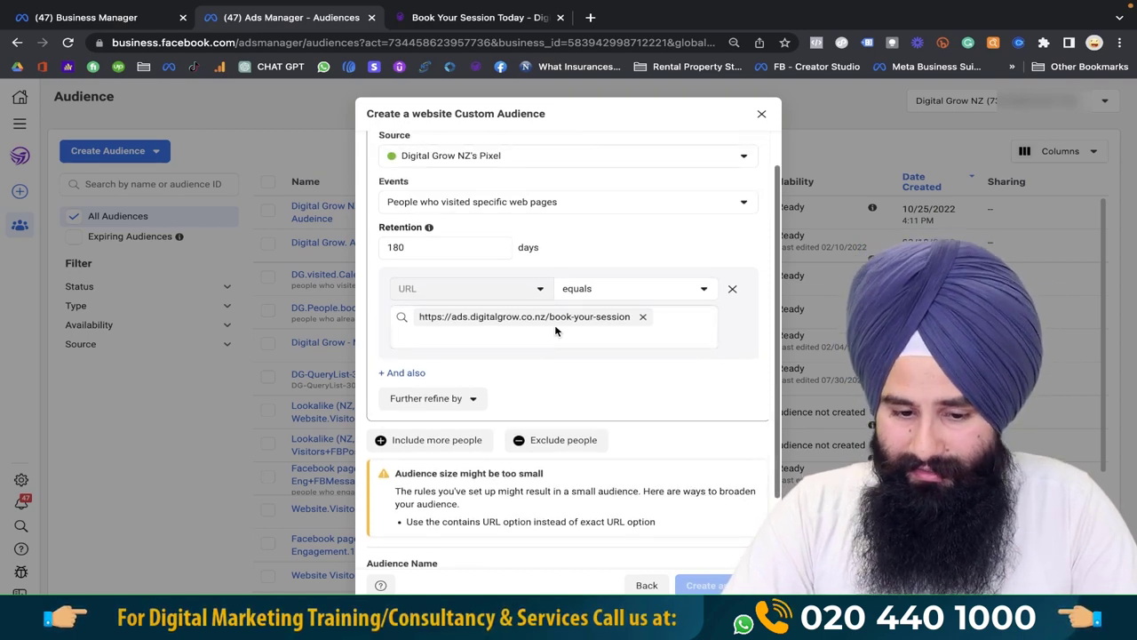
Step: Name the audience "FREE Consultation page Visitor - 180 days", correcting the misspelled word Consultation
{"action": "scroll", "coordinate": [554, 329], "scroll_direction": "down", "scroll_amount": 1}
{"action": "scroll", "coordinate": [555, 328], "scroll_direction": "down", "scroll_amount": 1}
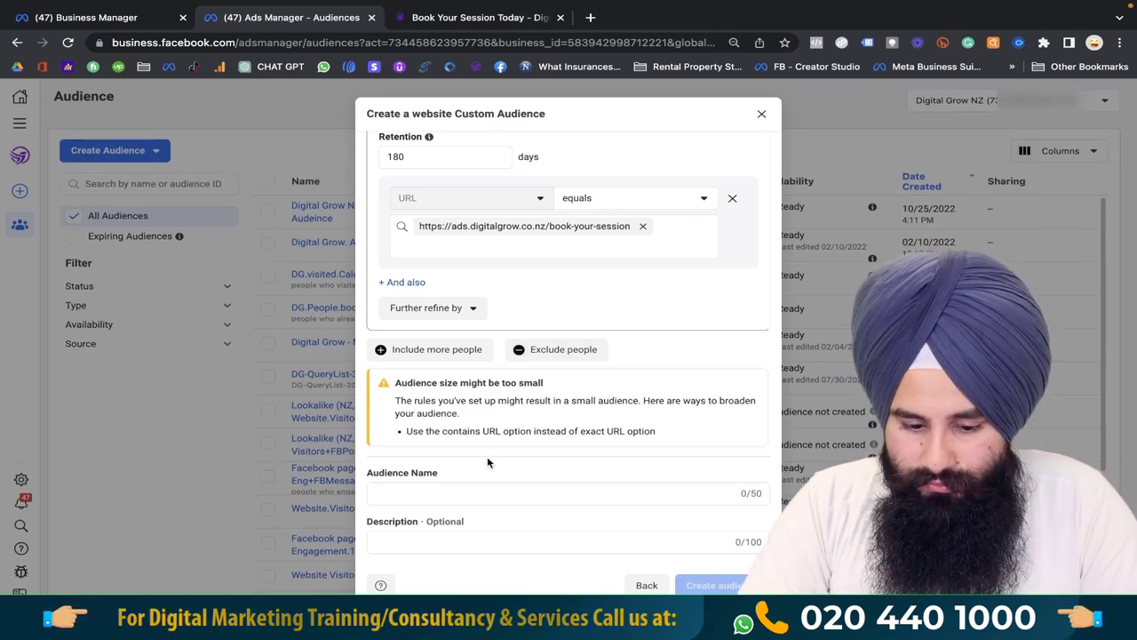
{"action": "left_click", "coordinate": [457, 490]}
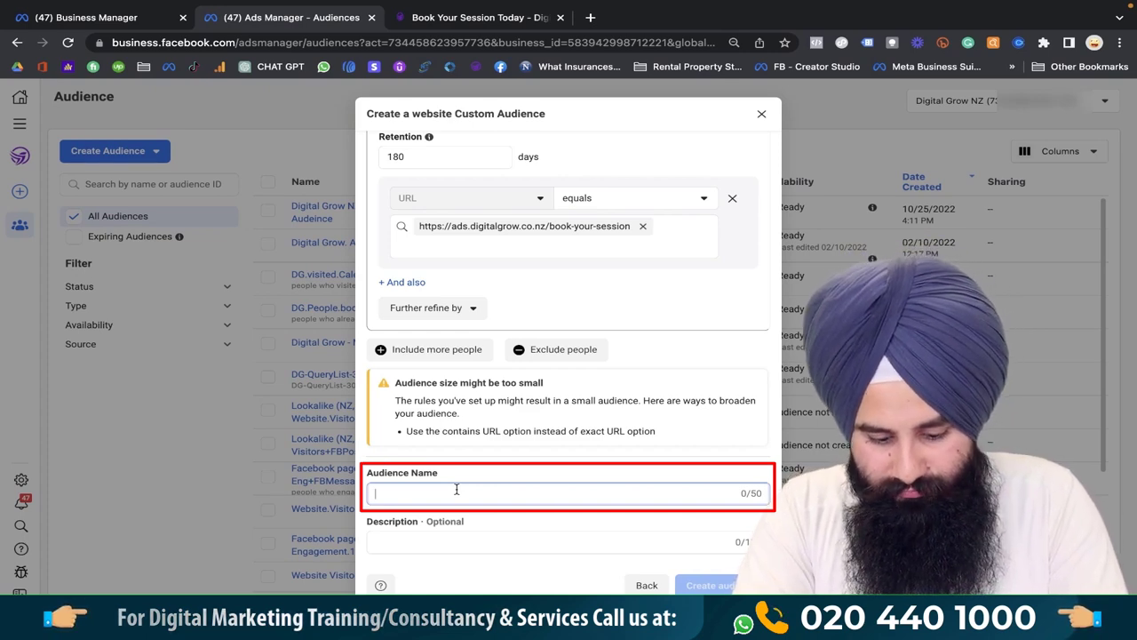
{"action": "type", "text": "FREE COnsulation page Visitor"}
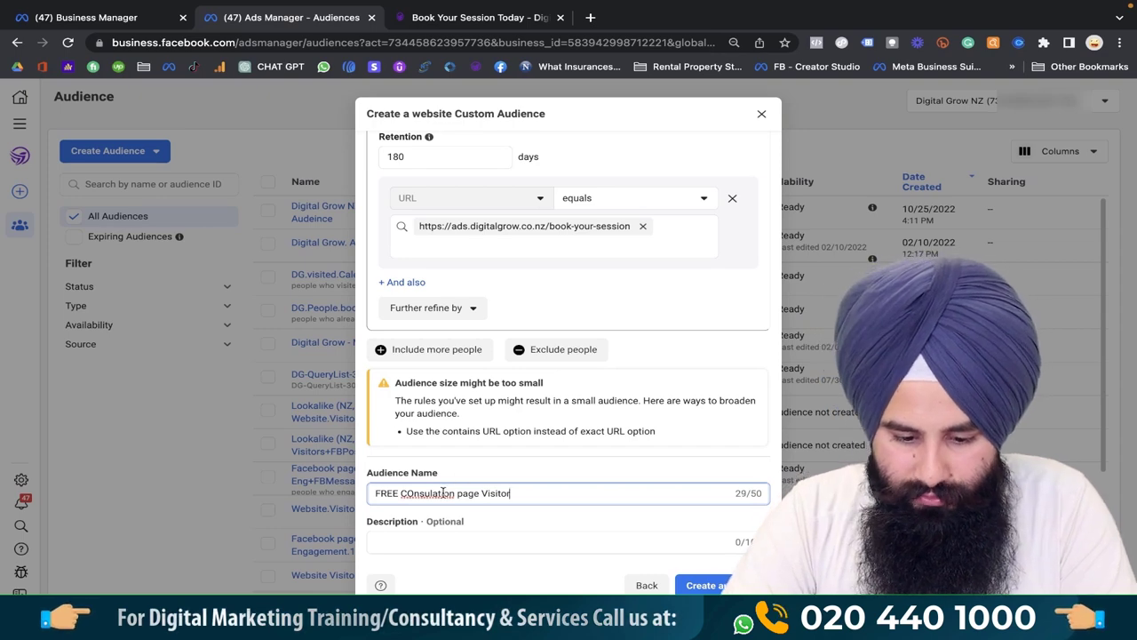
{"action": "right_click", "coordinate": [443, 493]}
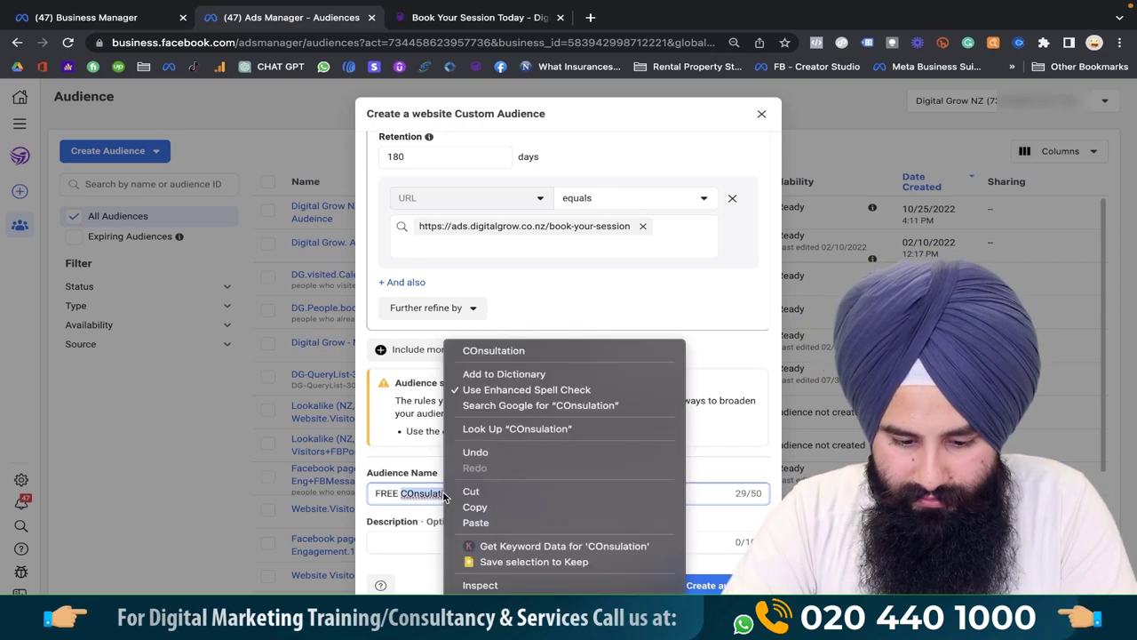
{"action": "left_click", "coordinate": [534, 352]}
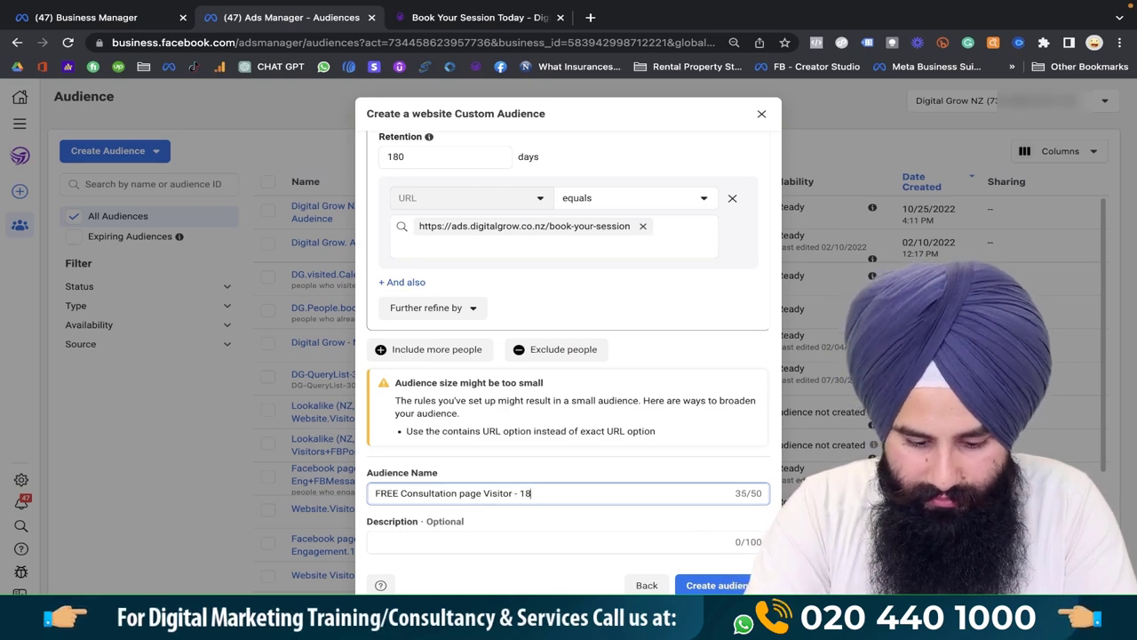
Step: Enter "People who visited" as the description, create the audience and dismiss the confirmation
{"action": "left_click", "coordinate": [512, 539]}
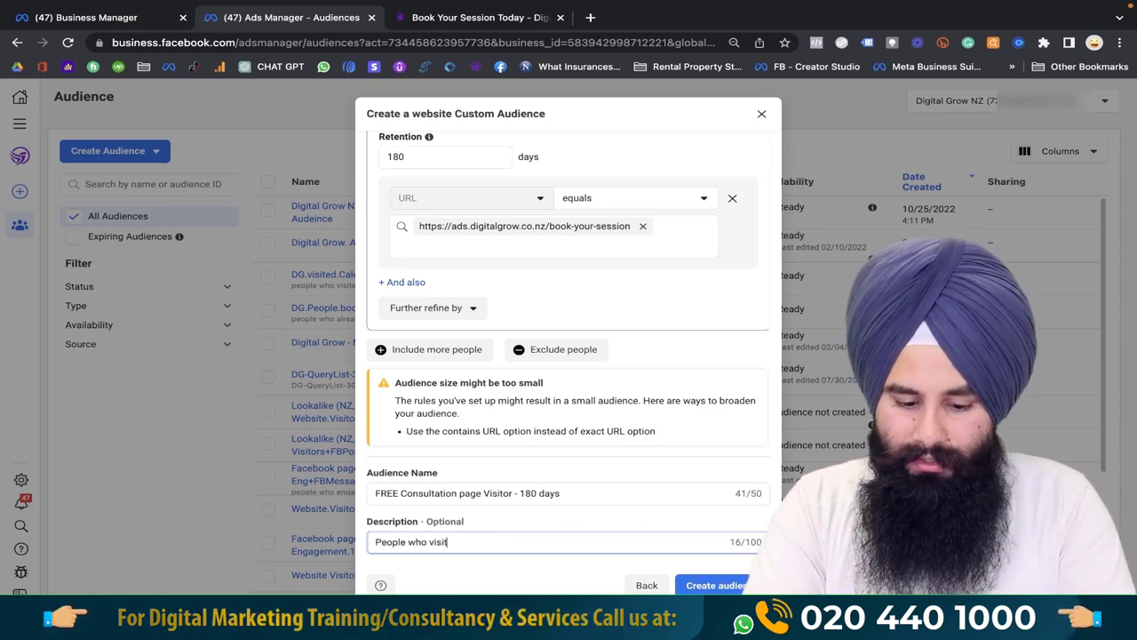
{"action": "type", "text": "People who visited"}
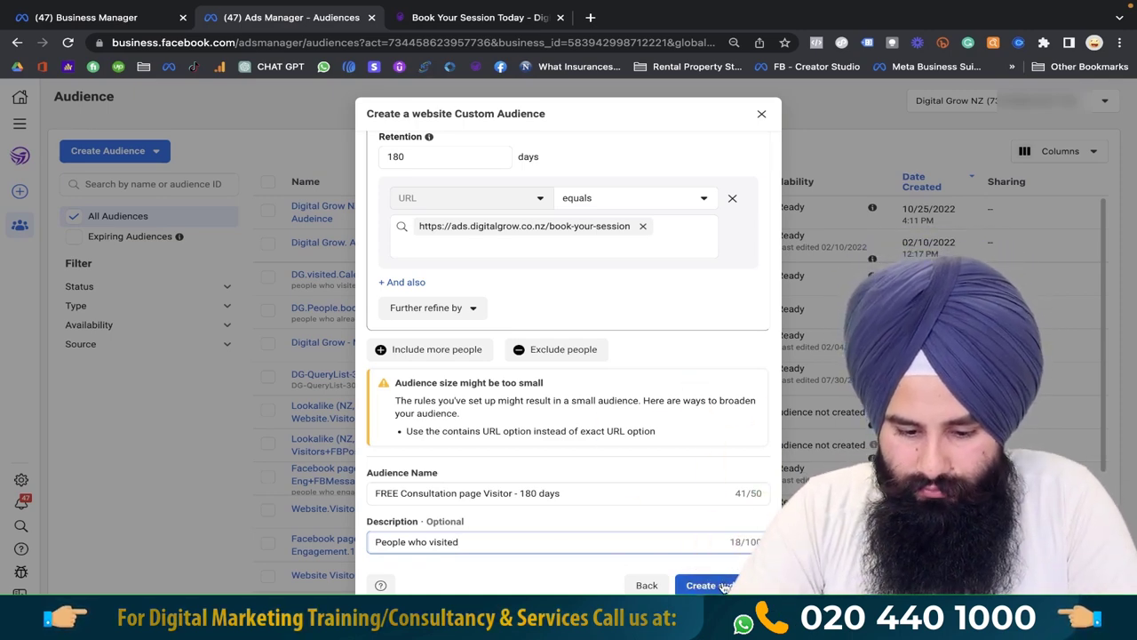
{"action": "left_click", "coordinate": [724, 586]}
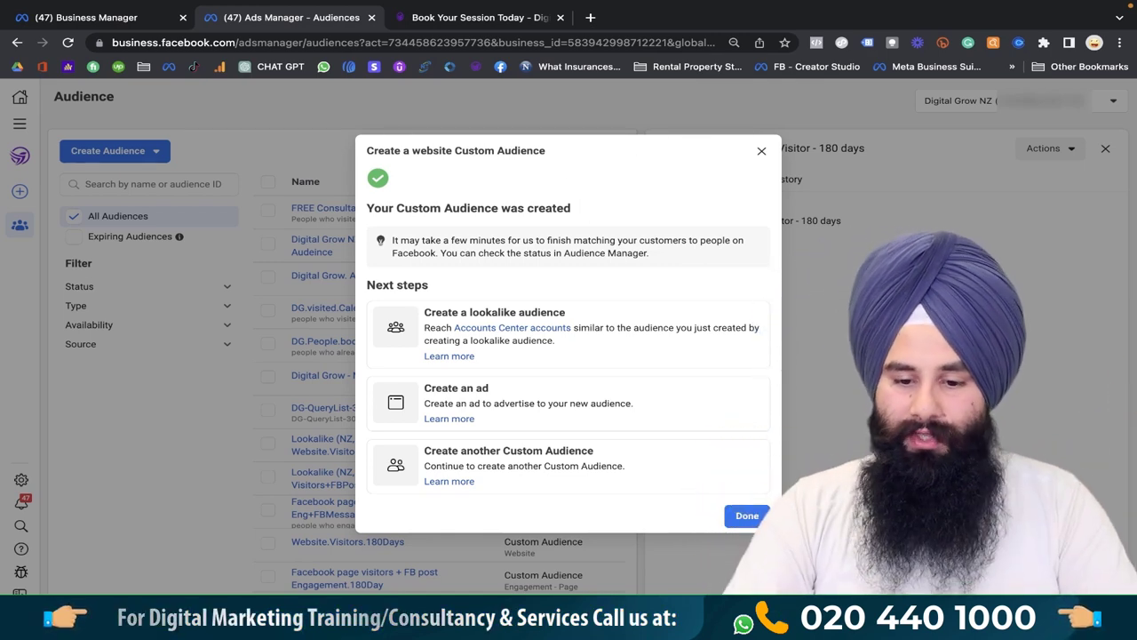
{"action": "left_click", "coordinate": [762, 152]}
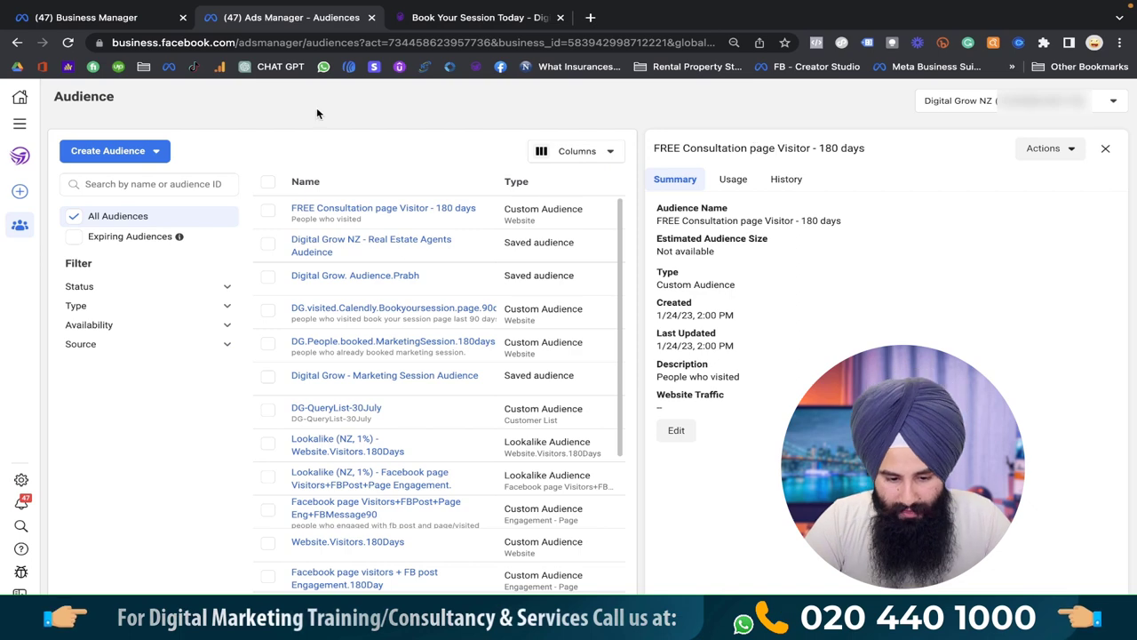
Step: Start another Custom Audience with Website as its source
{"action": "left_click", "coordinate": [371, 246]}
{"action": "left_click", "coordinate": [147, 161]}
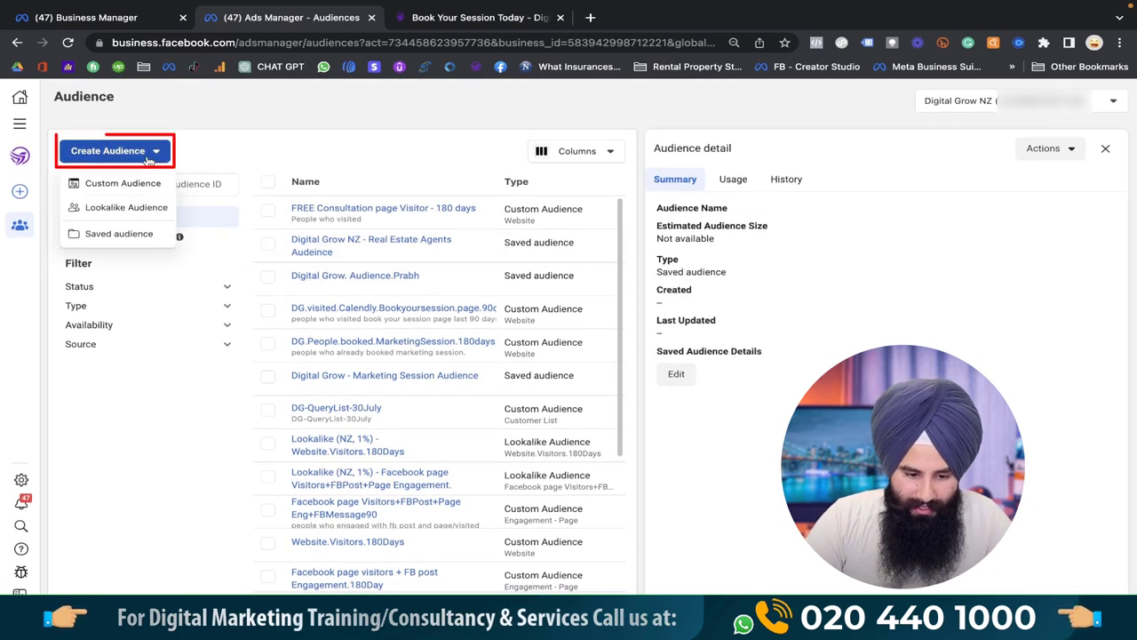
{"action": "left_click", "coordinate": [115, 180]}
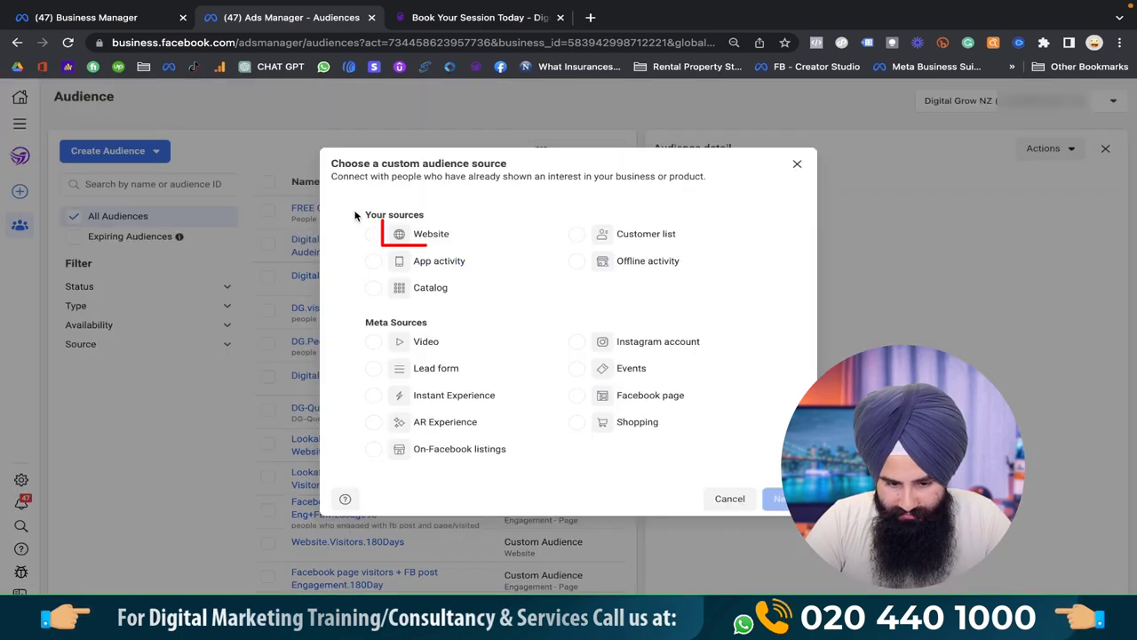
{"action": "left_click", "coordinate": [431, 235]}
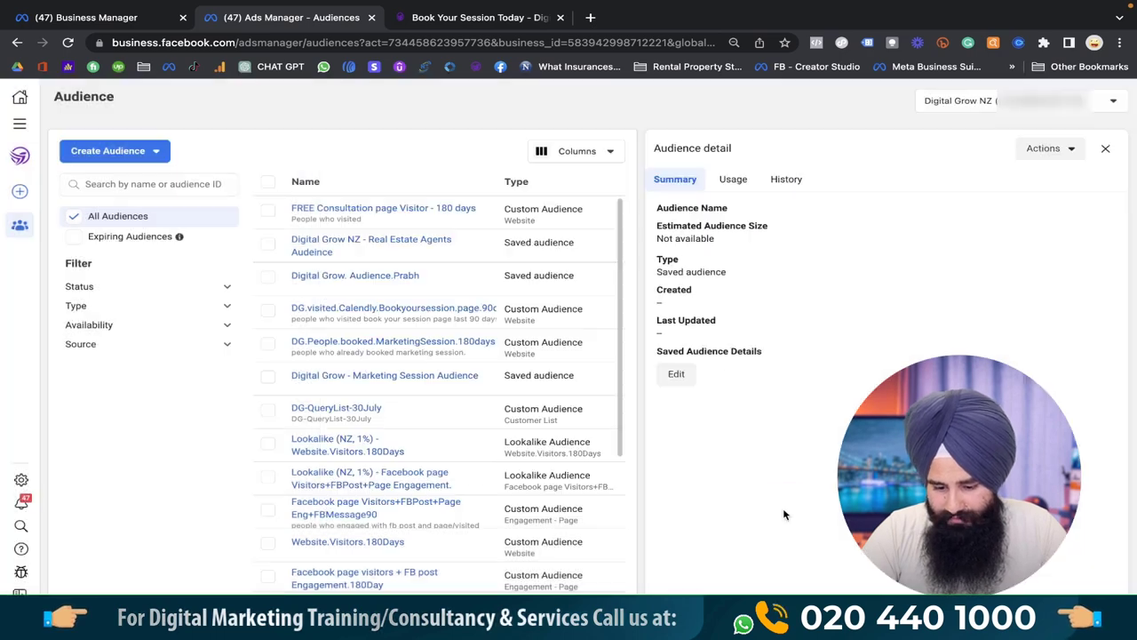
{"action": "left_click", "coordinate": [784, 505]}
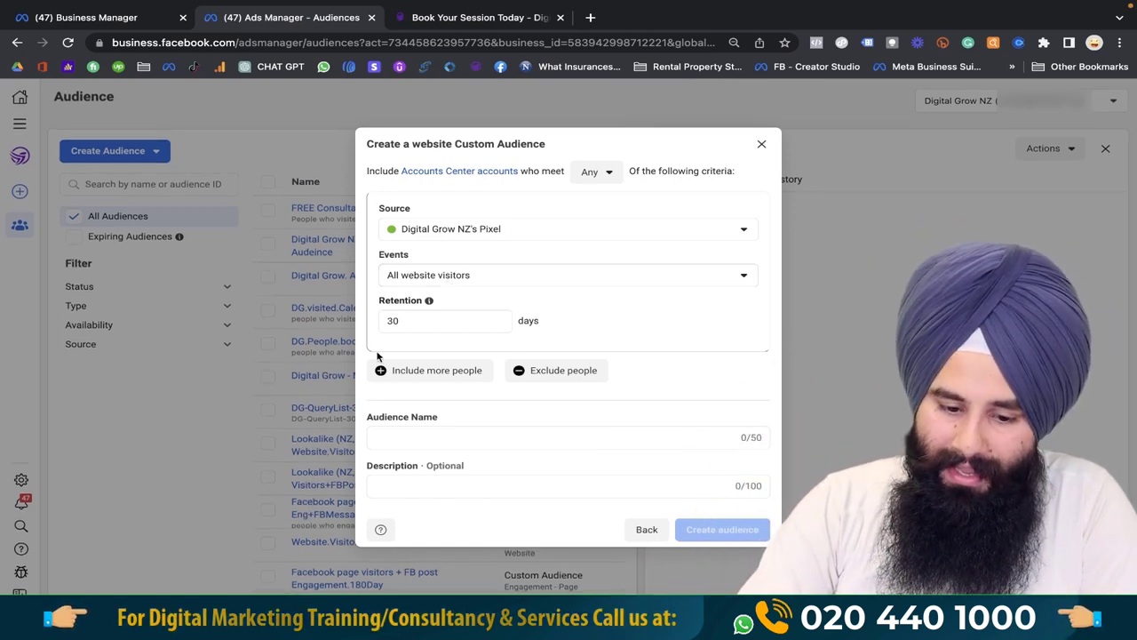
Step: Set the retention for the all website visitors audience to 180 days
{"action": "left_click_drag", "start_coordinate": [414, 323], "coordinate": [386, 323]}
{"action": "type", "text": "180"}
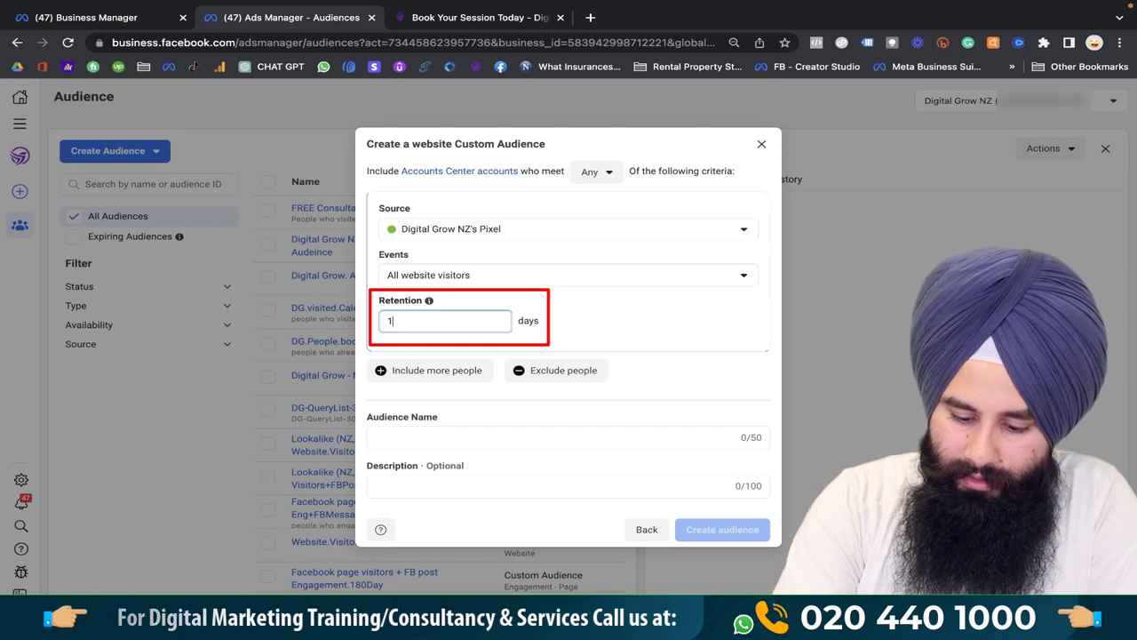
{"action": "left_click", "coordinate": [604, 314]}
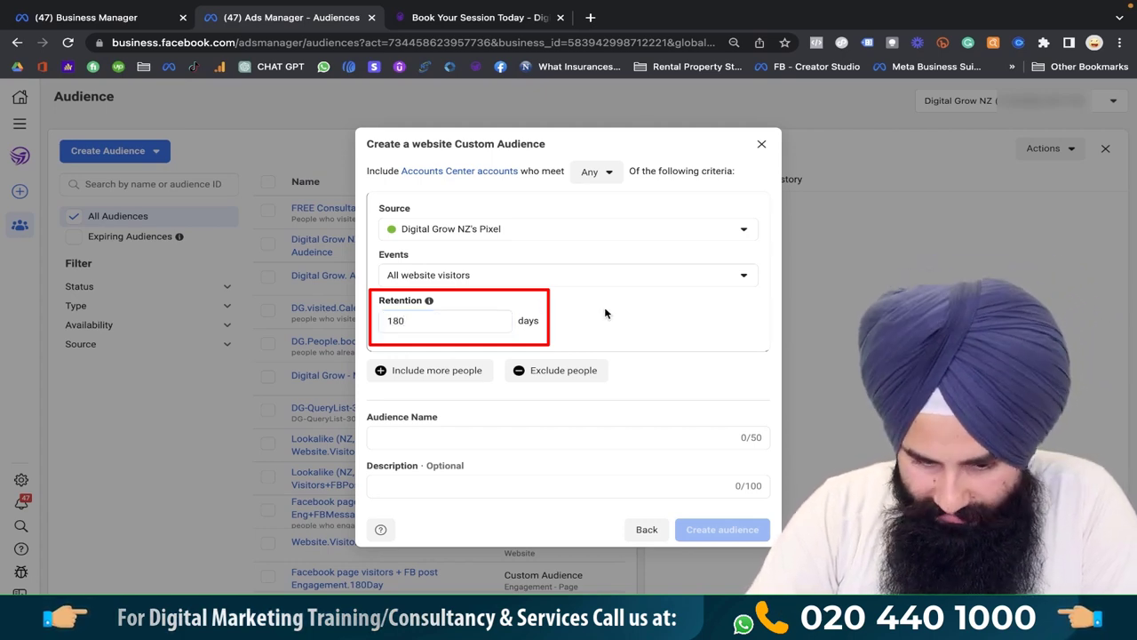
Step: Name the audience "People who visited on Whole Website - 180 days", correcting the spelling of visited
{"action": "left_click", "coordinate": [422, 442]}
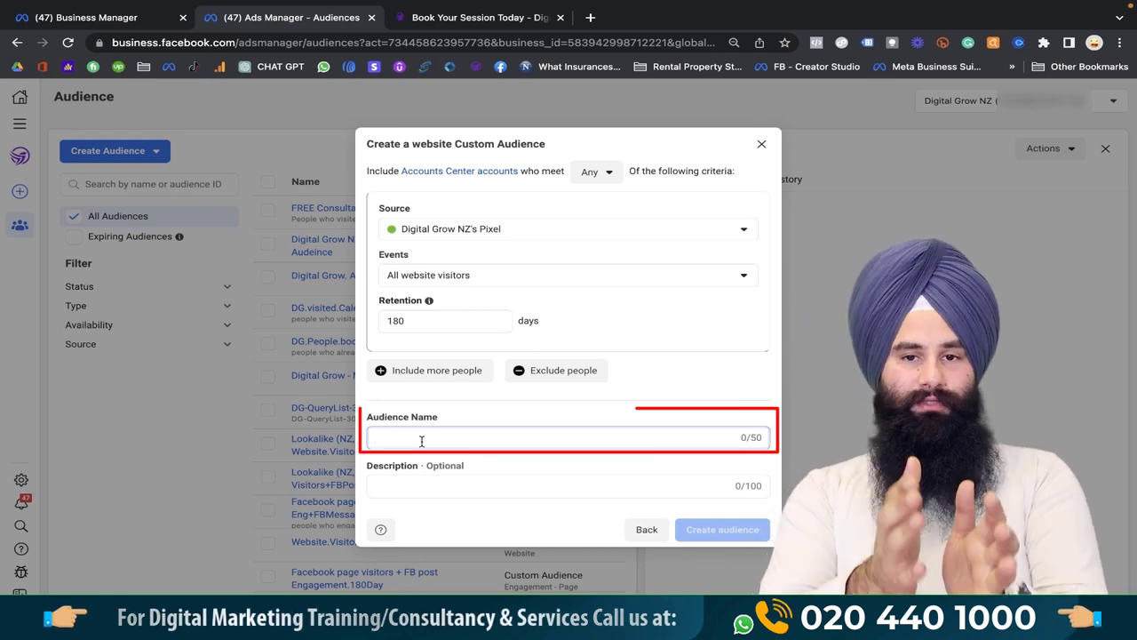
{"action": "type", "text": "P"}
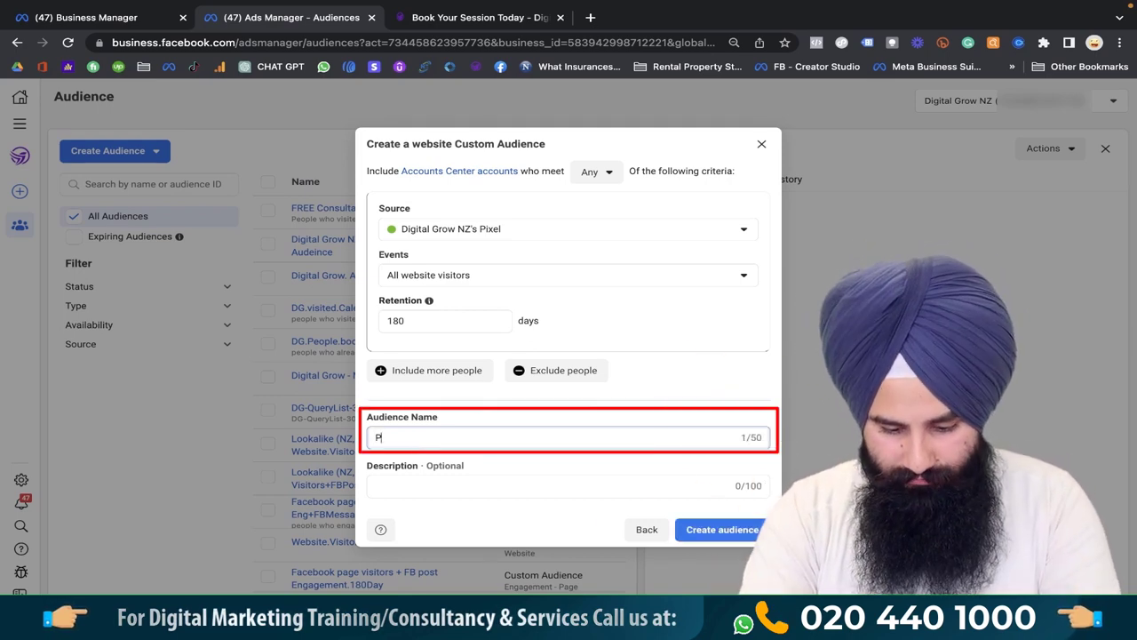
{"action": "type", "text": "eople who"}
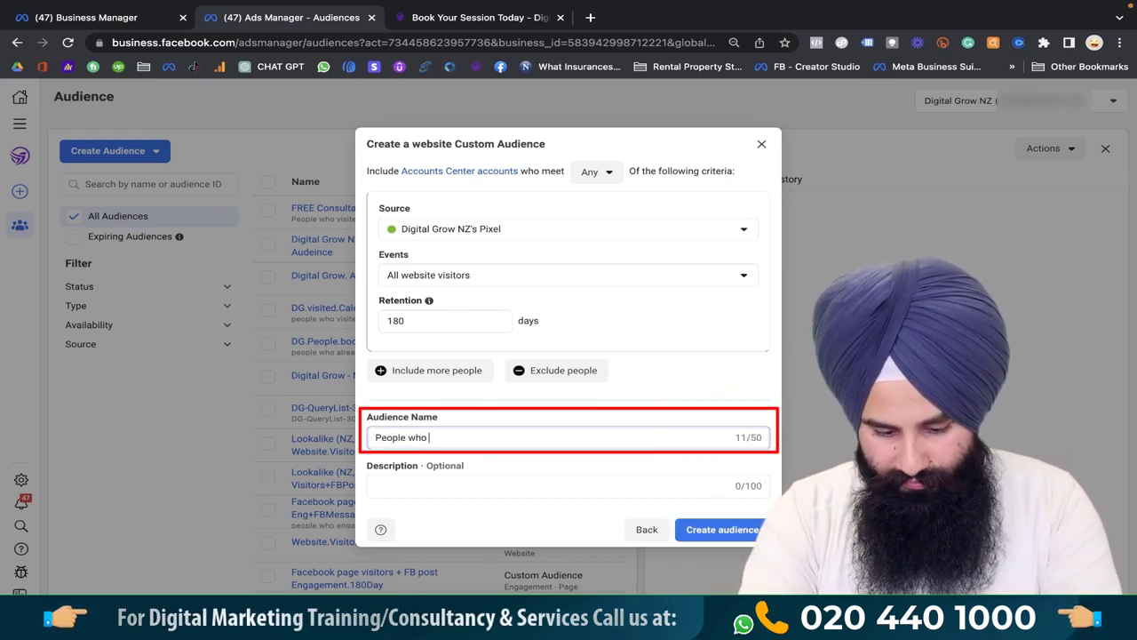
{"action": "type", "text": " visted on Whole Website"}
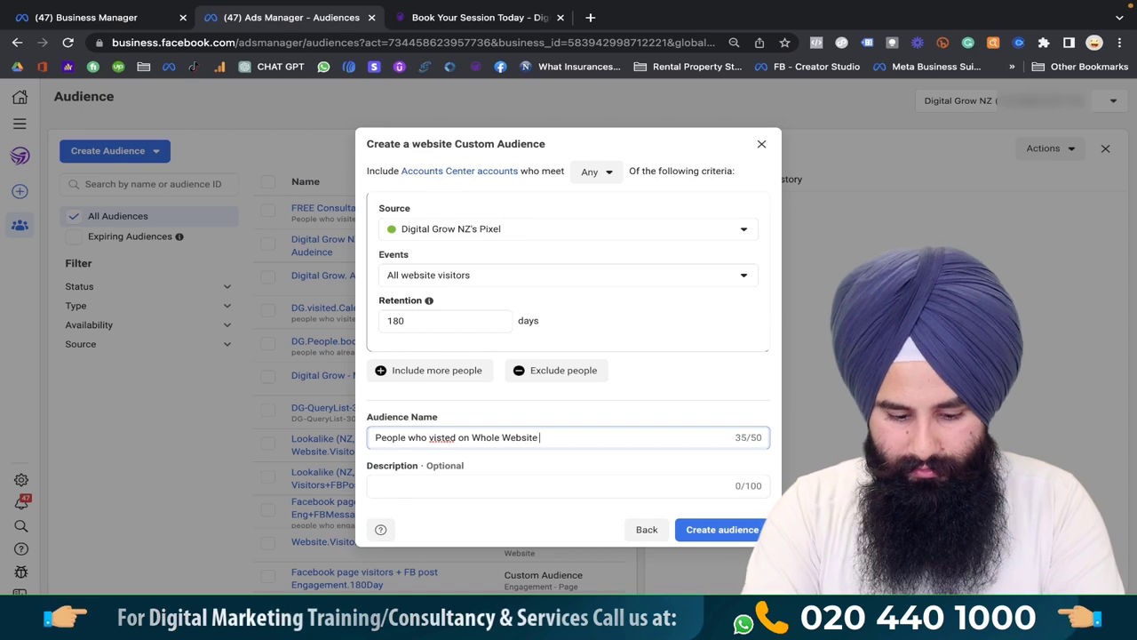
{"action": "type", "text": " - 180 days"}
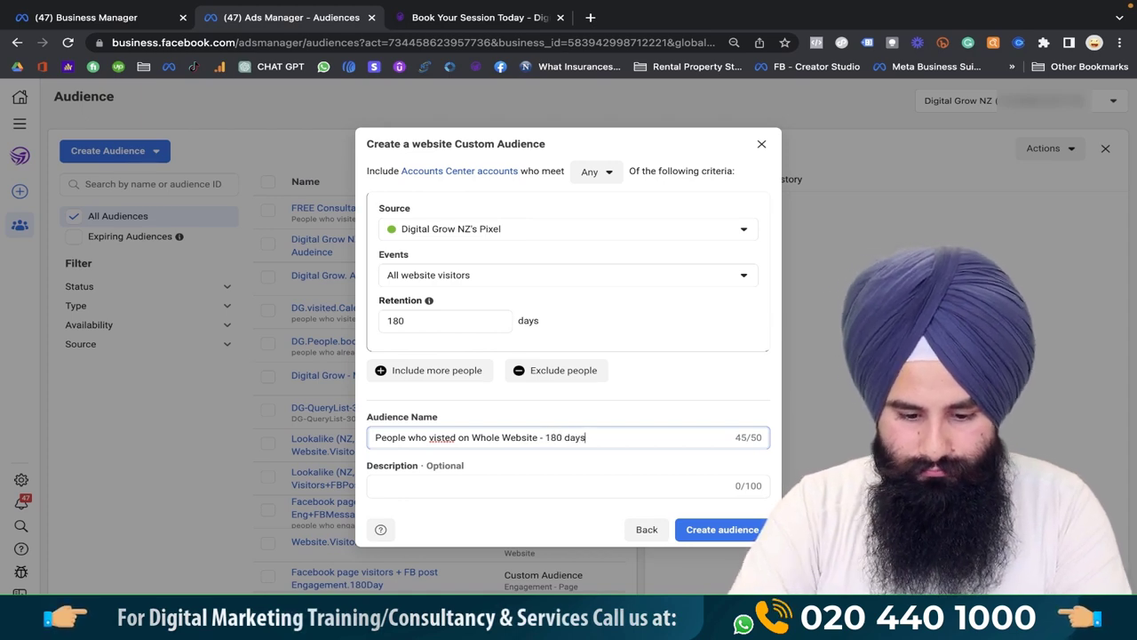
{"action": "right_click", "coordinate": [435, 437]}
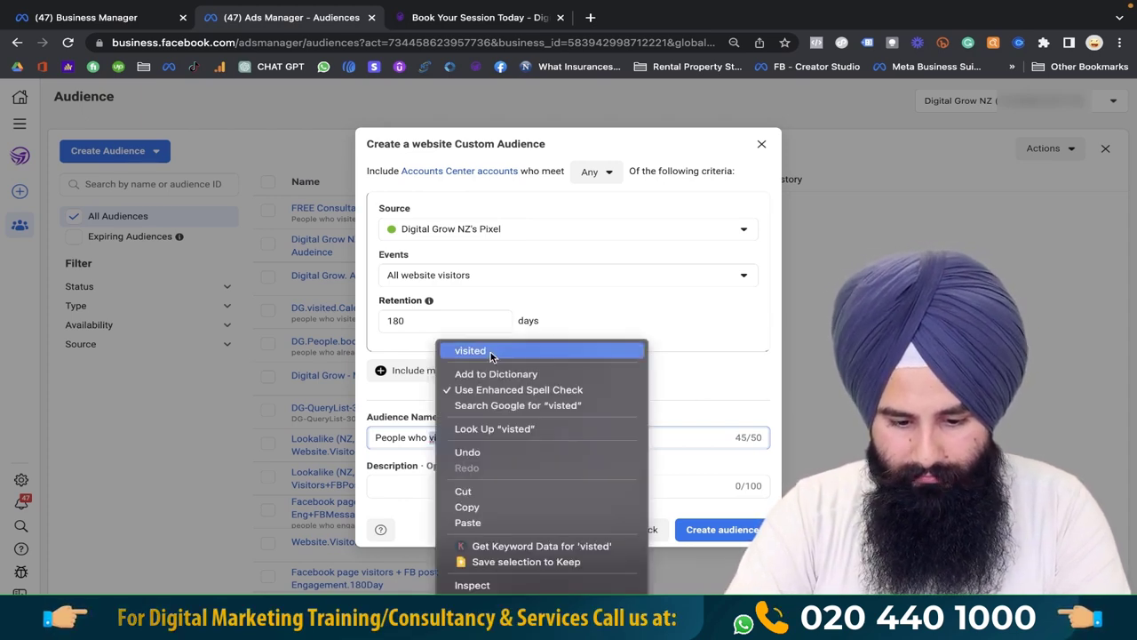
{"action": "key", "text": "Escape"}
Step: Enter "dfsef" as the description, create the whole-website audience and dismiss the confirmation
{"action": "left_click", "coordinate": [435, 485]}
{"action": "type", "text": "dfsef"}
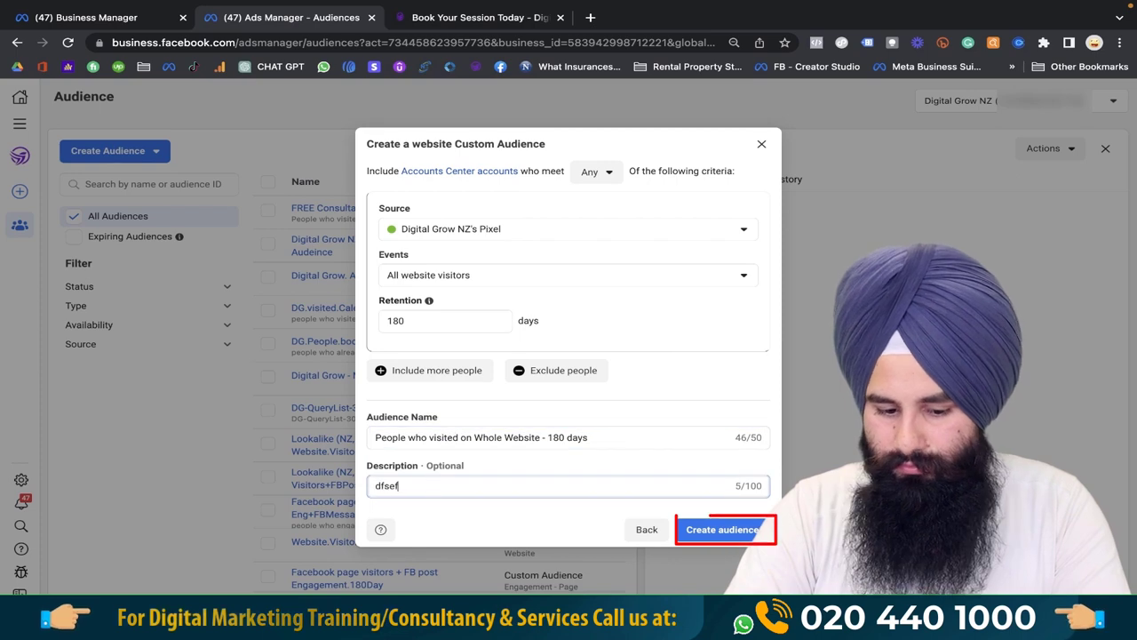
{"action": "left_click", "coordinate": [724, 531]}
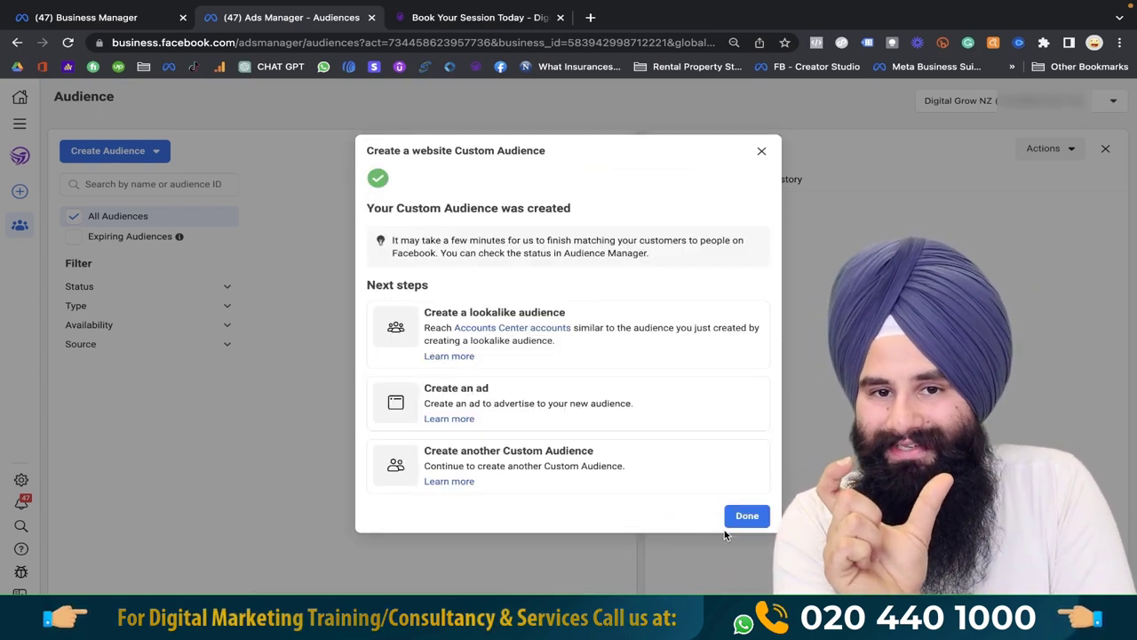
{"action": "left_click", "coordinate": [762, 151]}
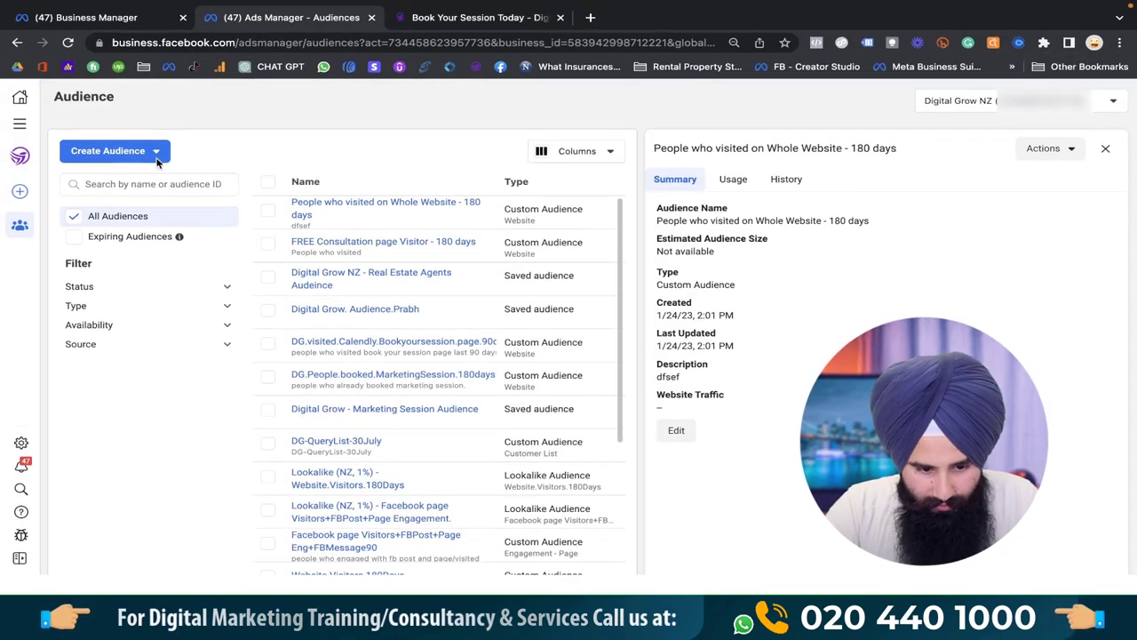
Step: Start a new Custom Audience with Customer list as its source
{"action": "left_click", "coordinate": [157, 153]}
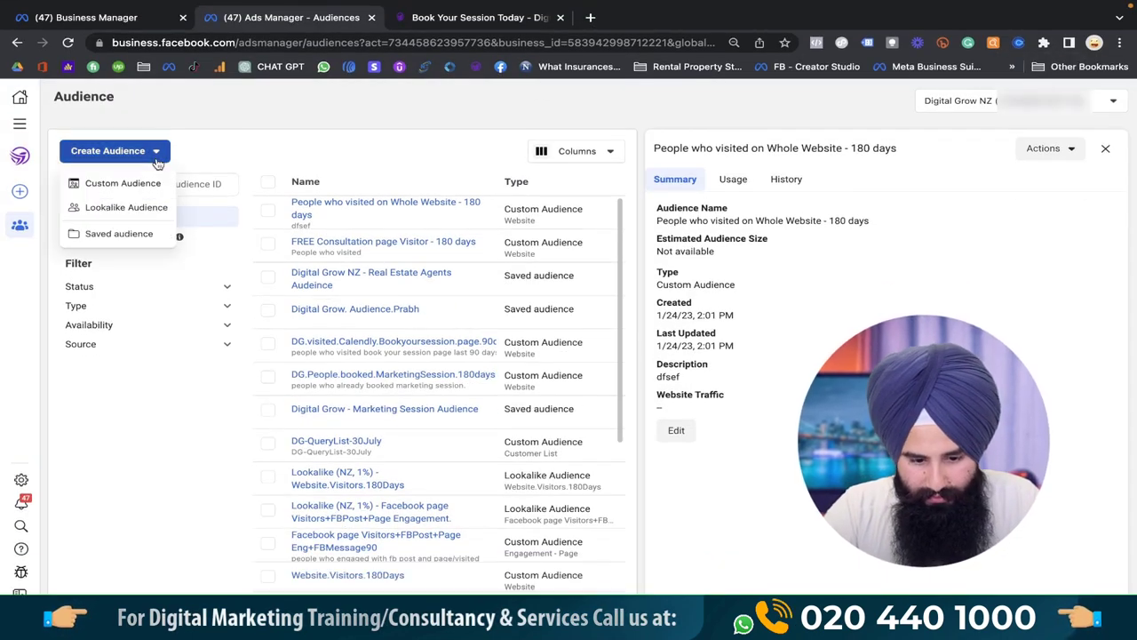
{"action": "left_click", "coordinate": [128, 183]}
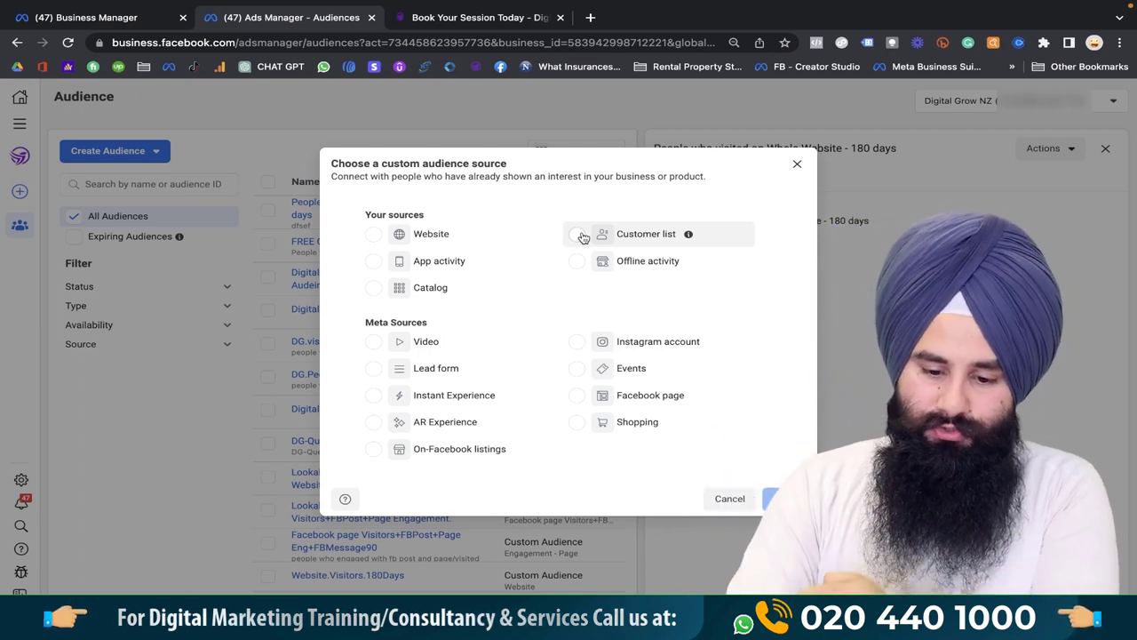
{"action": "left_click", "coordinate": [579, 235]}
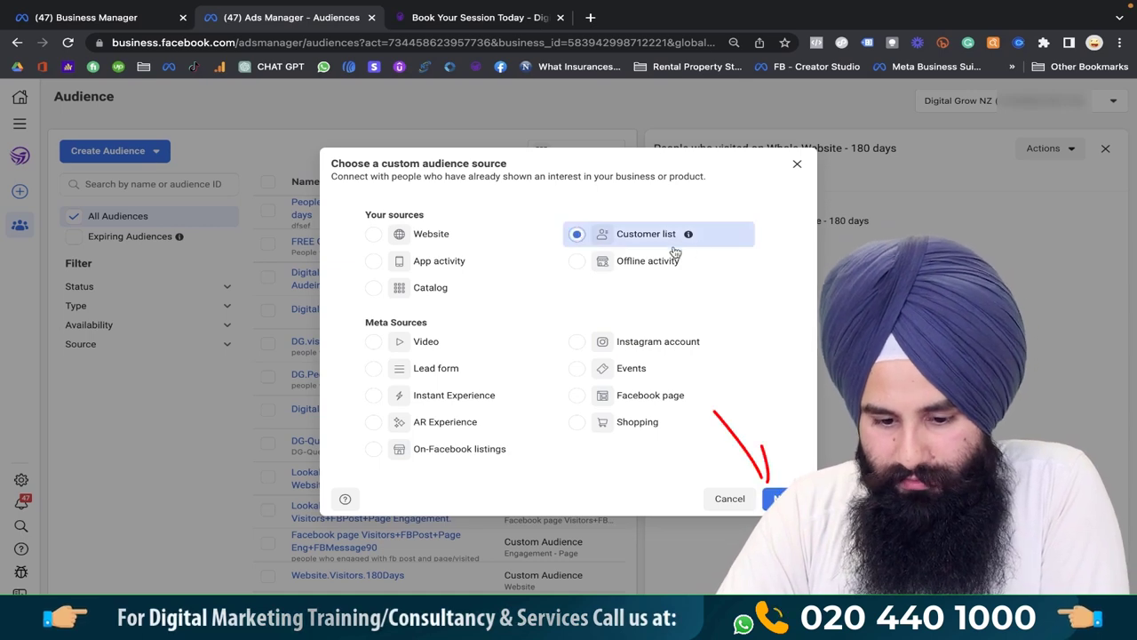
{"action": "left_click", "coordinate": [779, 499]}
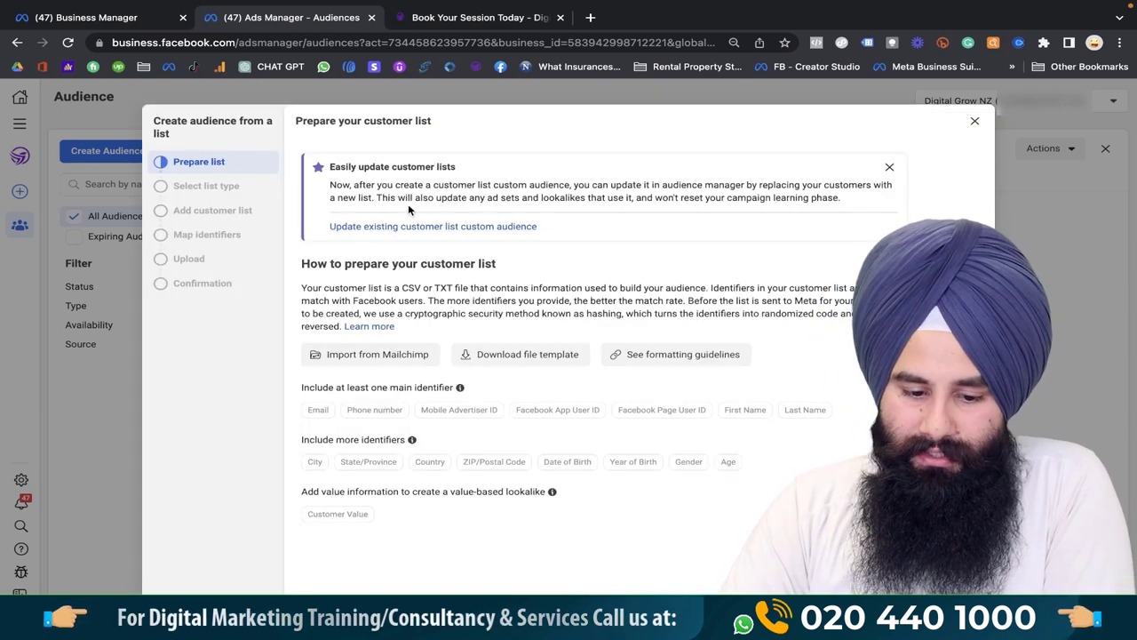
Step: Review the customer list preparation guidance, covering main identifiers, the Email format, additional identifiers and value information for lookalikes
{"action": "left_click_drag", "start_coordinate": [302, 263], "coordinate": [503, 326]}
{"action": "left_click", "coordinate": [418, 286]}
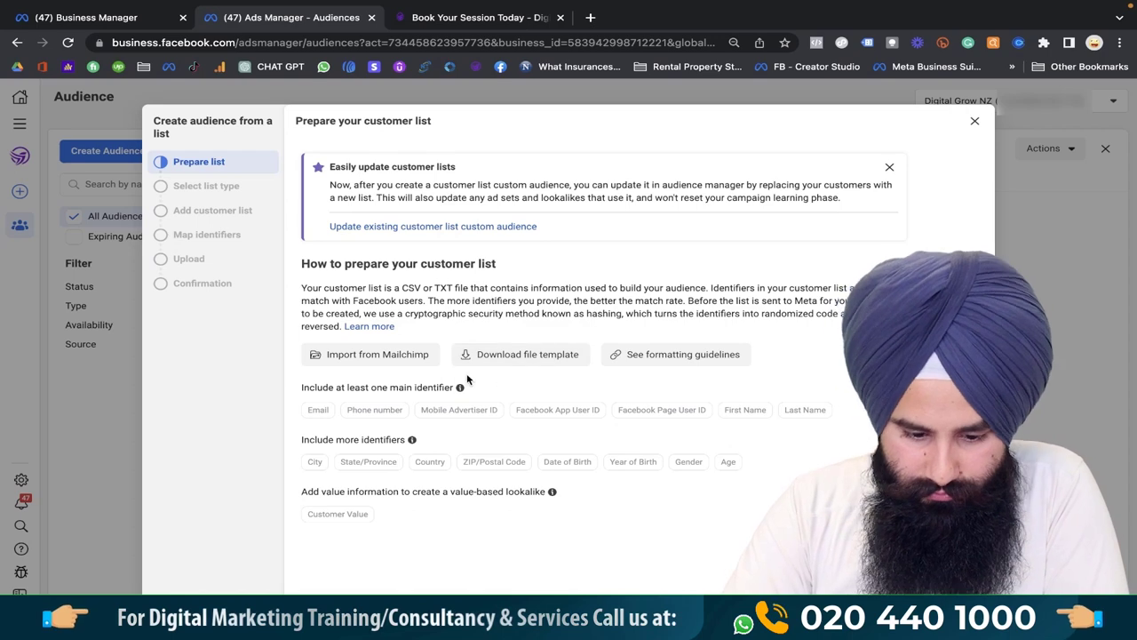
{"action": "left_click_drag", "start_coordinate": [301, 388], "coordinate": [455, 393]}
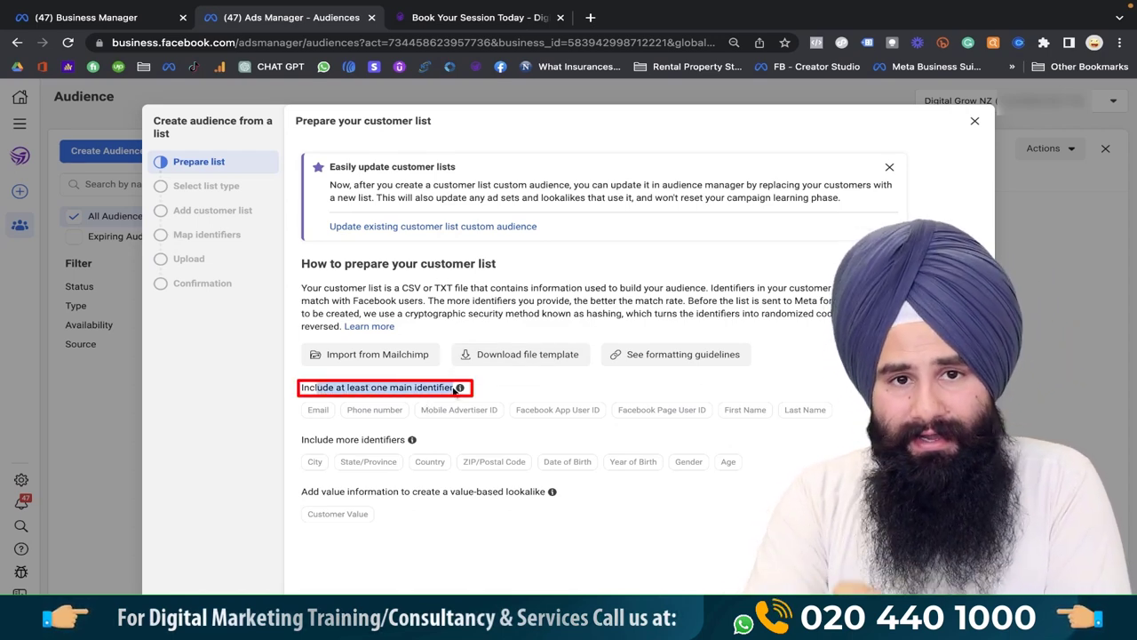
{"action": "mouse_move", "coordinate": [455, 391]}
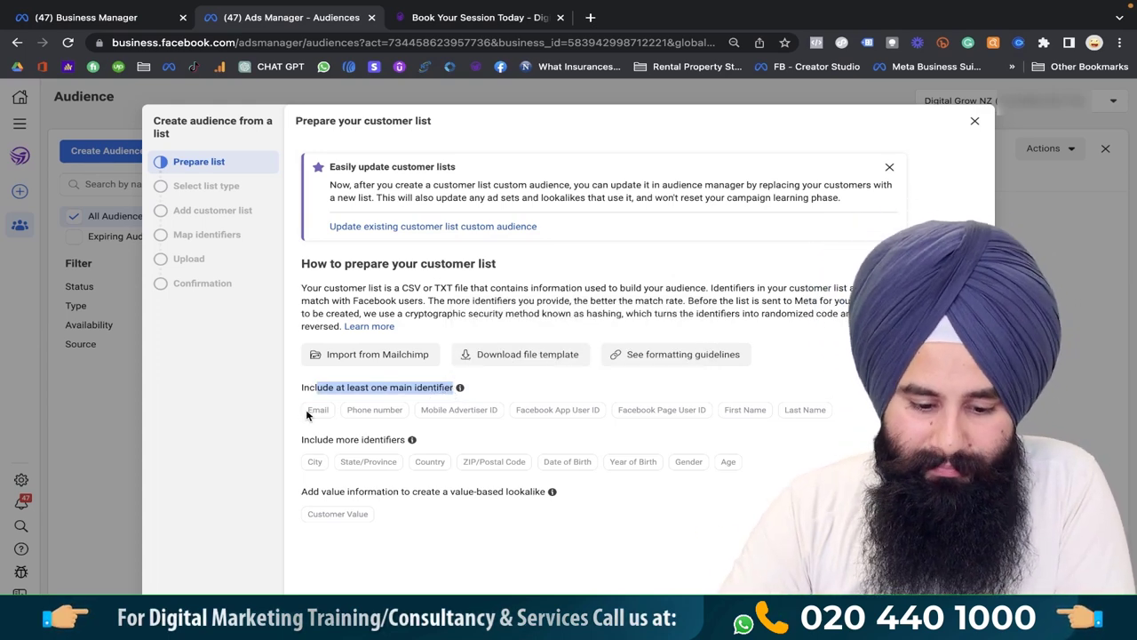
{"action": "mouse_move", "coordinate": [312, 414]}
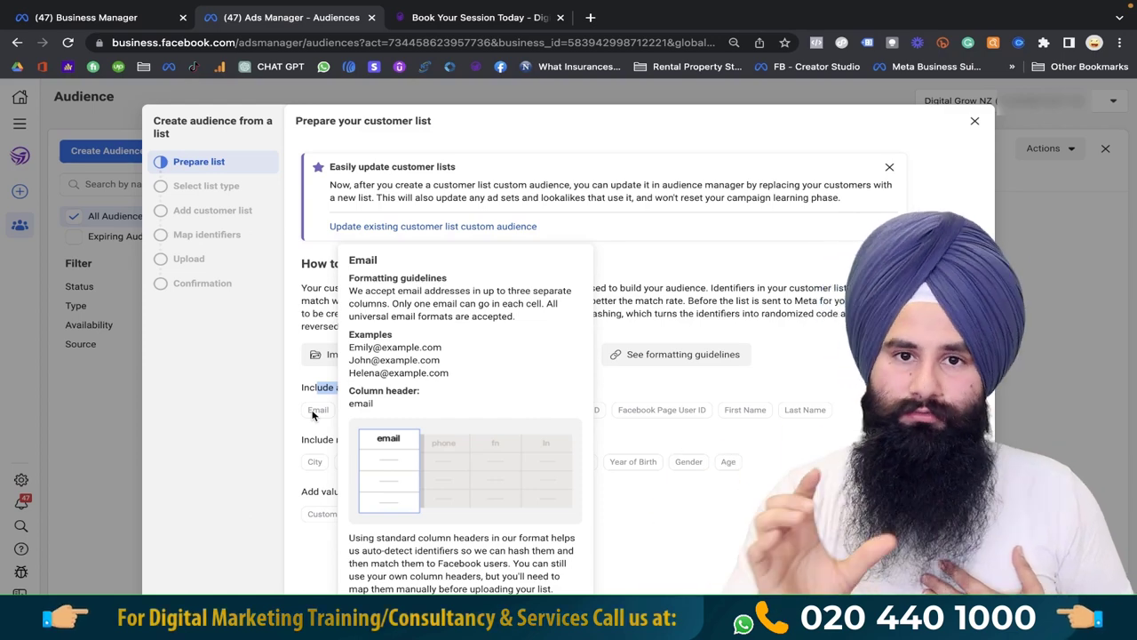
{"action": "left_click", "coordinate": [606, 384]}
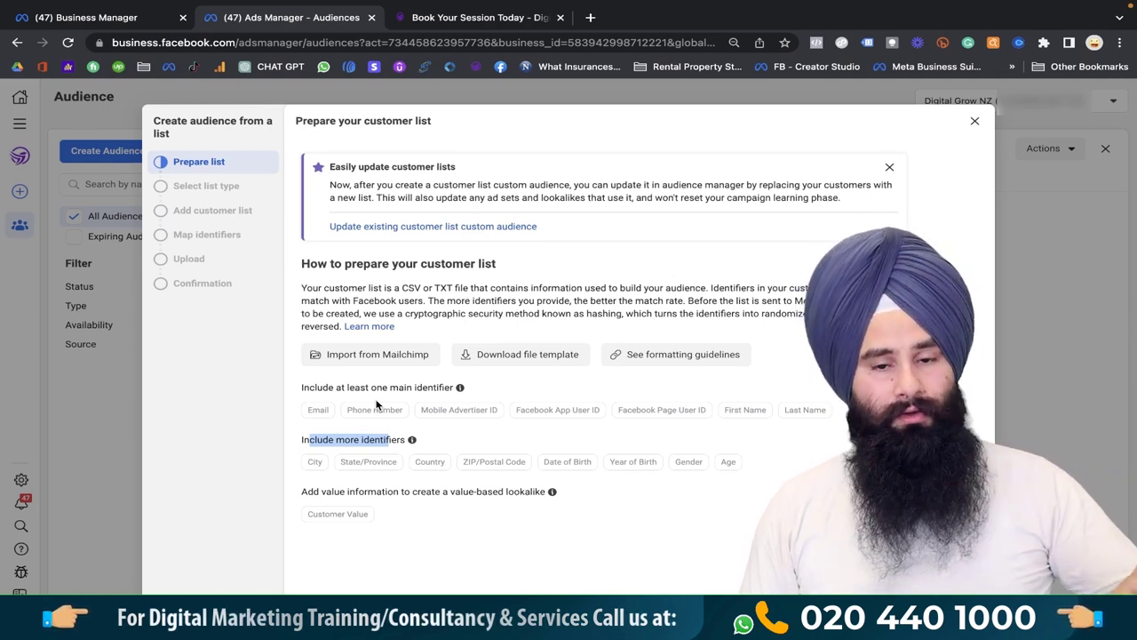
{"action": "left_click", "coordinate": [480, 531]}
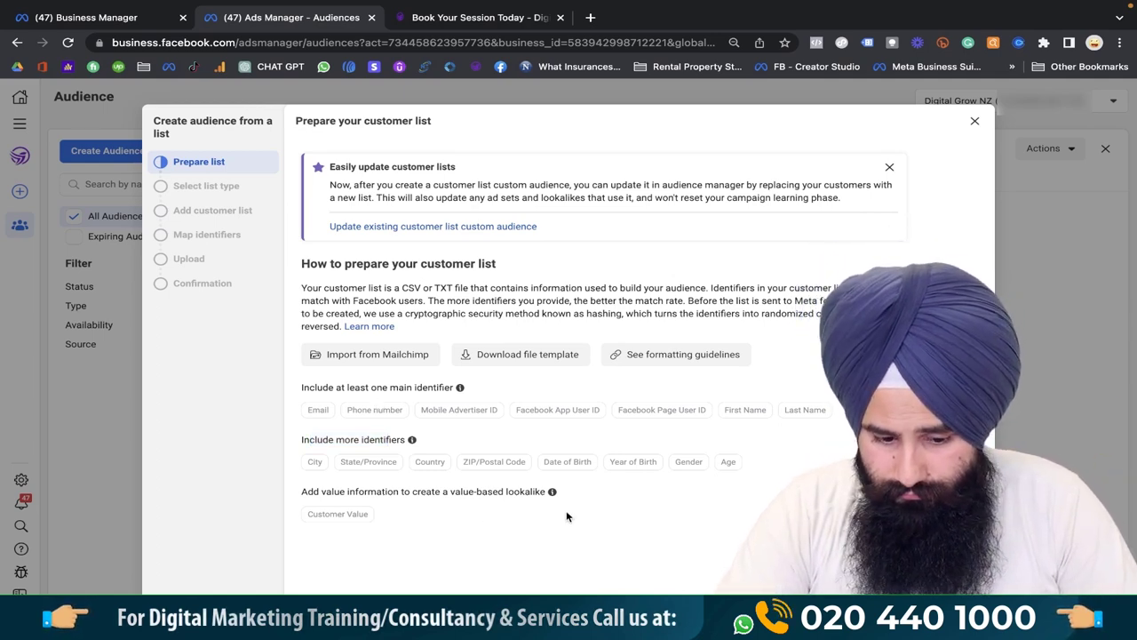
{"action": "left_click_drag", "start_coordinate": [385, 494], "coordinate": [509, 492]}
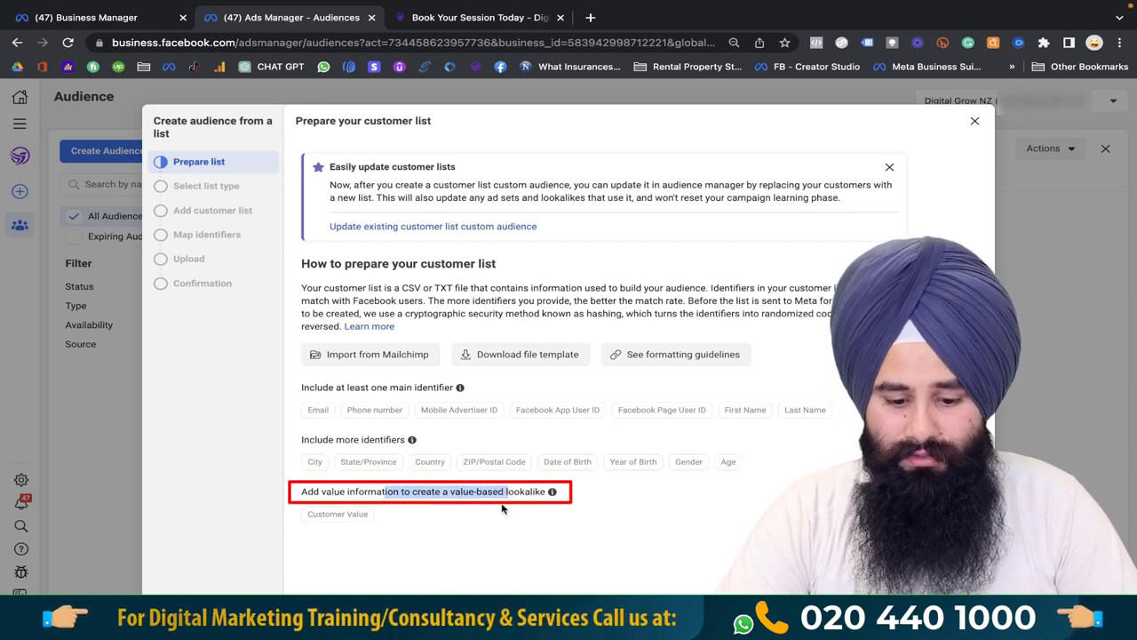
{"action": "left_click", "coordinate": [502, 508]}
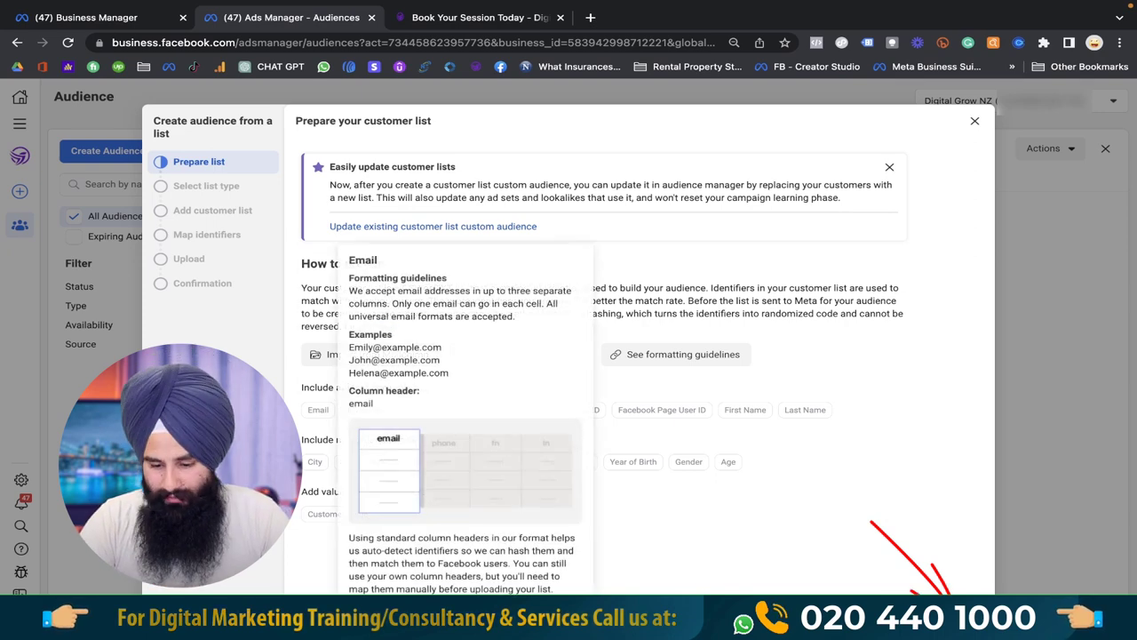
Step: Continue to the list type, specify that the list has no customer value column, and proceed to adding the customer list
{"action": "left_click", "coordinate": [958, 614]}
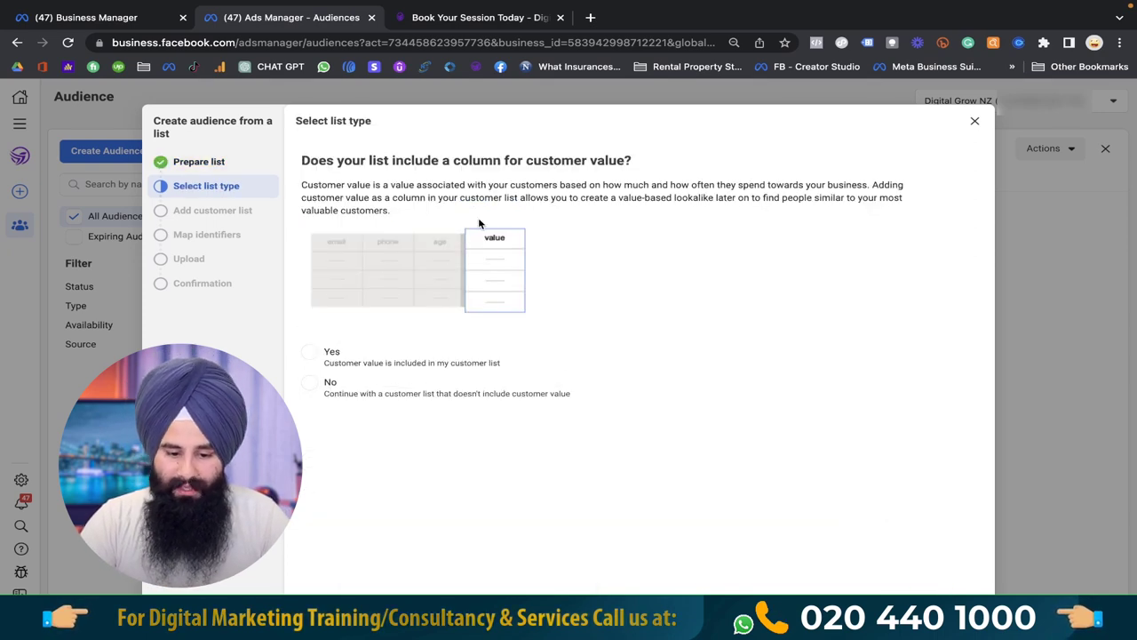
{"action": "left_click_drag", "start_coordinate": [310, 161], "coordinate": [439, 164]}
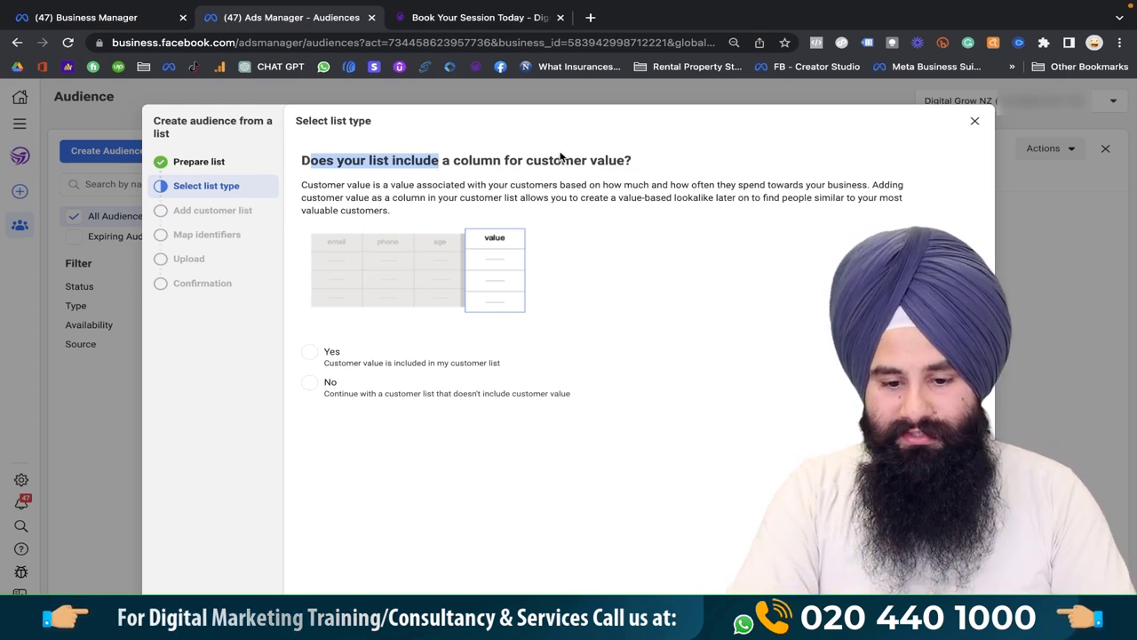
{"action": "left_click_drag", "start_coordinate": [301, 160], "coordinate": [615, 157]}
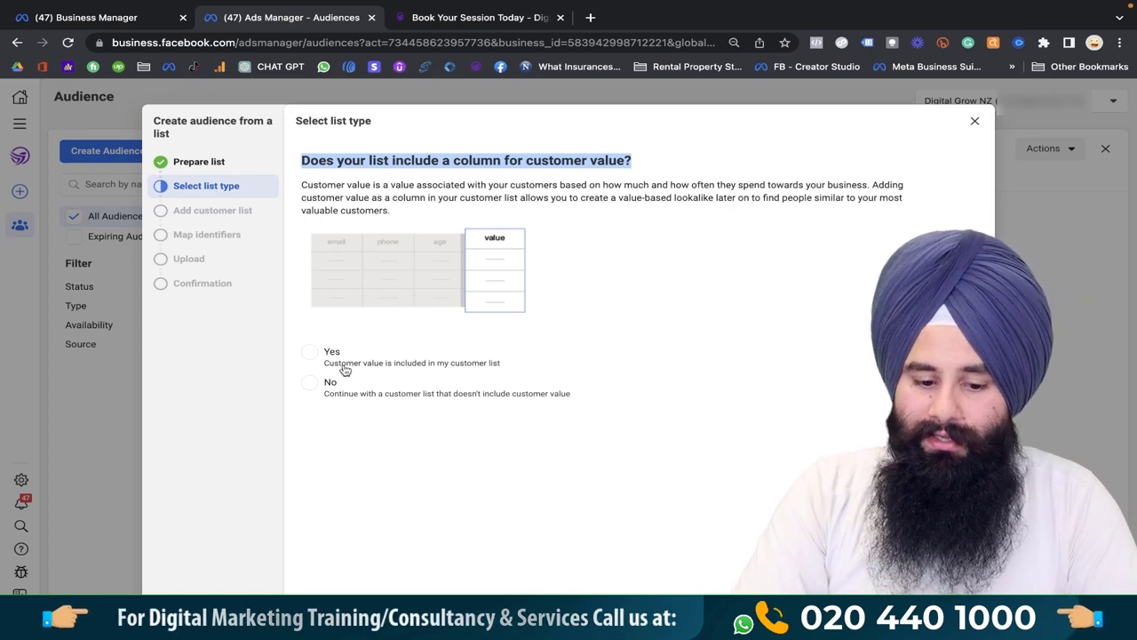
{"action": "left_click", "coordinate": [310, 384]}
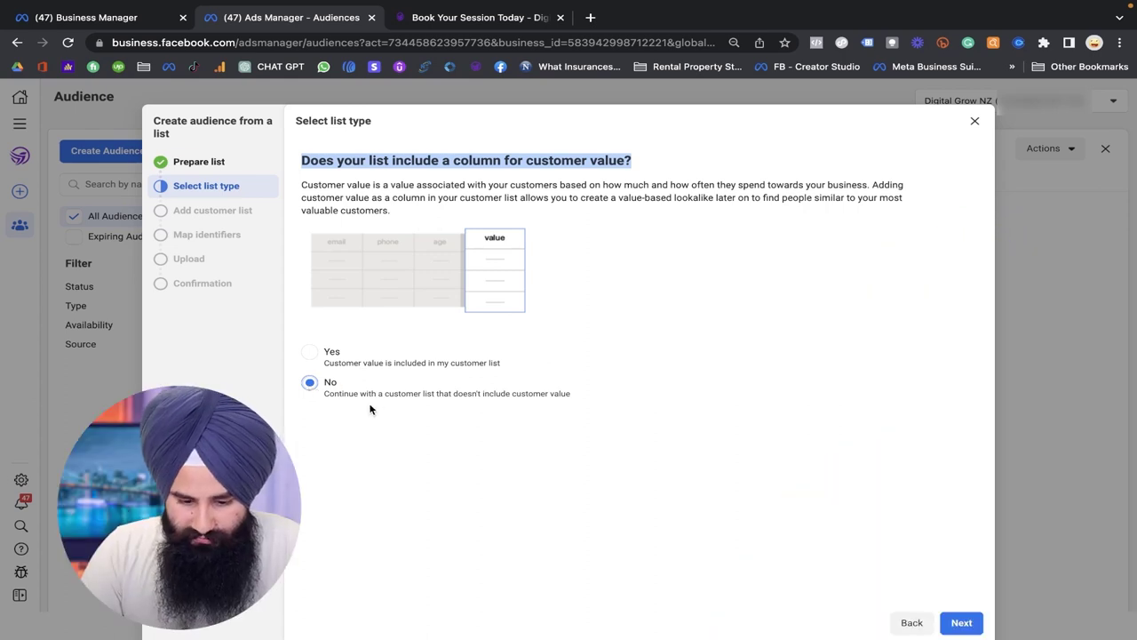
{"action": "left_click", "coordinate": [370, 407]}
{"action": "left_click", "coordinate": [308, 382]}
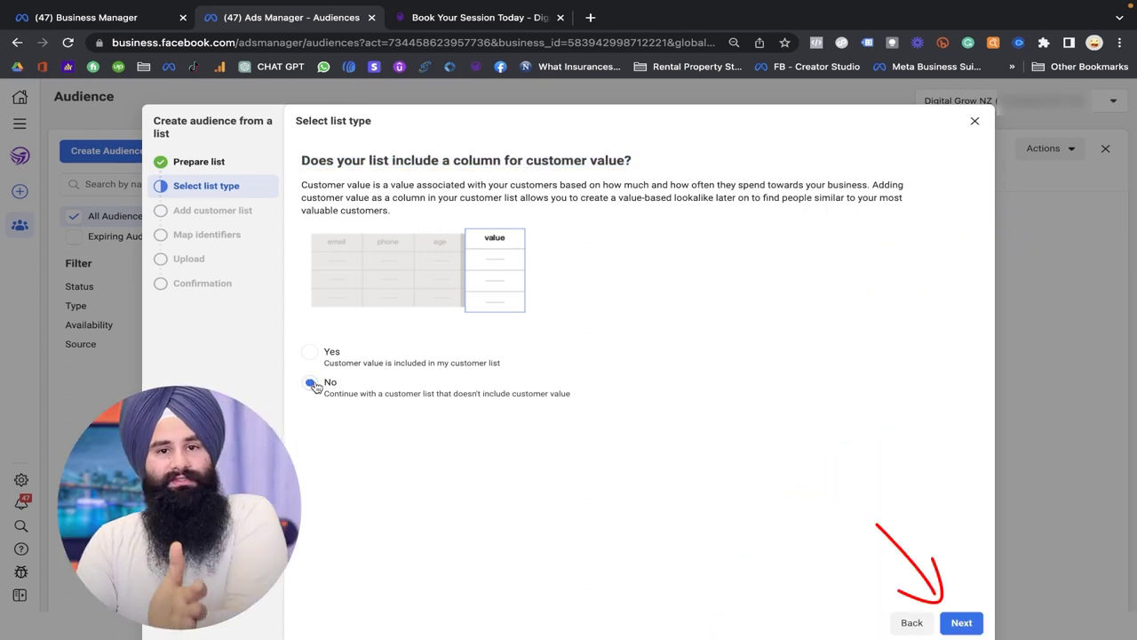
{"action": "left_click", "coordinate": [962, 622]}
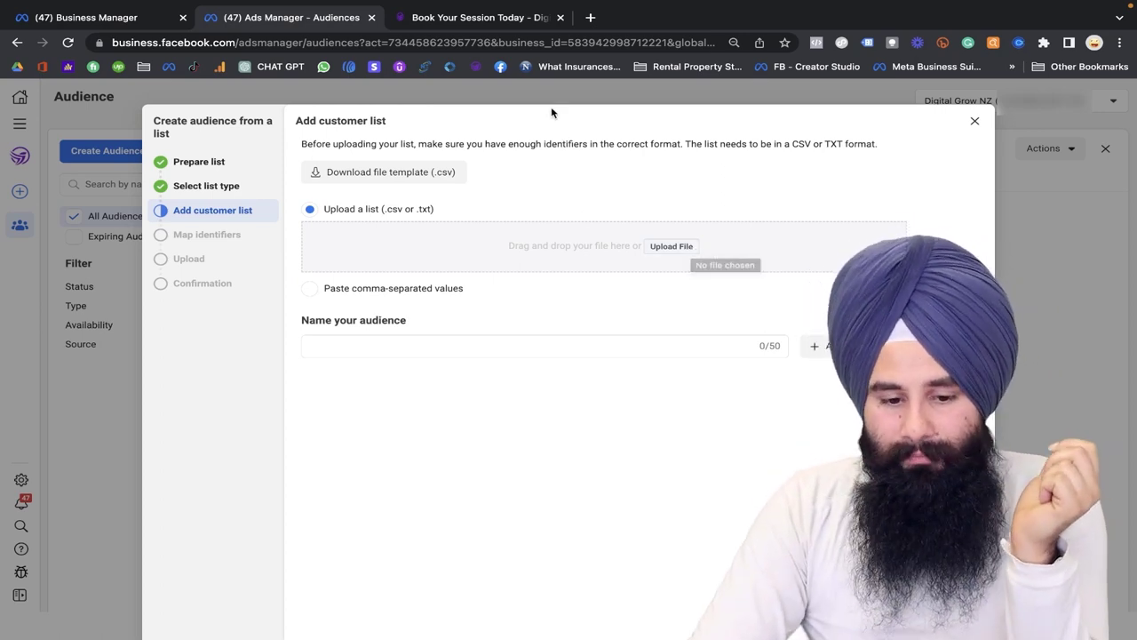
Step: Switch to the booking page, choose the 05:30 PM slot on Tue, Jan 24, 2023 and continue to the contact details form
{"action": "left_click", "coordinate": [480, 18]}
{"action": "scroll", "coordinate": [648, 199], "scroll_direction": "up", "scroll_amount": 5}
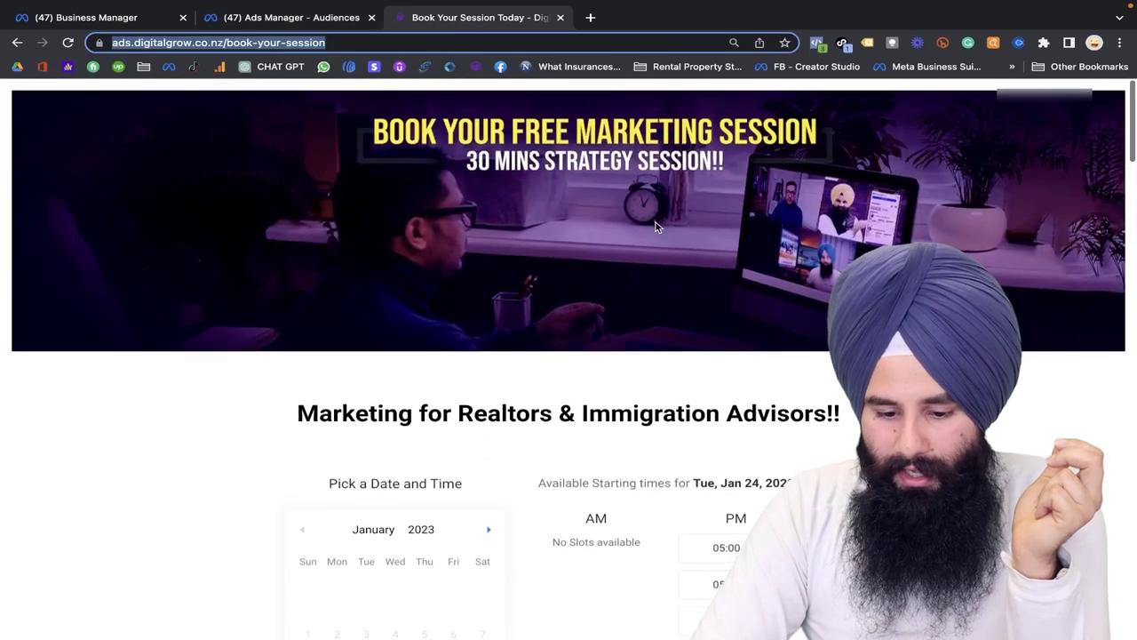
{"action": "scroll", "coordinate": [655, 223], "scroll_direction": "down", "scroll_amount": 4}
{"action": "left_click", "coordinate": [721, 258]}
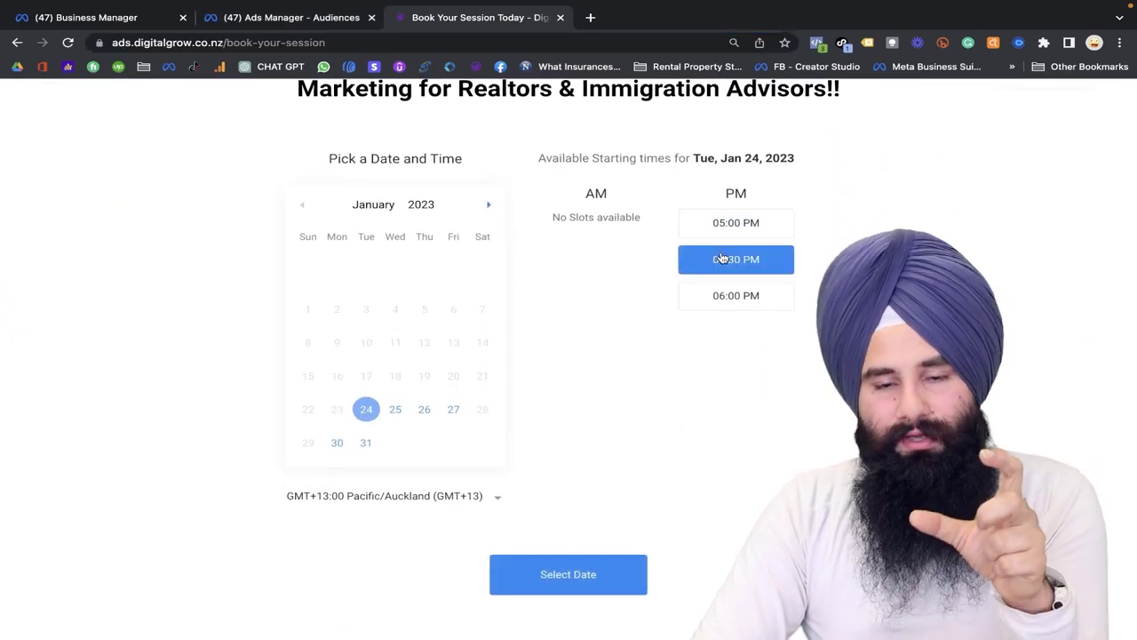
{"action": "left_click", "coordinate": [587, 573]}
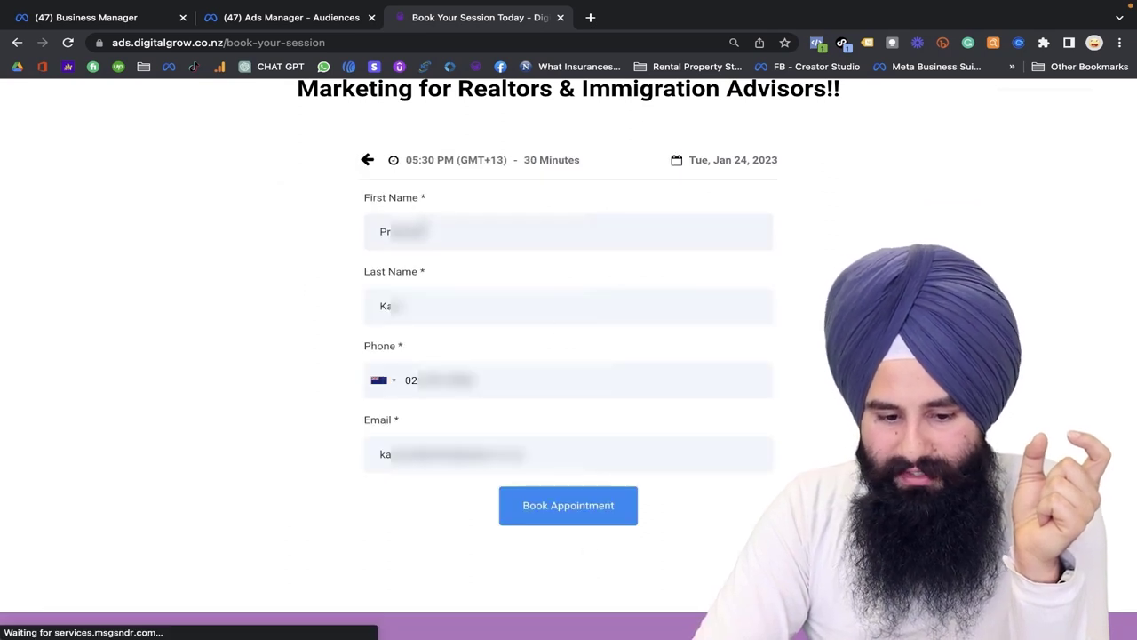
Step: Examine which customer details the booking form collects: first name, last name, phone and email
{"action": "double_click", "coordinate": [384, 229]}
{"action": "double_click", "coordinate": [388, 302]}
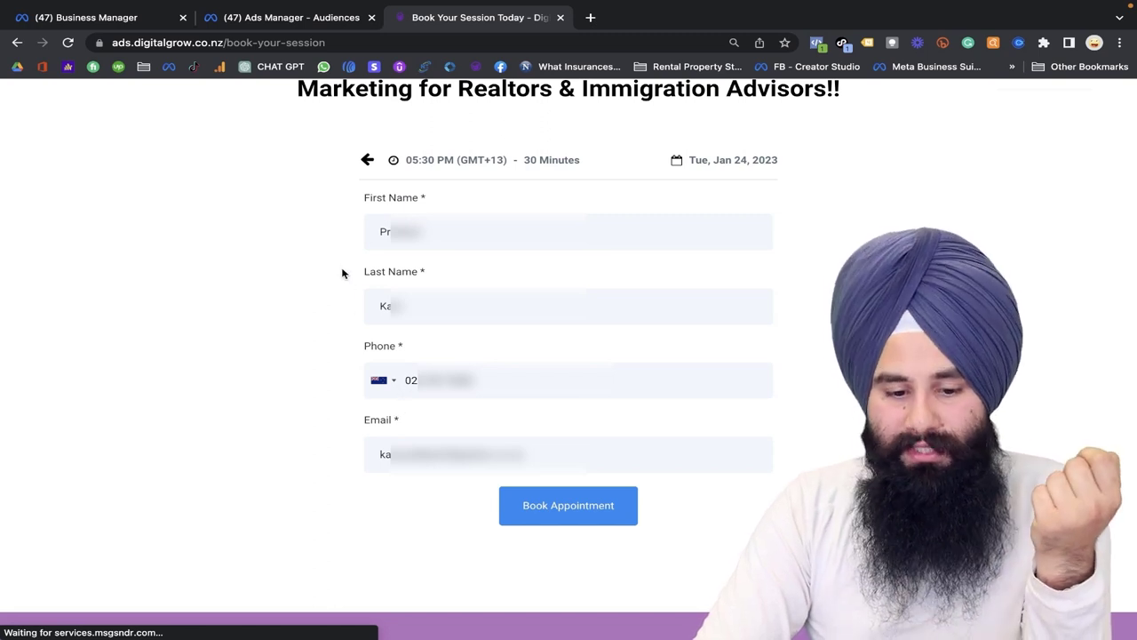
{"action": "left_click_drag", "start_coordinate": [361, 201], "coordinate": [432, 195]}
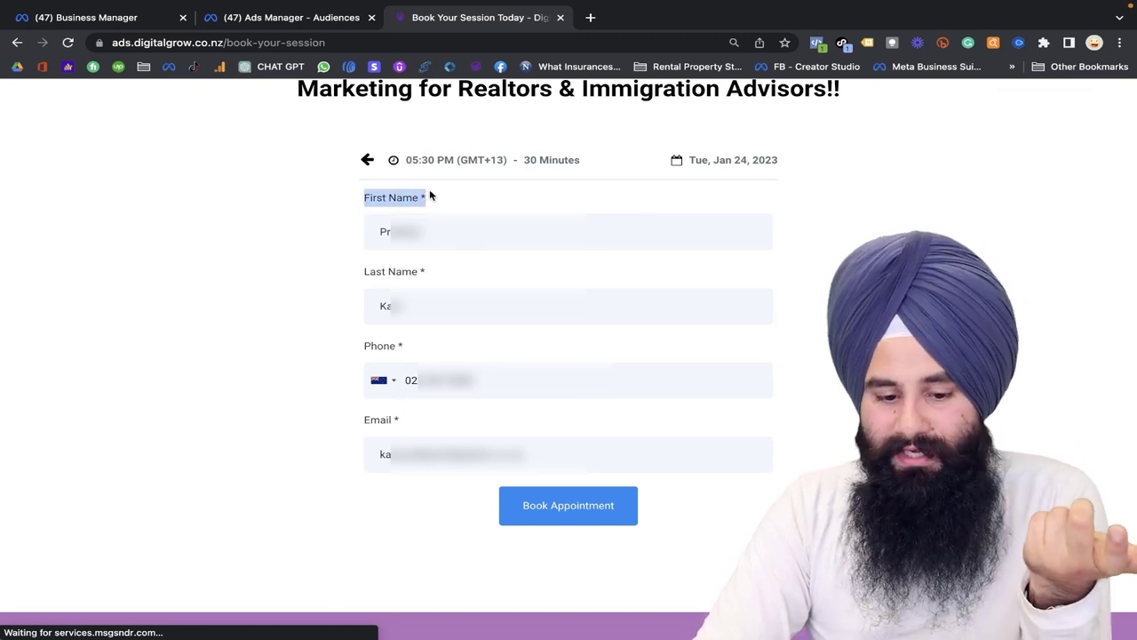
{"action": "left_click_drag", "start_coordinate": [360, 347], "coordinate": [415, 349]}
{"action": "left_click", "coordinate": [345, 415]}
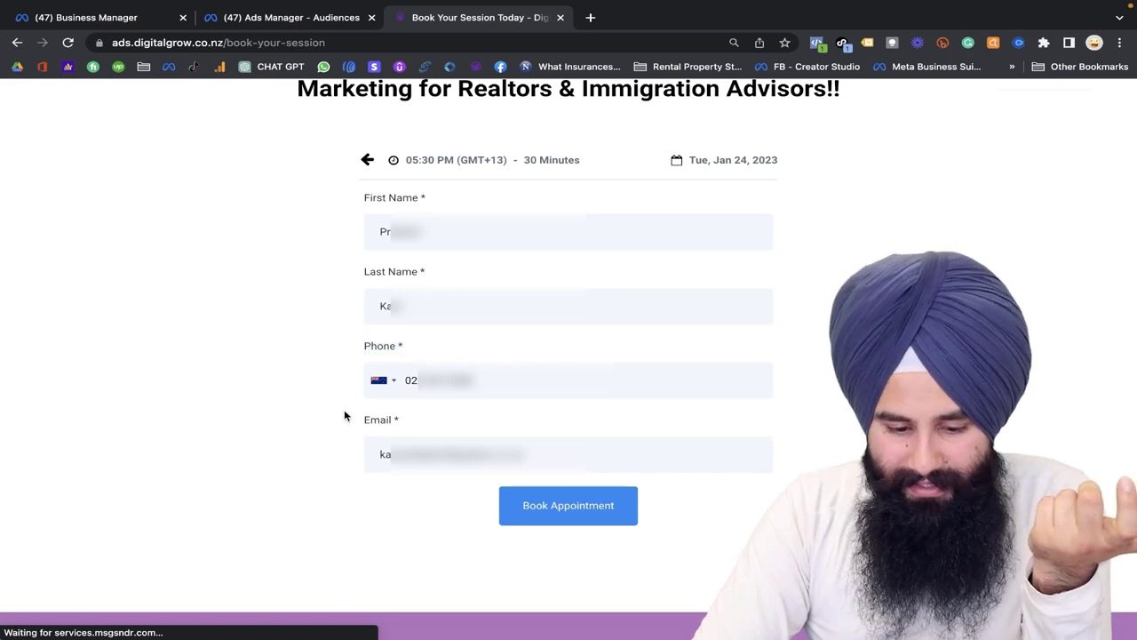
{"action": "left_click_drag", "start_coordinate": [361, 420], "coordinate": [416, 417]}
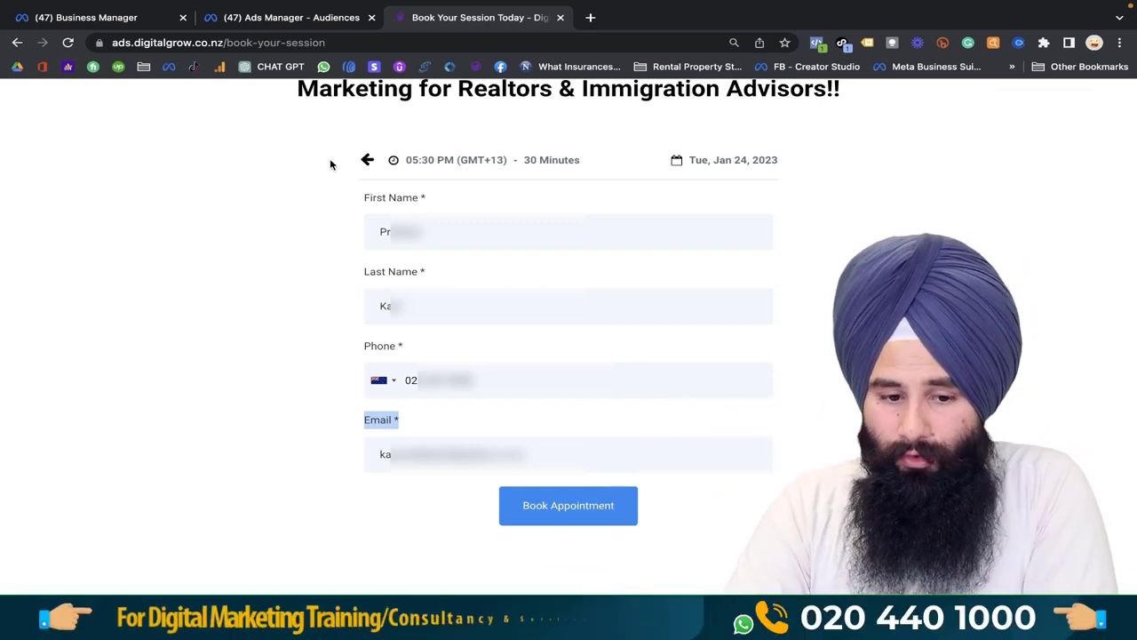
Step: Return to Ads Manager and abandon the customer list audience without uploading a file or entering a name
{"action": "left_click", "coordinate": [292, 19]}
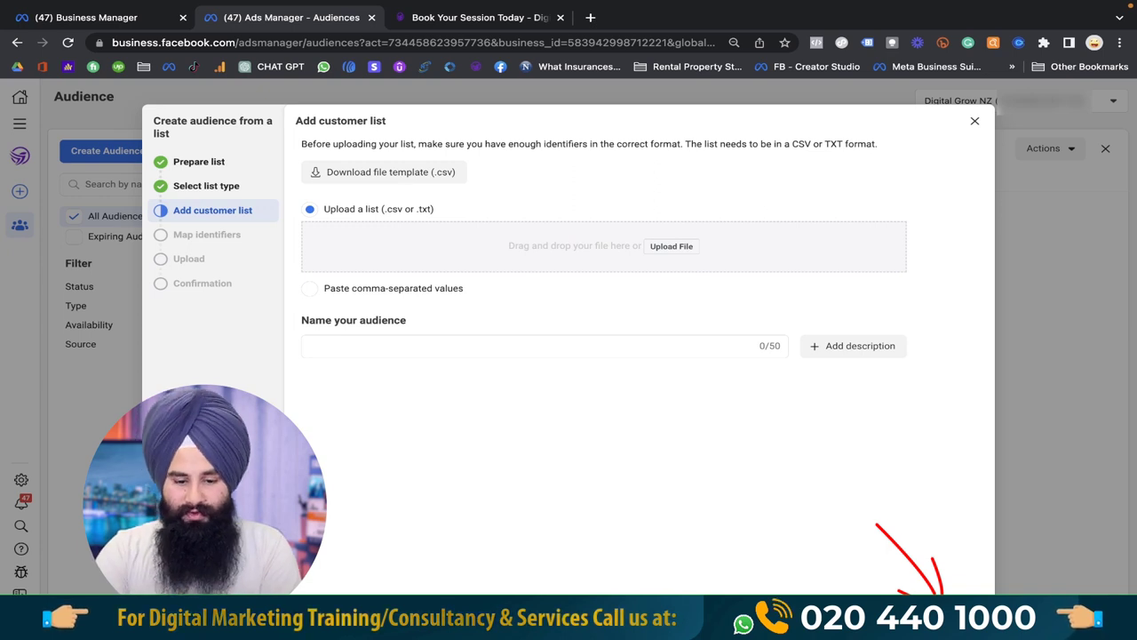
{"action": "left_click", "coordinate": [361, 348]}
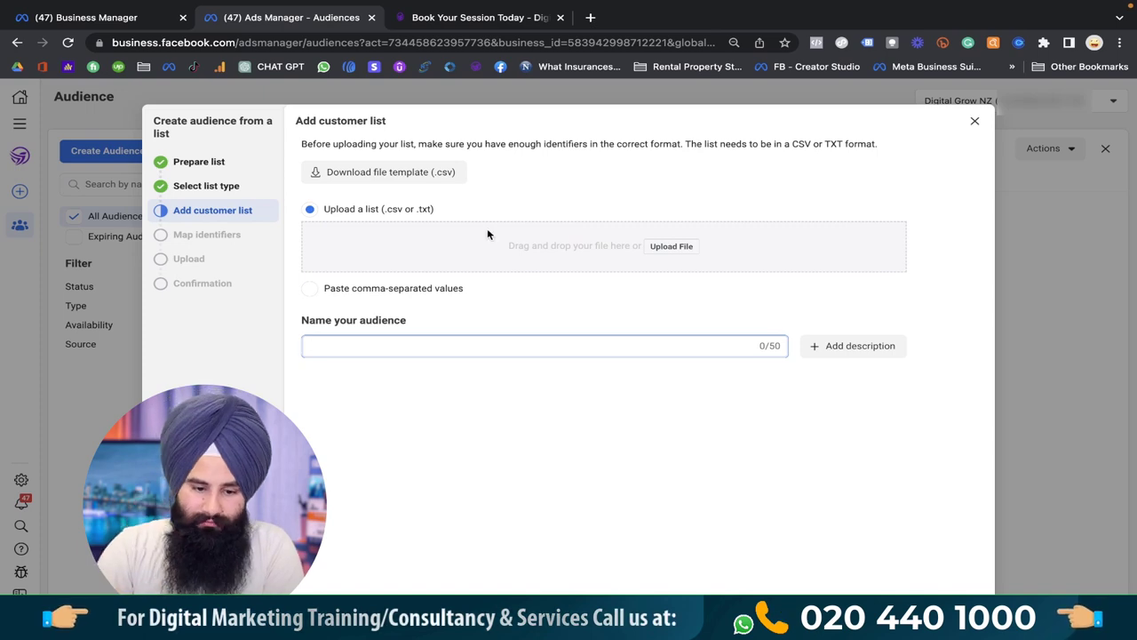
{"action": "left_click", "coordinate": [975, 121]}
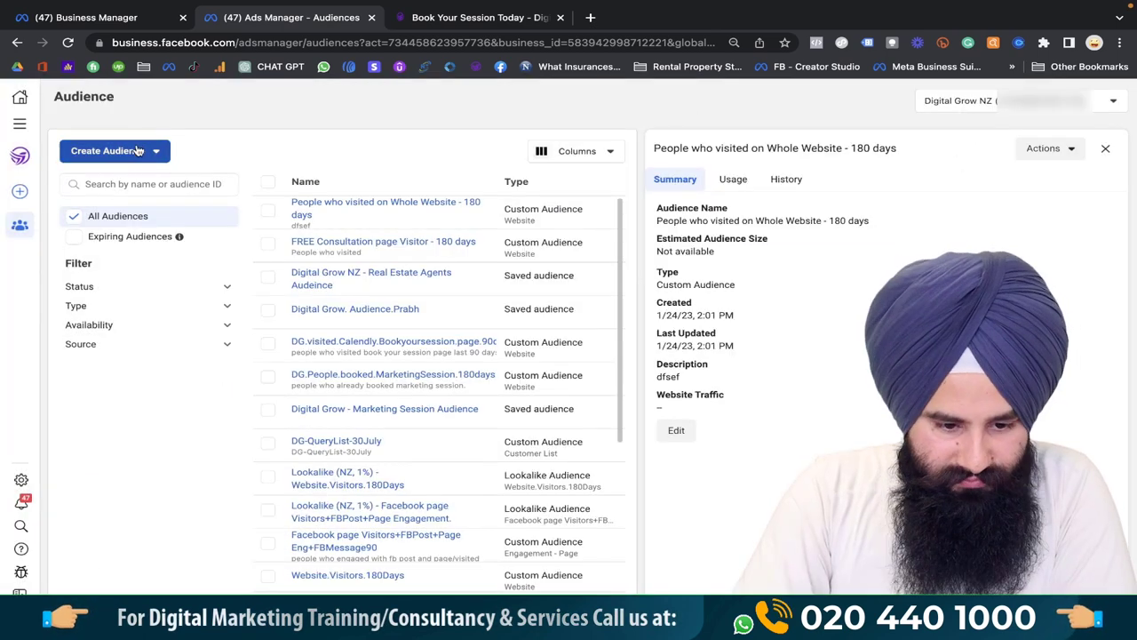
Step: Start a new Custom Audience with Facebook page as its Meta source, checking that source's description
{"action": "left_click", "coordinate": [133, 153]}
{"action": "left_click", "coordinate": [131, 189]}
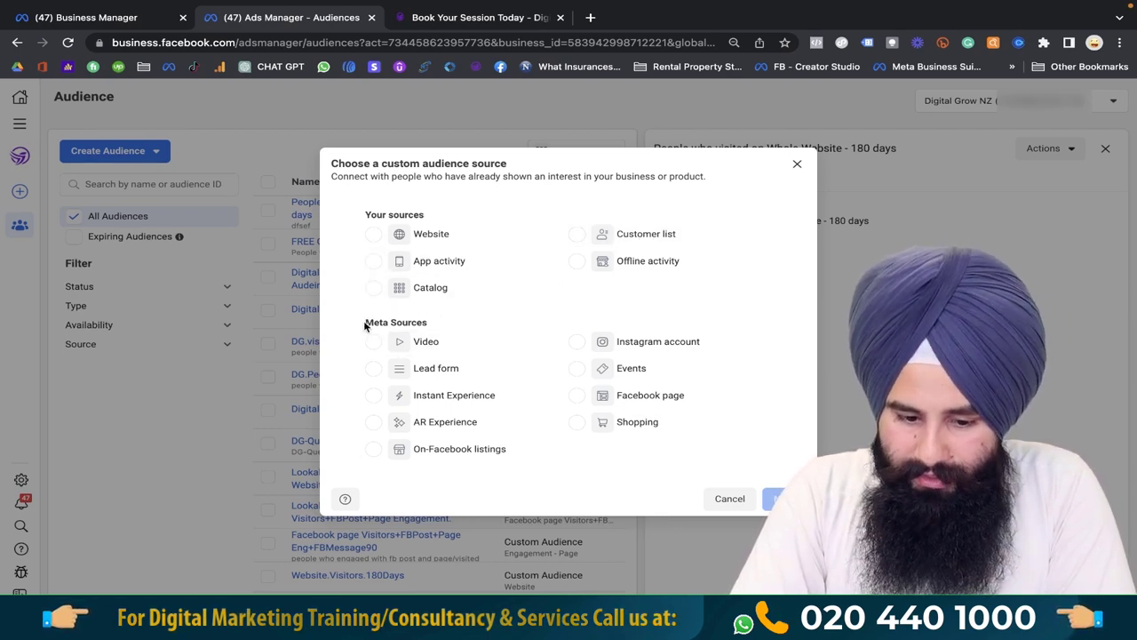
{"action": "left_click_drag", "start_coordinate": [375, 322], "coordinate": [429, 323]}
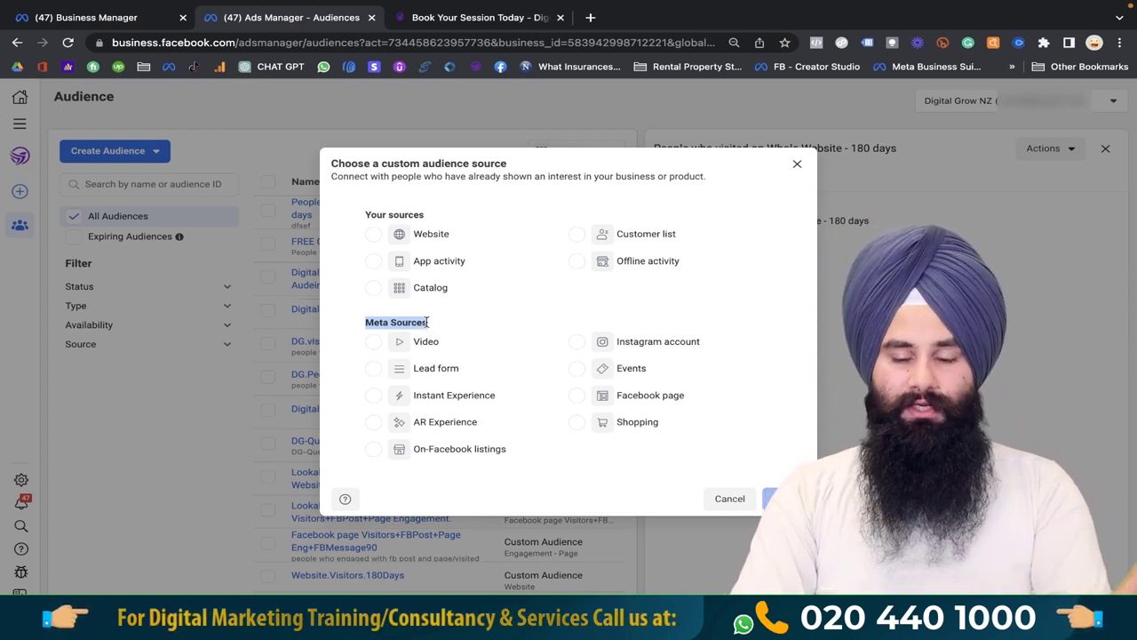
{"action": "left_click", "coordinate": [640, 398]}
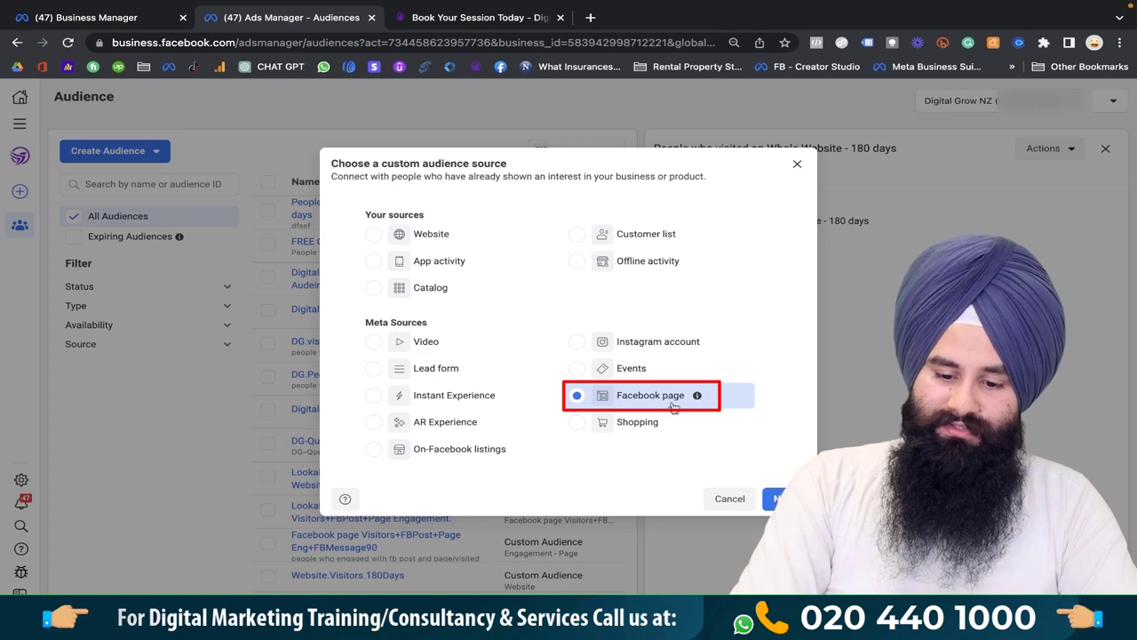
{"action": "mouse_move", "coordinate": [697, 398]}
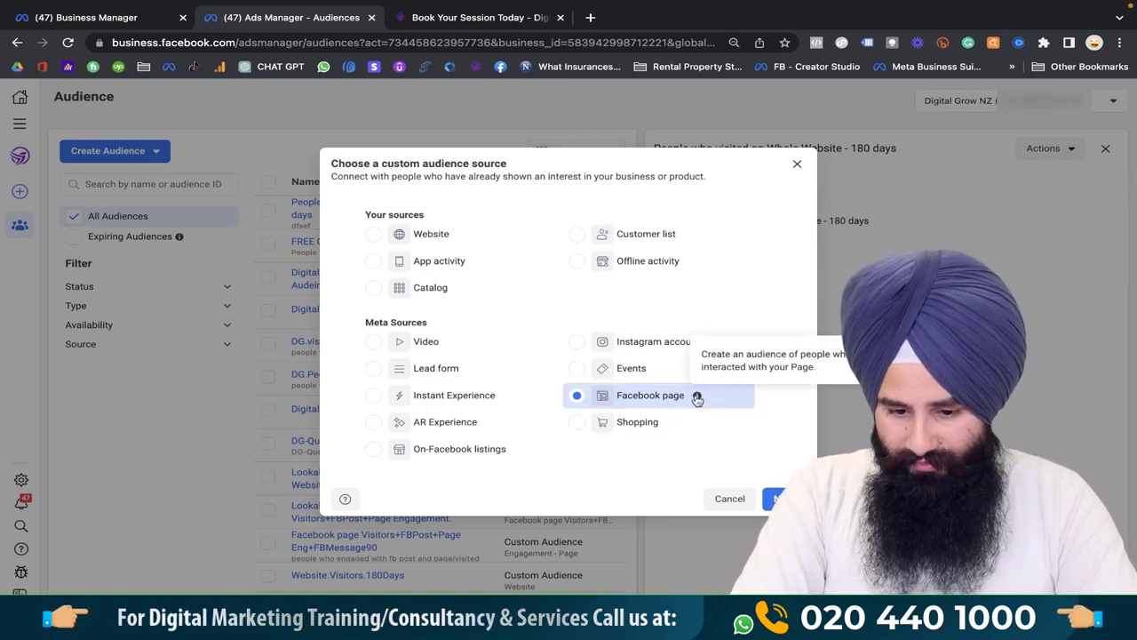
{"action": "left_click", "coordinate": [783, 499]}
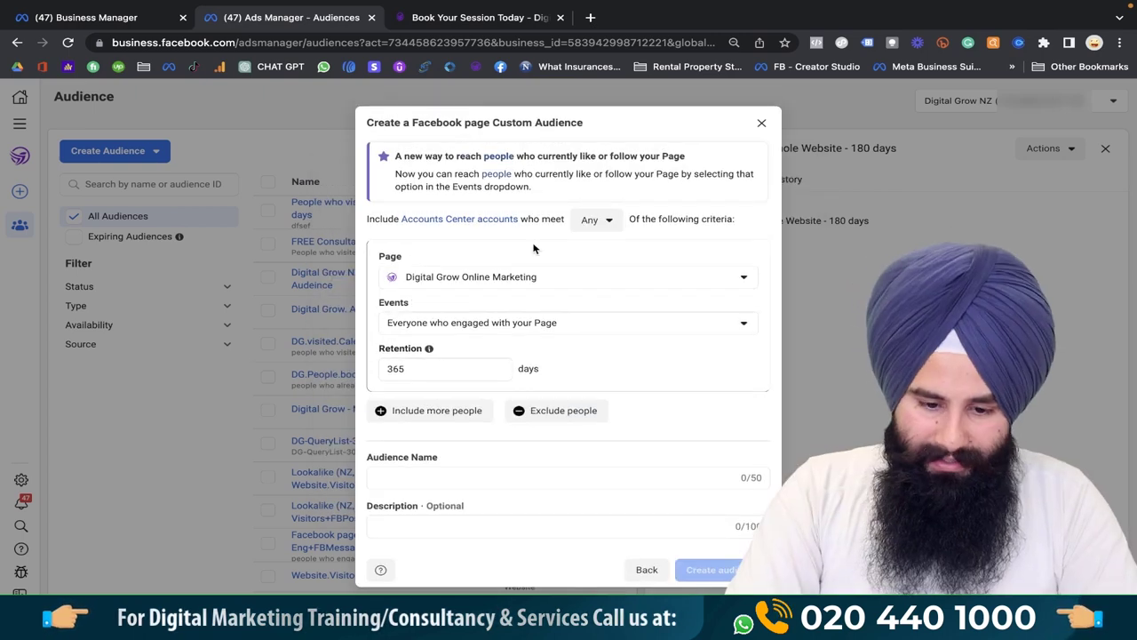
Step: Keep Digital Grow Online Marketing as the page and choose Everyone who engaged with your Page as the event
{"action": "double_click", "coordinate": [383, 257]}
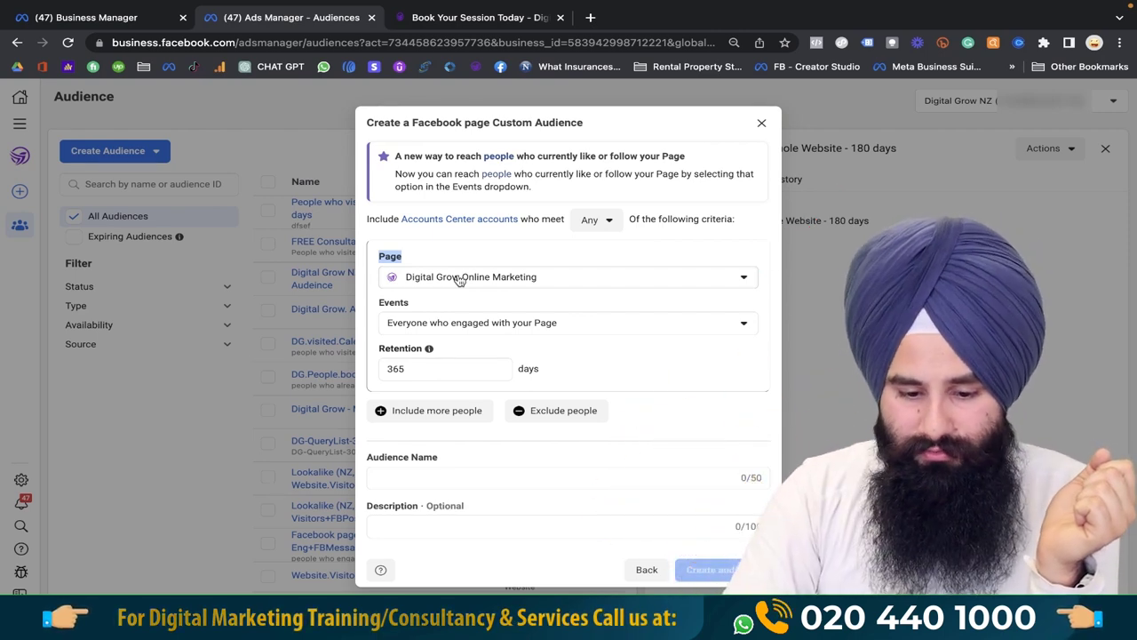
{"action": "left_click", "coordinate": [459, 280]}
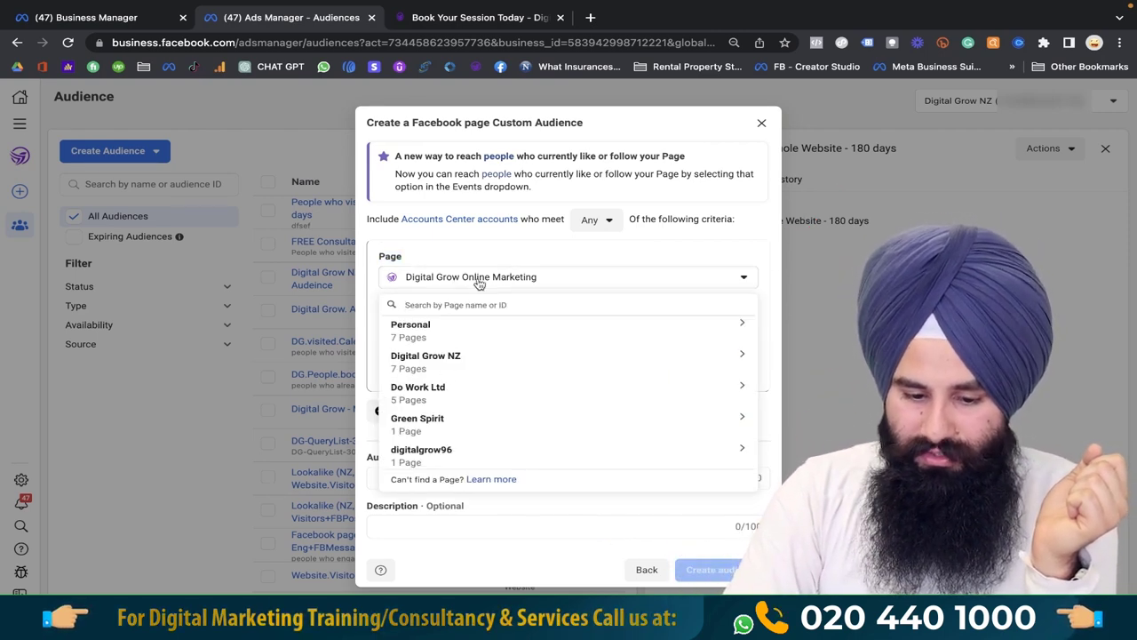
{"action": "left_click", "coordinate": [478, 283]}
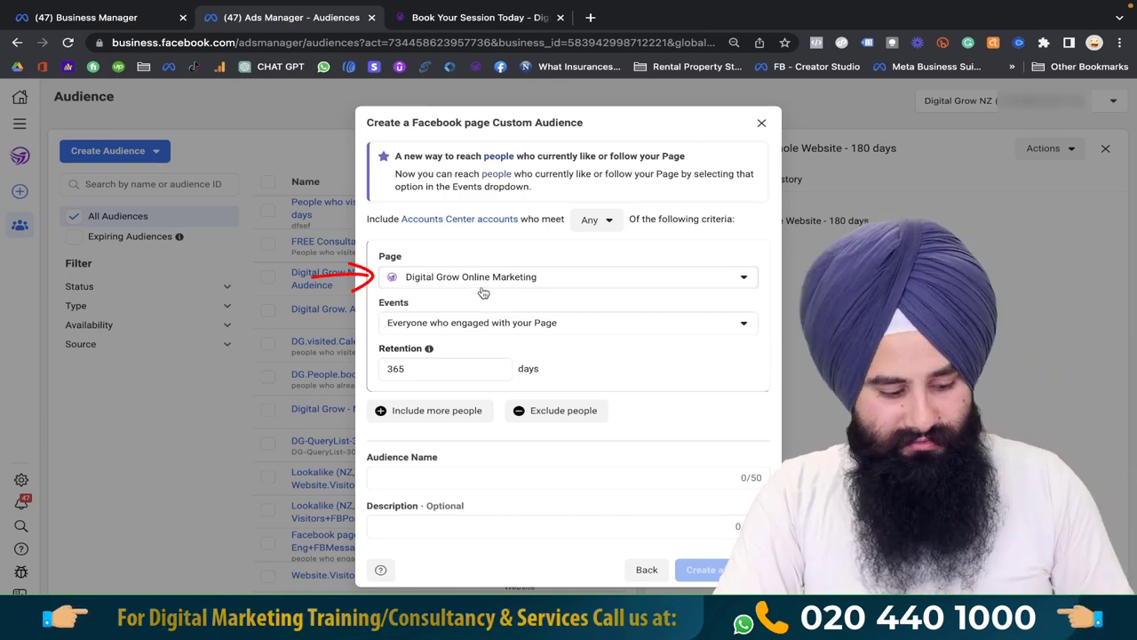
{"action": "left_click", "coordinate": [479, 323]}
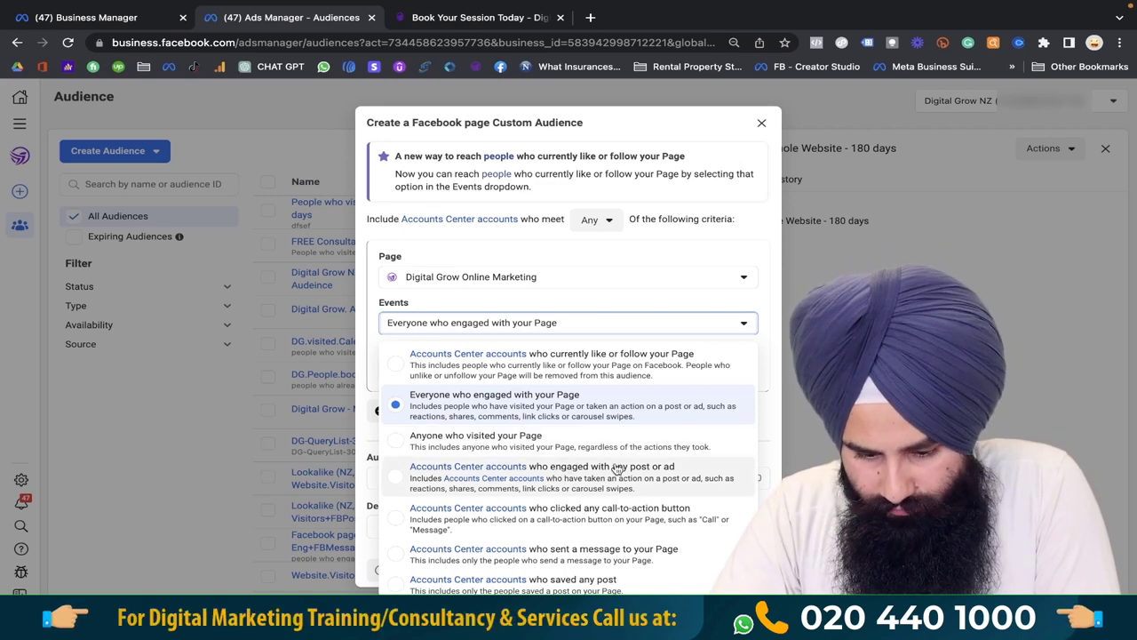
{"action": "left_click", "coordinate": [498, 402]}
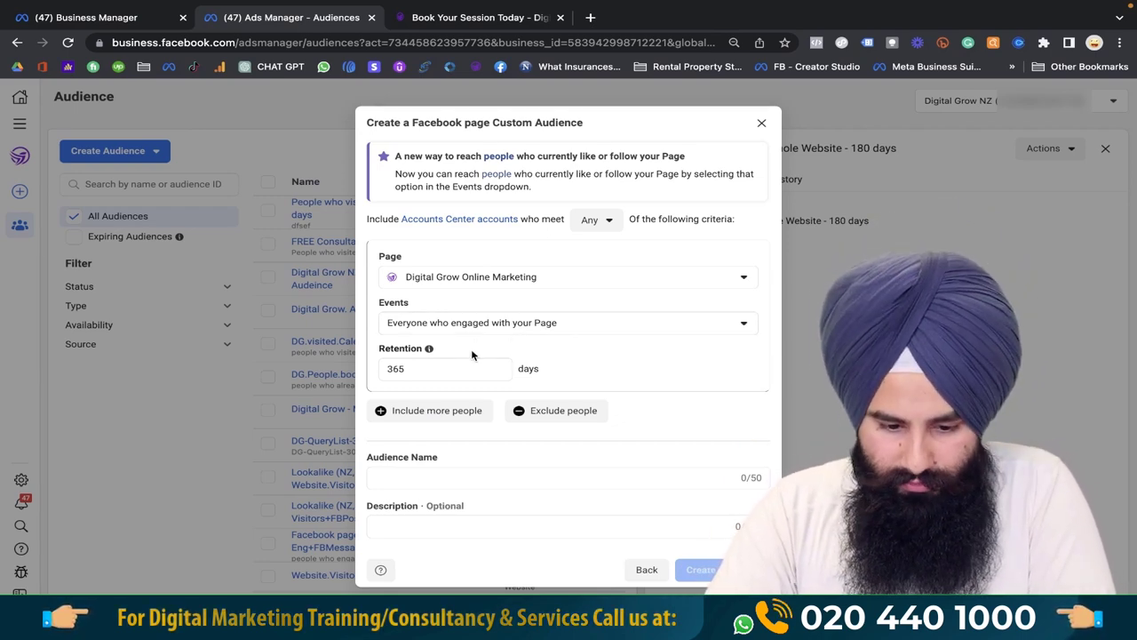
Step: Review the page audience's Retention setting and its explanation, keeping it at 365 days
{"action": "left_click_drag", "start_coordinate": [440, 366], "coordinate": [380, 370]}
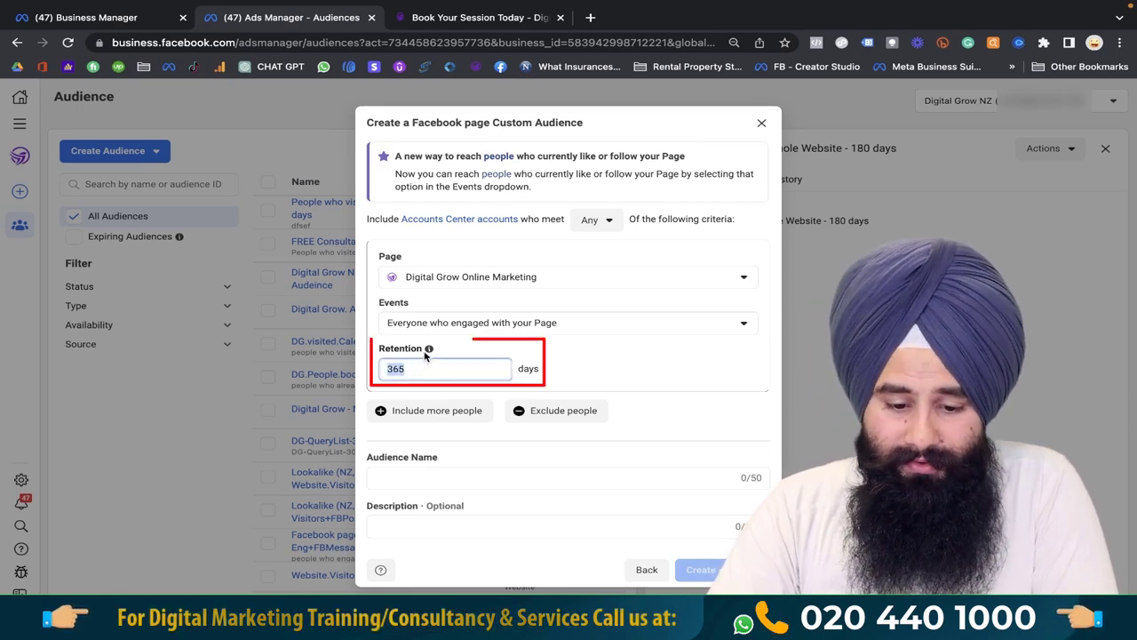
{"action": "mouse_move", "coordinate": [427, 355]}
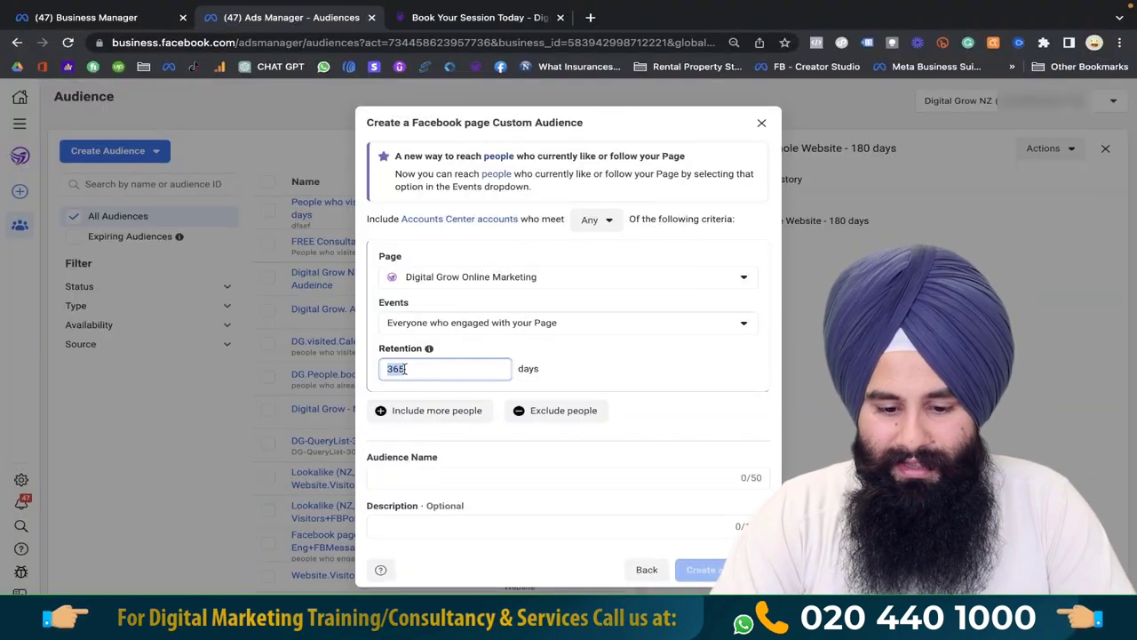
{"action": "left_click", "coordinate": [418, 369]}
{"action": "double_click", "coordinate": [418, 369]}
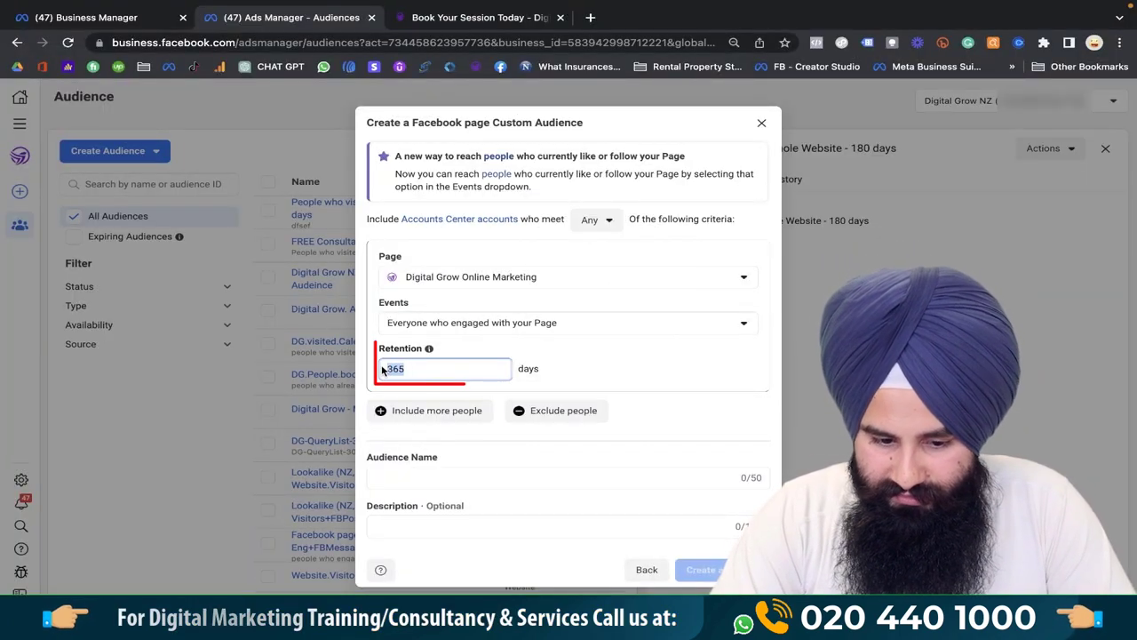
{"action": "mouse_move", "coordinate": [429, 351]}
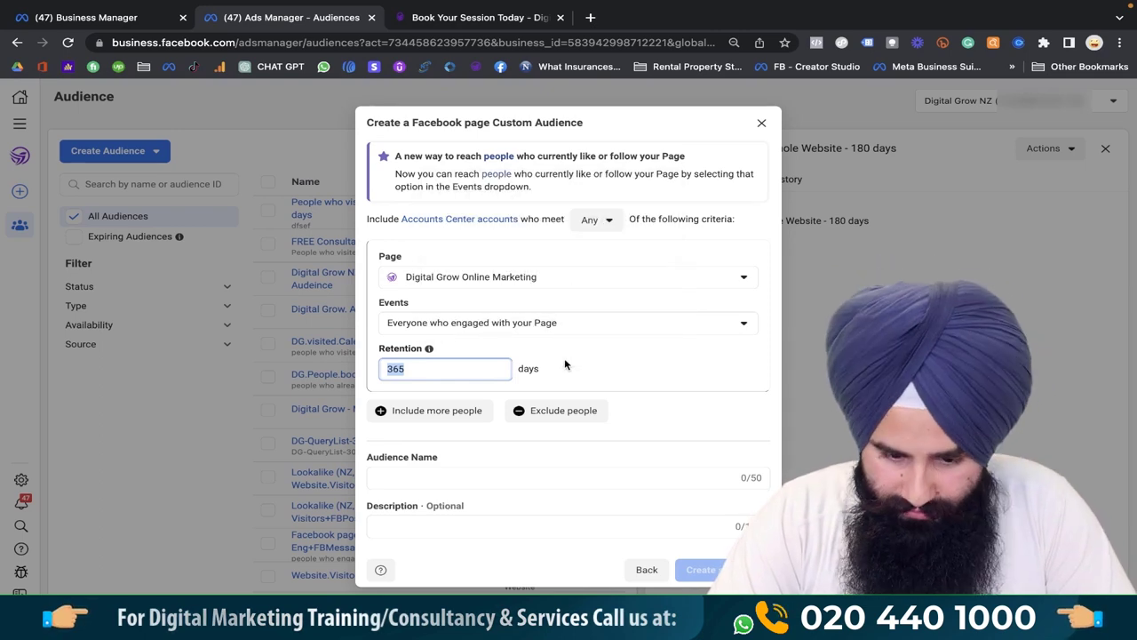
{"action": "left_click", "coordinate": [468, 374]}
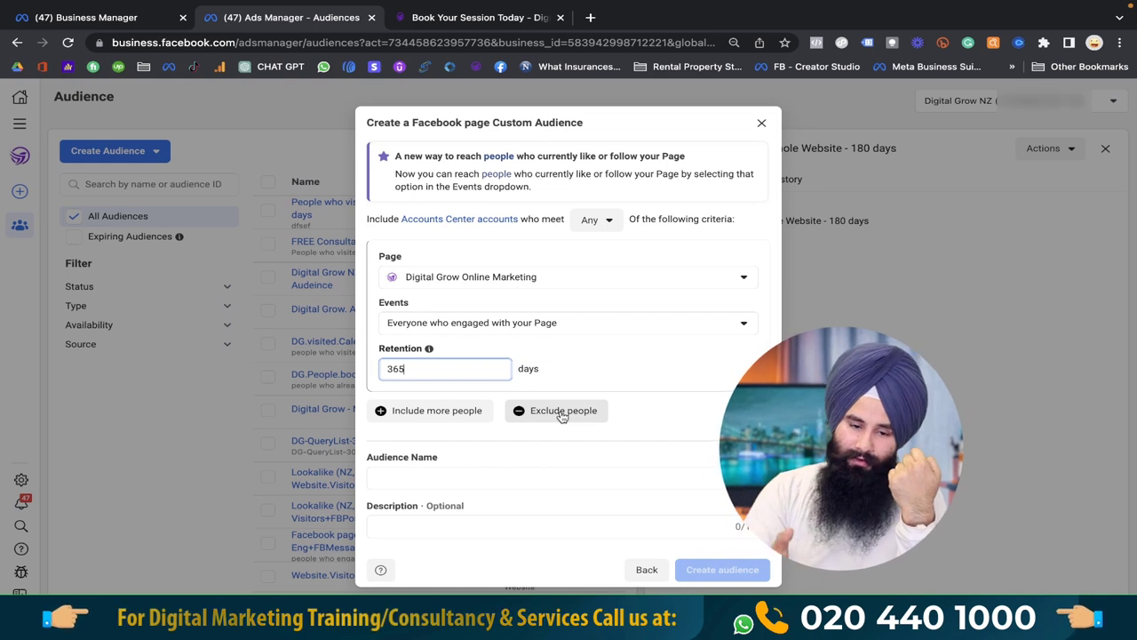
{"action": "left_click", "coordinate": [634, 424]}
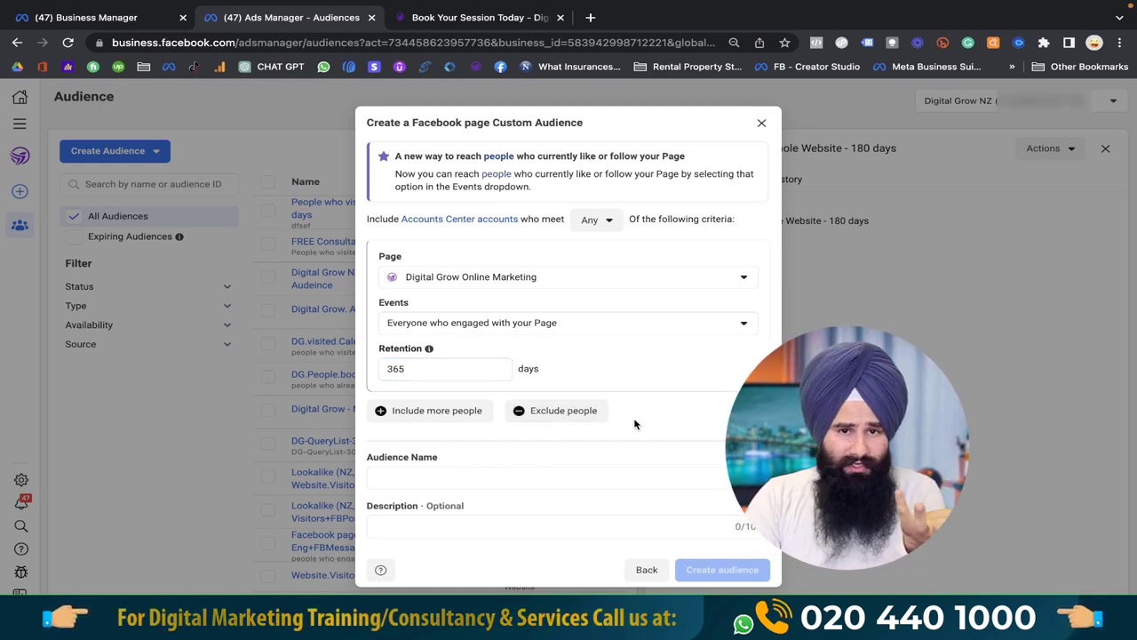
Step: Name the audience "Visitor on FB Page in last 365 Days", create it without a description and close its confirmation and details
{"action": "left_click", "coordinate": [508, 473]}
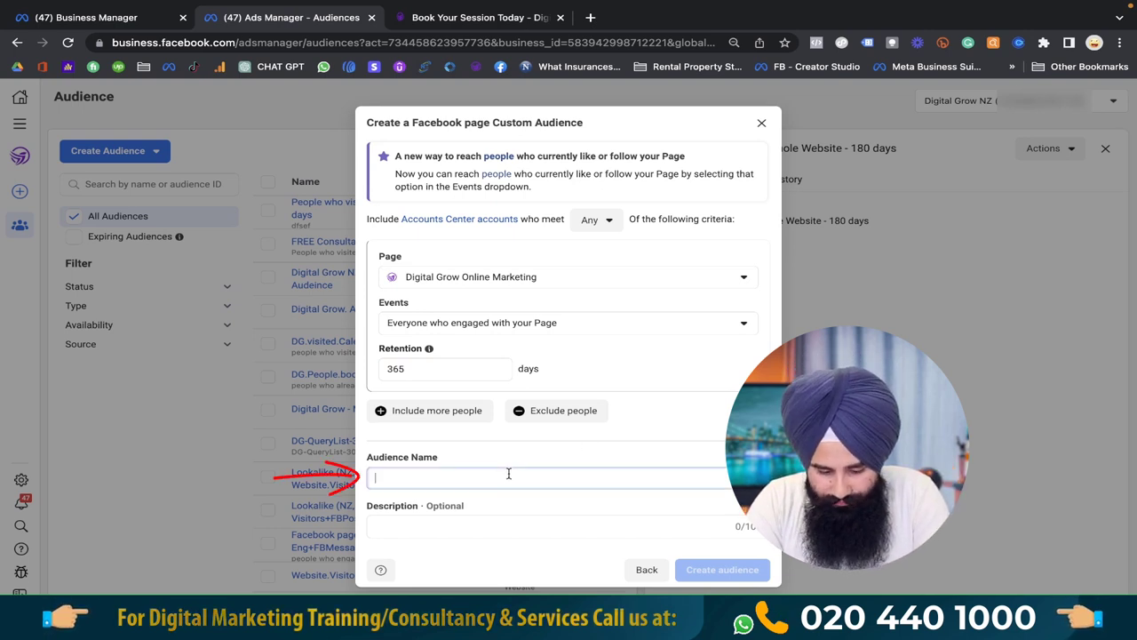
{"action": "type", "text": "Visitor on FB Page in last 365 Days"}
{"action": "left_click", "coordinate": [490, 528]}
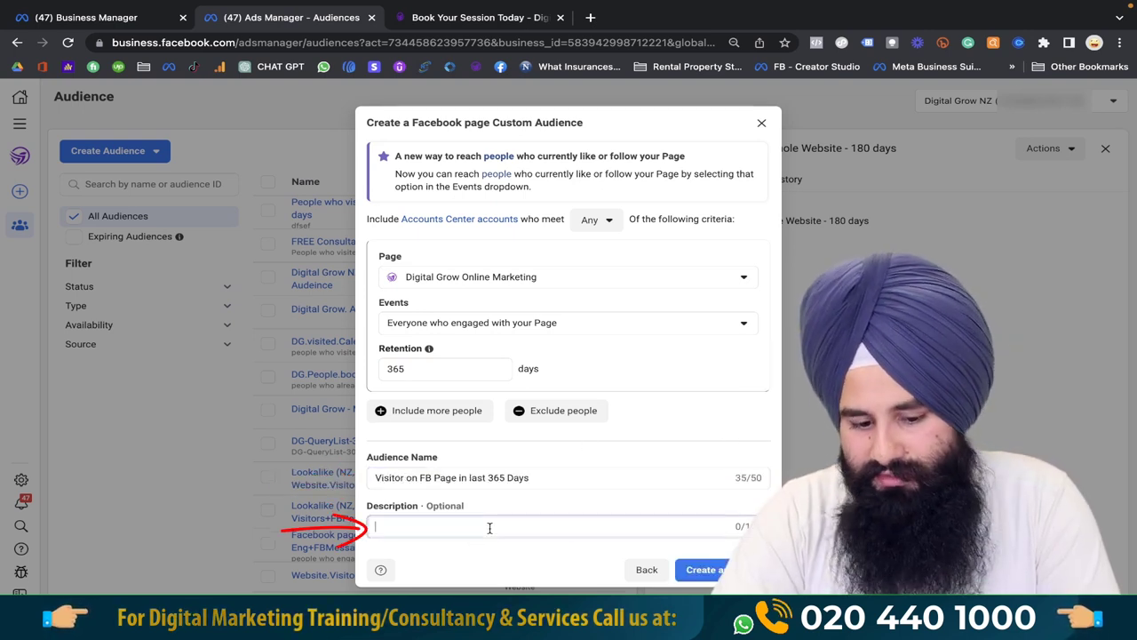
{"action": "left_click", "coordinate": [715, 570]}
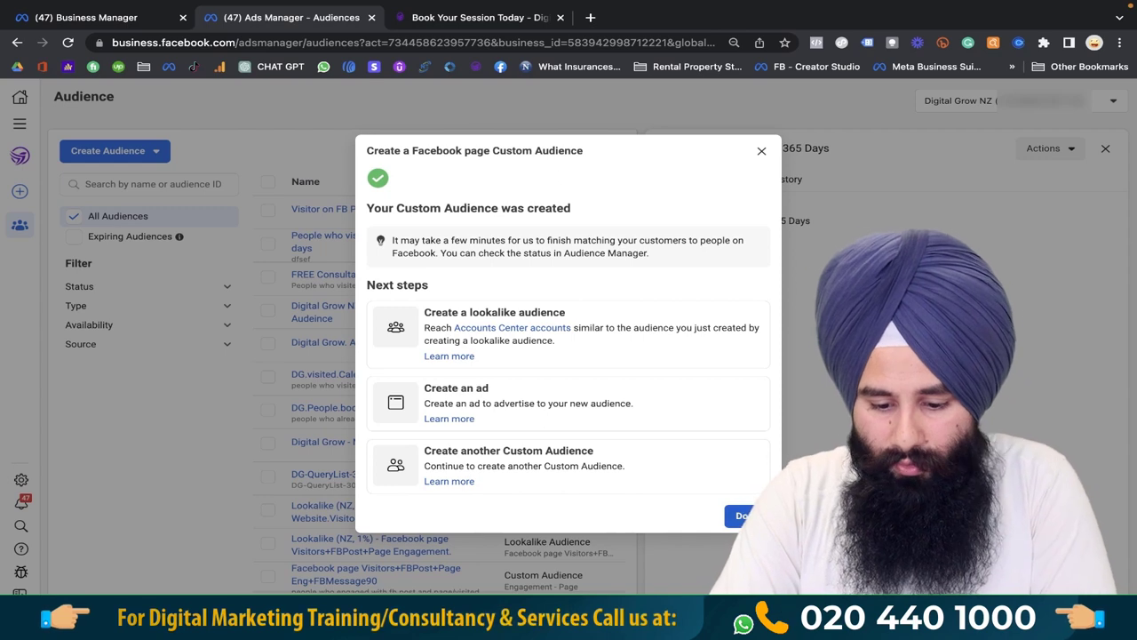
{"action": "left_click", "coordinate": [743, 515]}
{"action": "left_click", "coordinate": [1105, 149]}
Step: Start a new Custom Audience with Video as its Meta source, checking that source's description
{"action": "left_click", "coordinate": [108, 150]}
{"action": "left_click", "coordinate": [147, 185]}
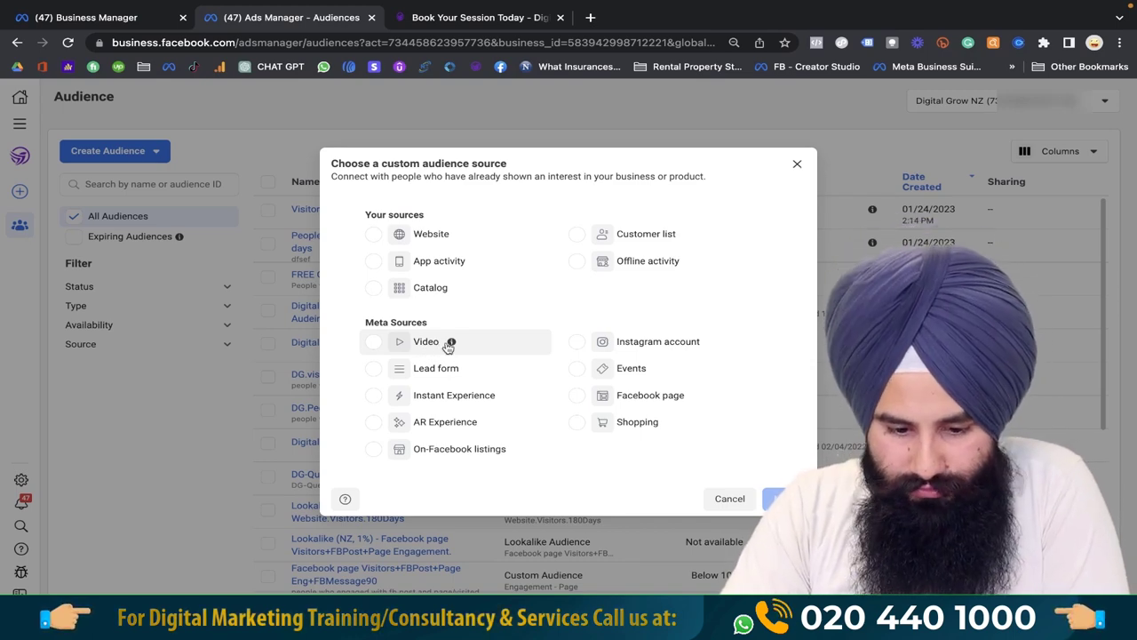
{"action": "mouse_move", "coordinate": [452, 343]}
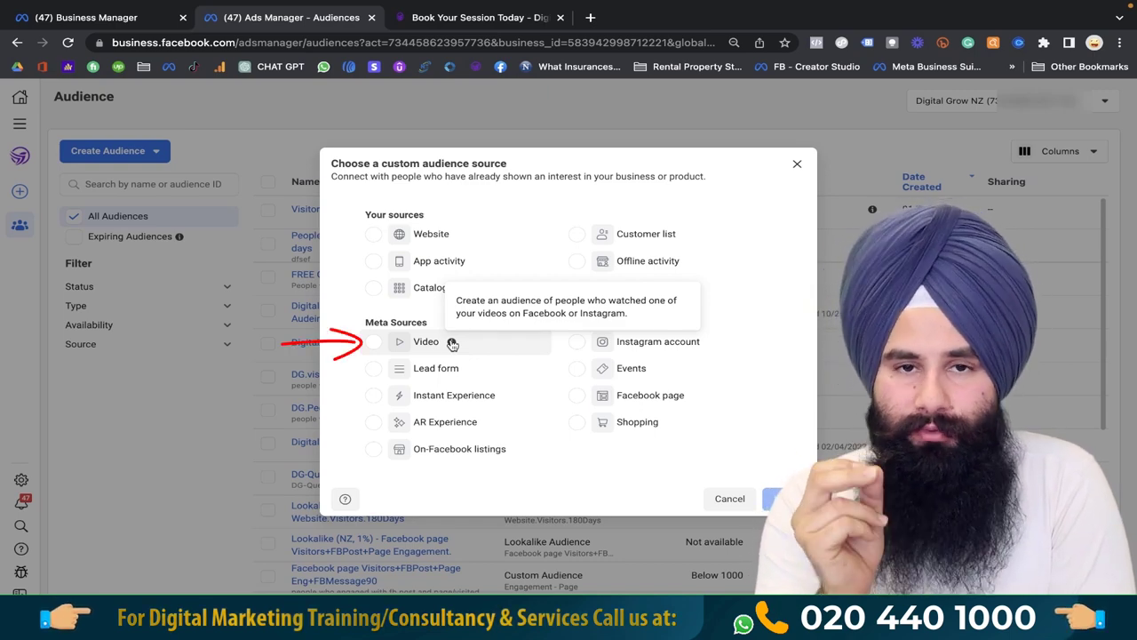
{"action": "left_click", "coordinate": [373, 341]}
{"action": "left_click", "coordinate": [780, 499]}
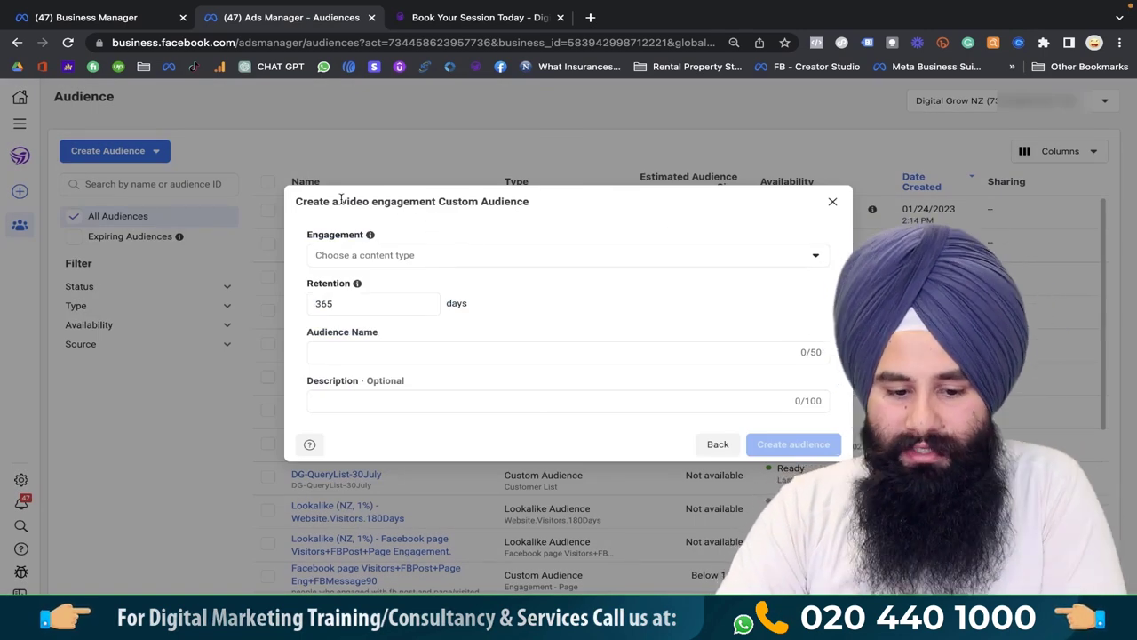
Step: Set the video audience's engagement to People who viewed at least 10 seconds of your video
{"action": "left_click_drag", "start_coordinate": [338, 199], "coordinate": [524, 203]}
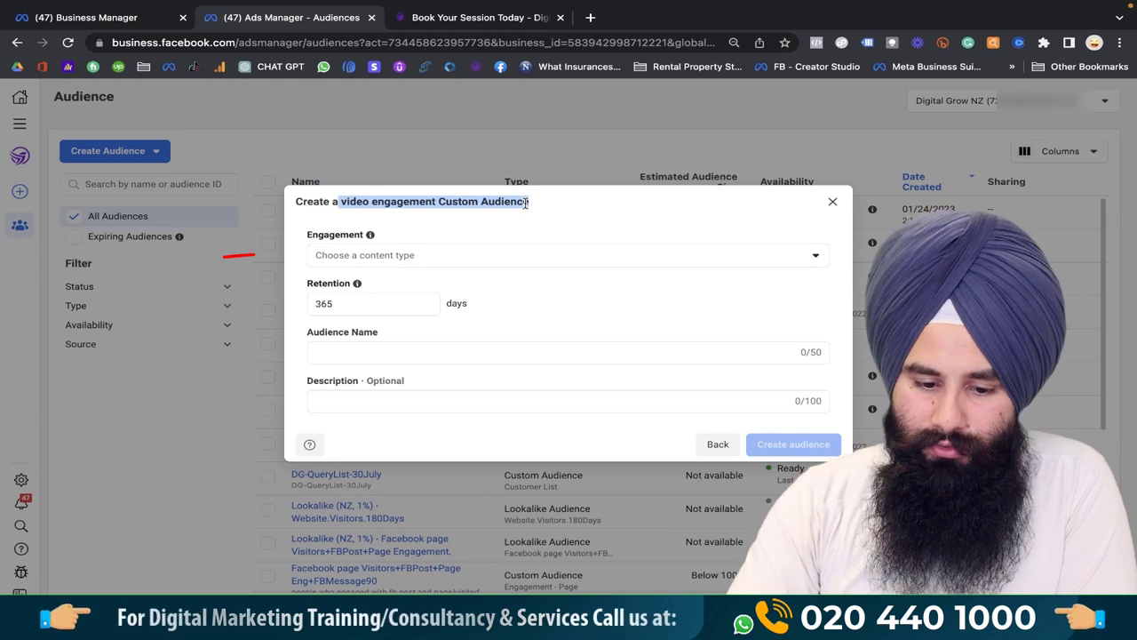
{"action": "left_click", "coordinate": [355, 256]}
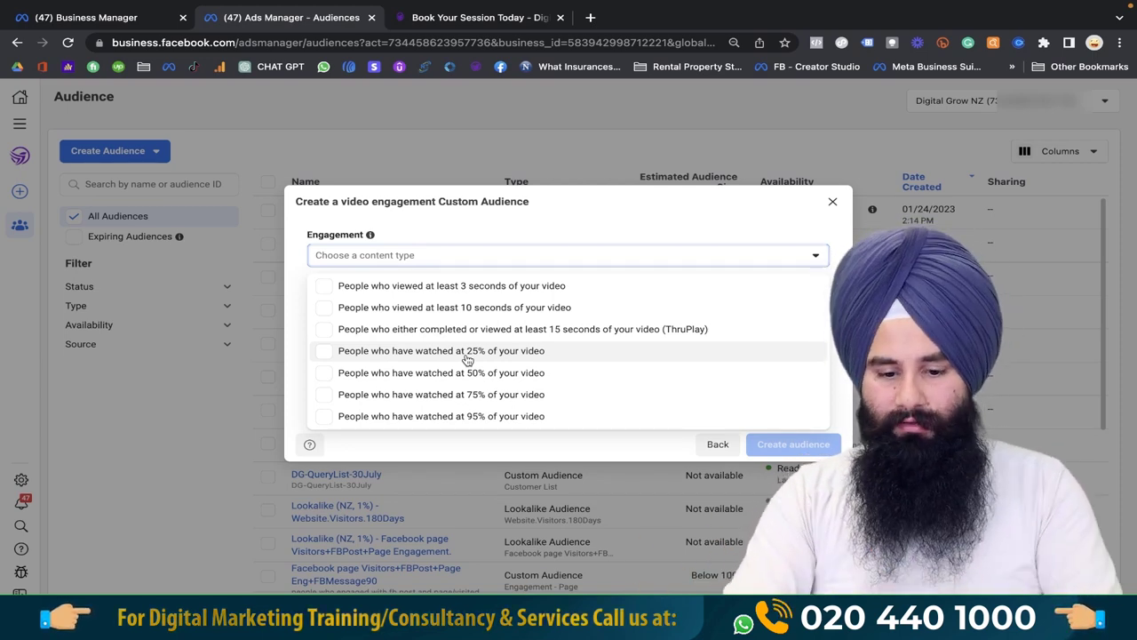
{"action": "left_click", "coordinate": [488, 307]}
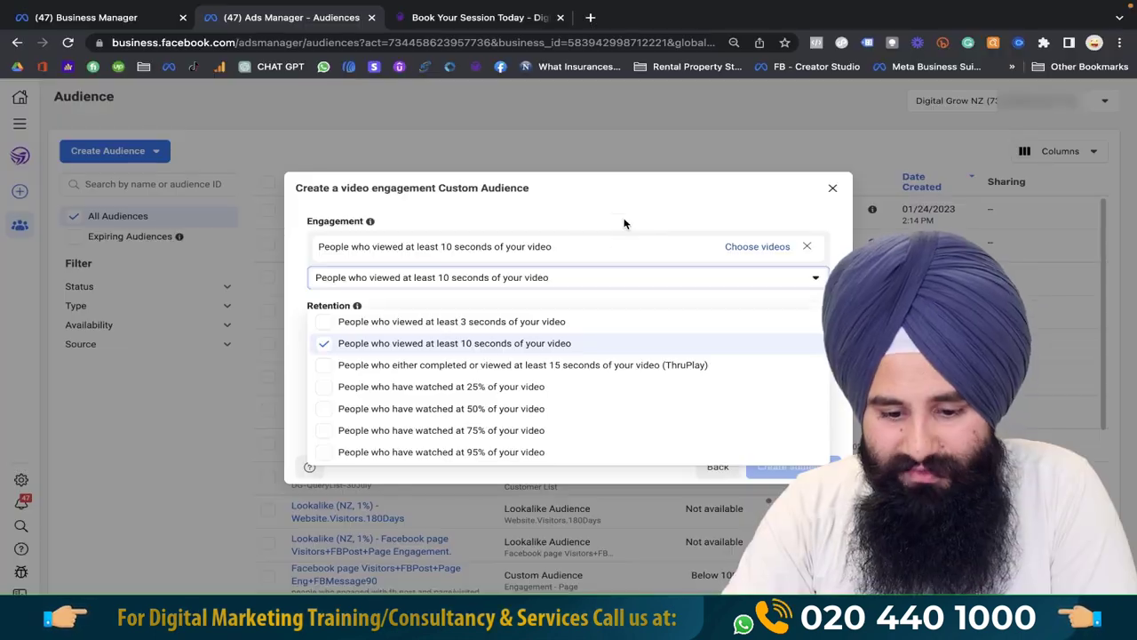
{"action": "left_click", "coordinate": [625, 223]}
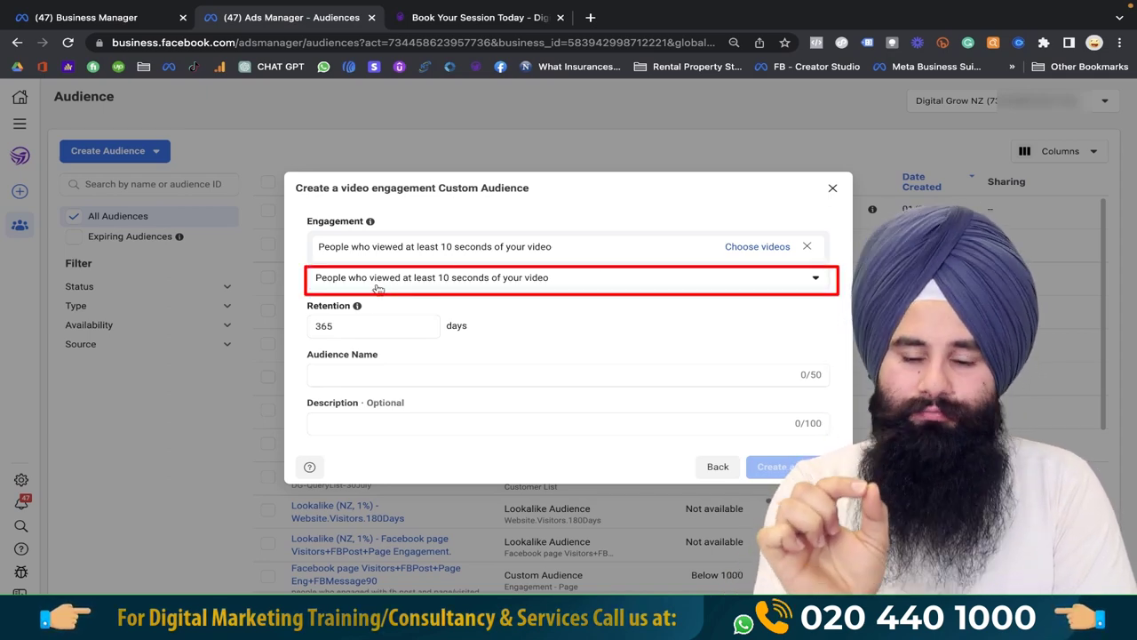
{"action": "left_click", "coordinate": [426, 279]}
{"action": "left_click", "coordinate": [426, 279]}
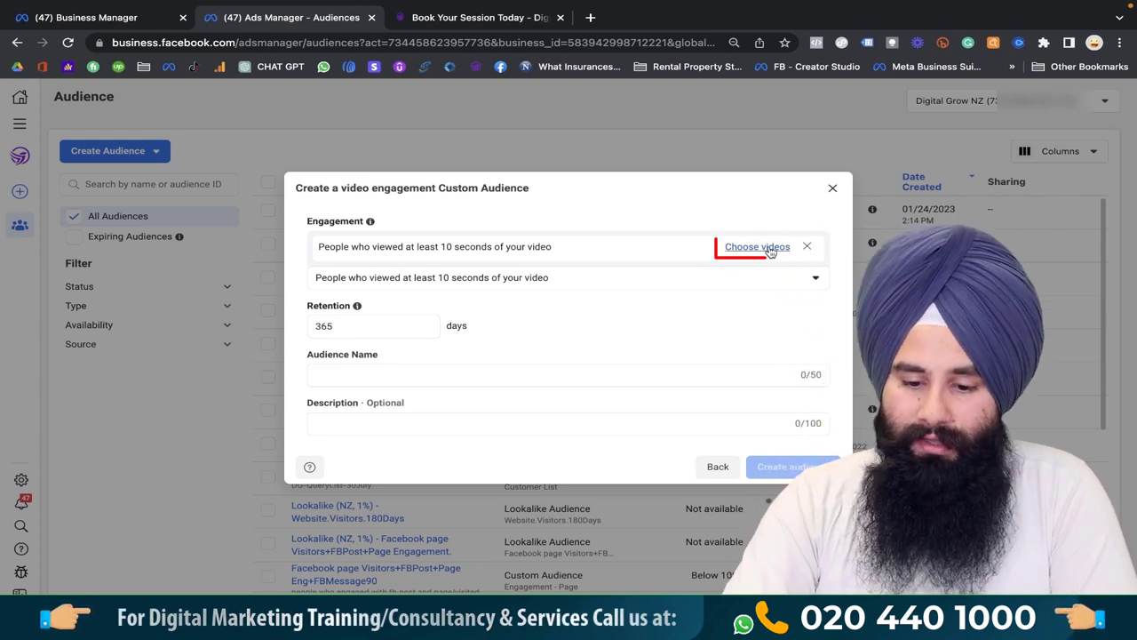
Step: Open the video selection with Facebook page as the source and switch the page to Digital Grow Online Marketing
{"action": "left_click", "coordinate": [759, 251]}
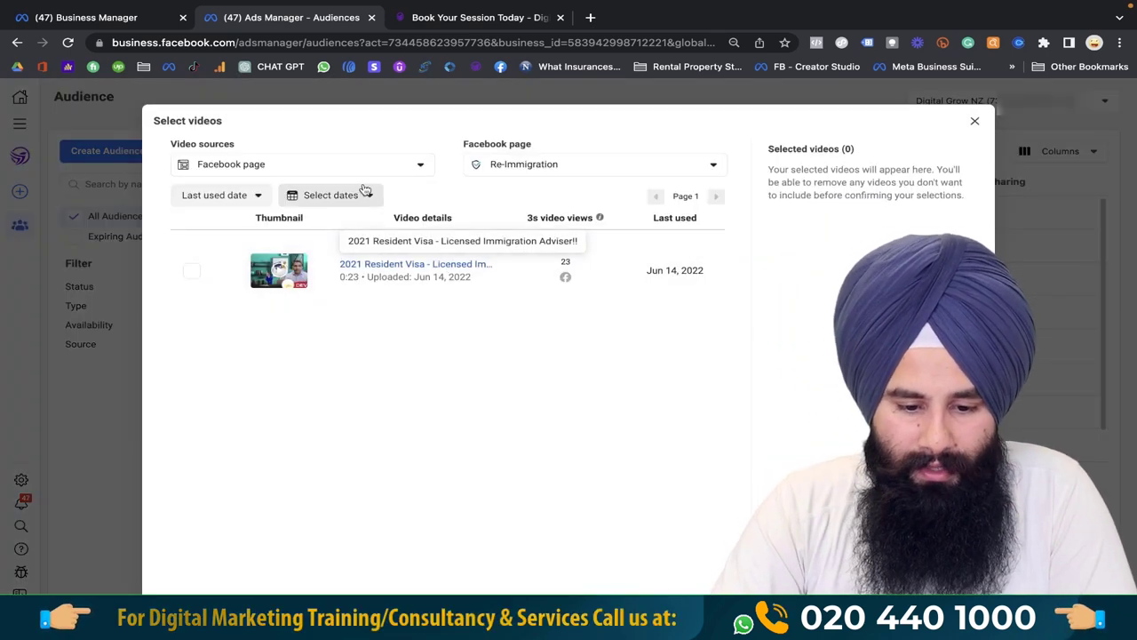
{"action": "left_click", "coordinate": [388, 171]}
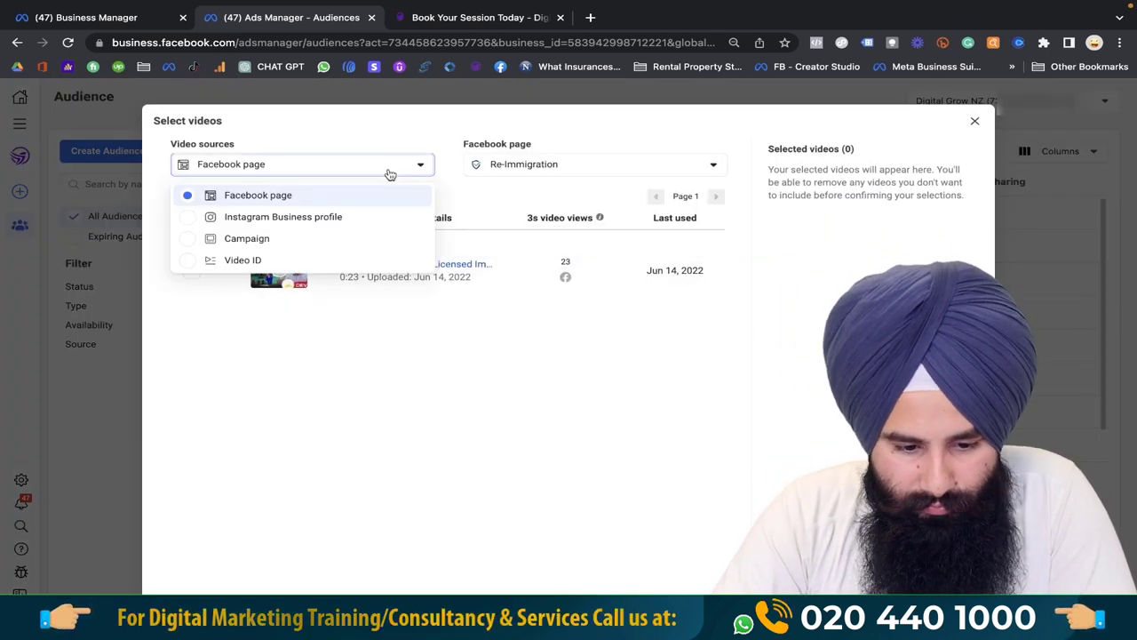
{"action": "left_click", "coordinate": [506, 173]}
{"action": "scroll", "coordinate": [539, 274], "scroll_direction": "down", "scroll_amount": 2}
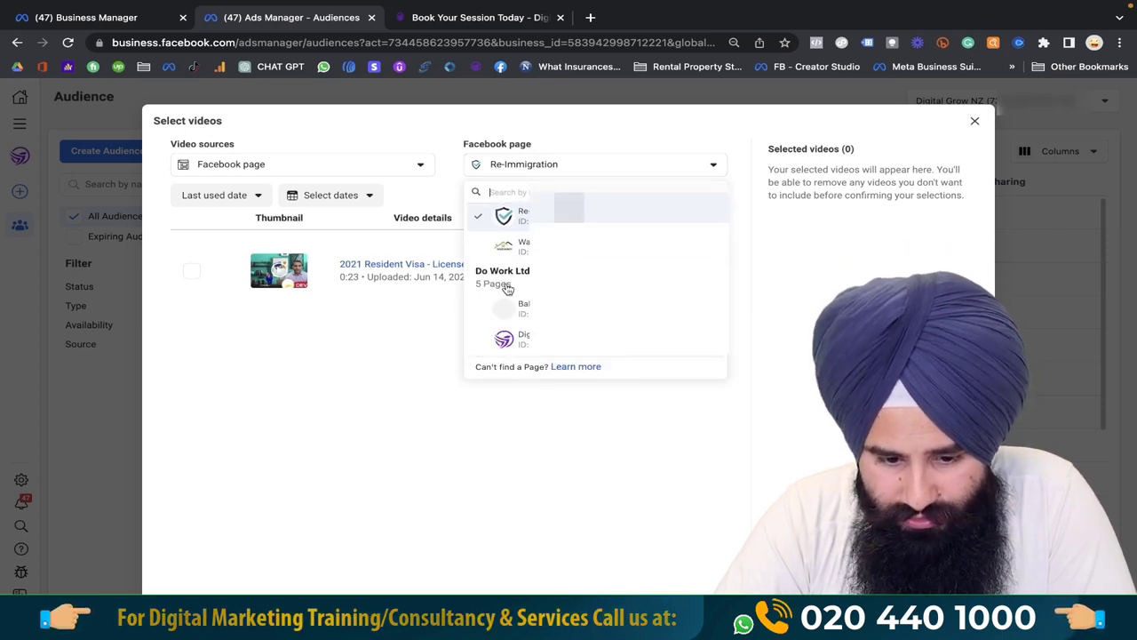
{"action": "left_click", "coordinate": [511, 337]}
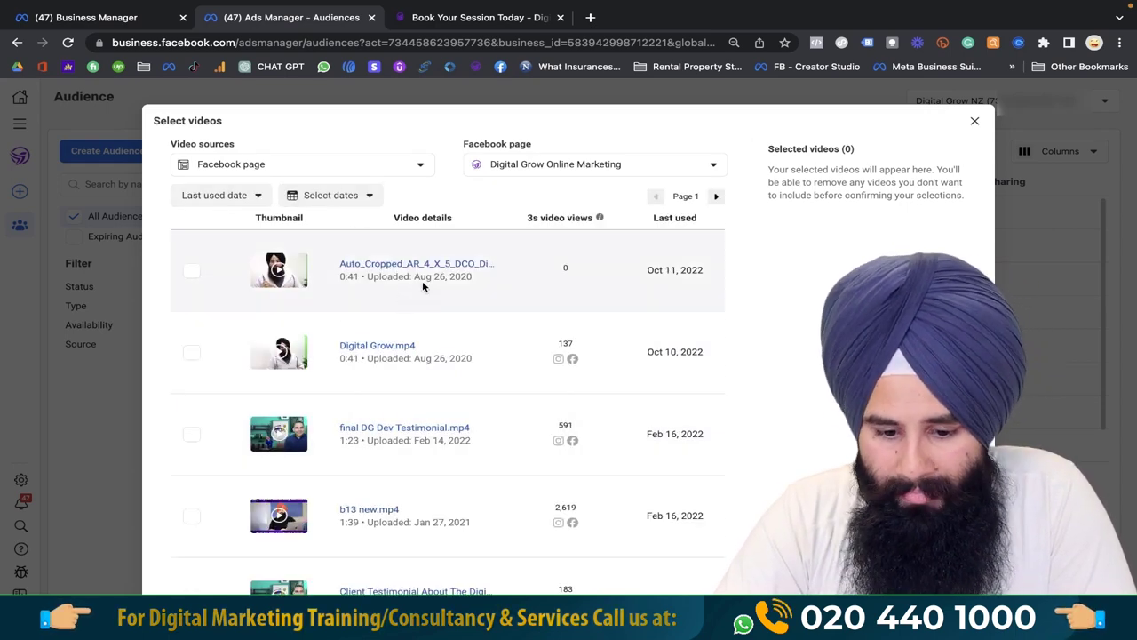
Step: Select Digital Grow.mp4, final DG Dev Testimonial.mp4, b13 new.mp4, the Client Testimonial video and the Are You Real Estate Agents video, and confirm the selection
{"action": "scroll", "coordinate": [431, 347], "scroll_direction": "down", "scroll_amount": 1}
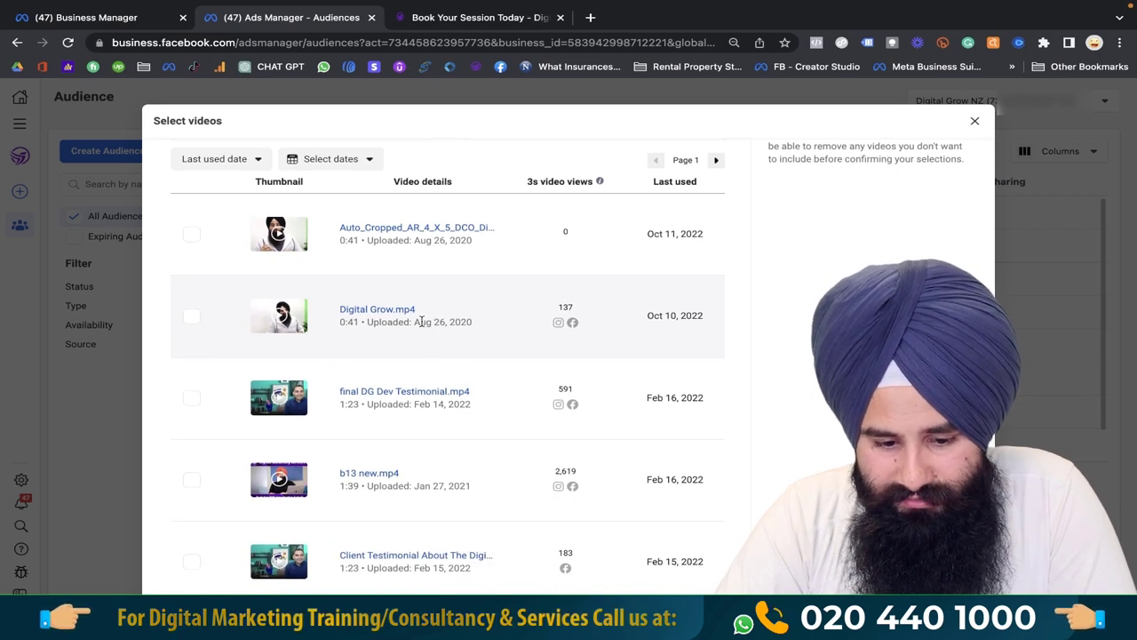
{"action": "left_click", "coordinate": [192, 318]}
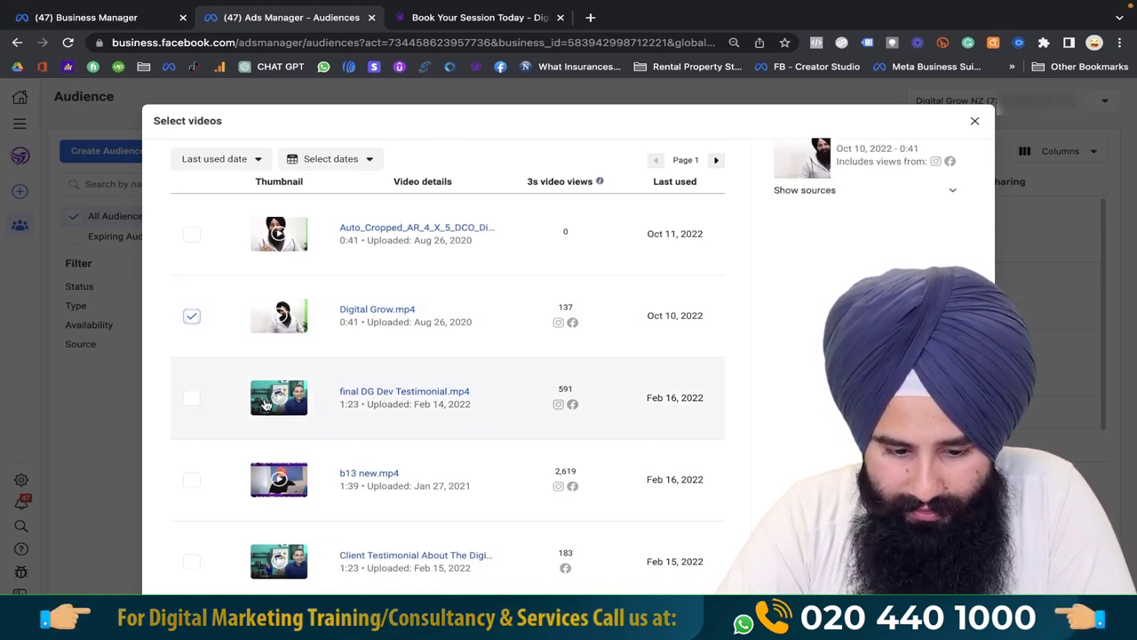
{"action": "left_click", "coordinate": [200, 399]}
{"action": "scroll", "coordinate": [197, 462], "scroll_direction": "down", "scroll_amount": 2}
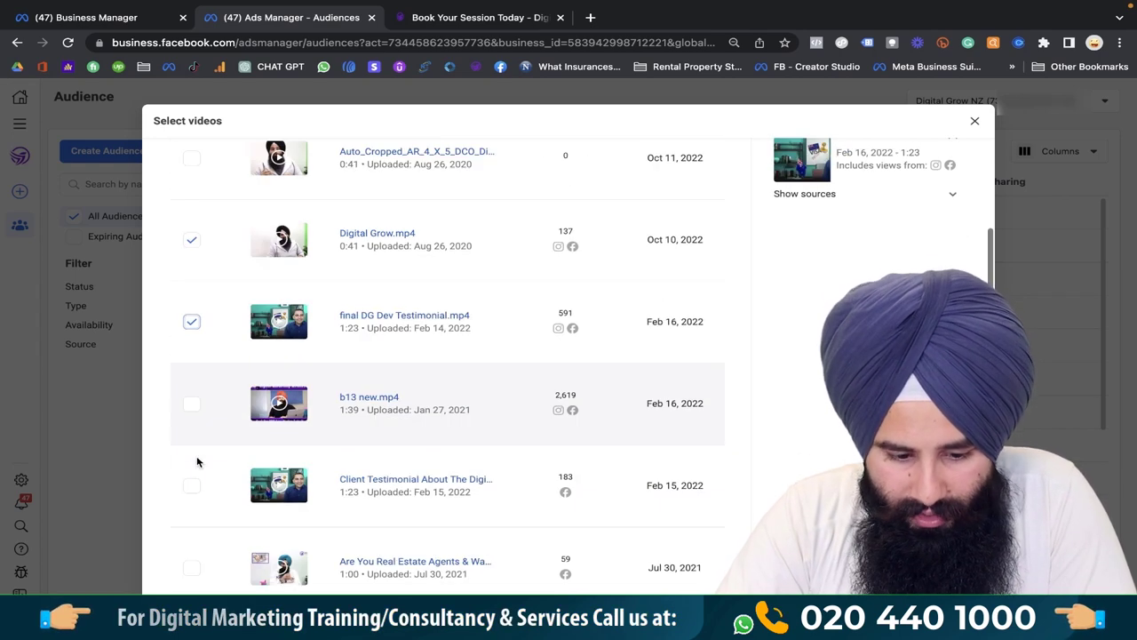
{"action": "left_click", "coordinate": [196, 409]}
{"action": "left_click", "coordinate": [194, 487]}
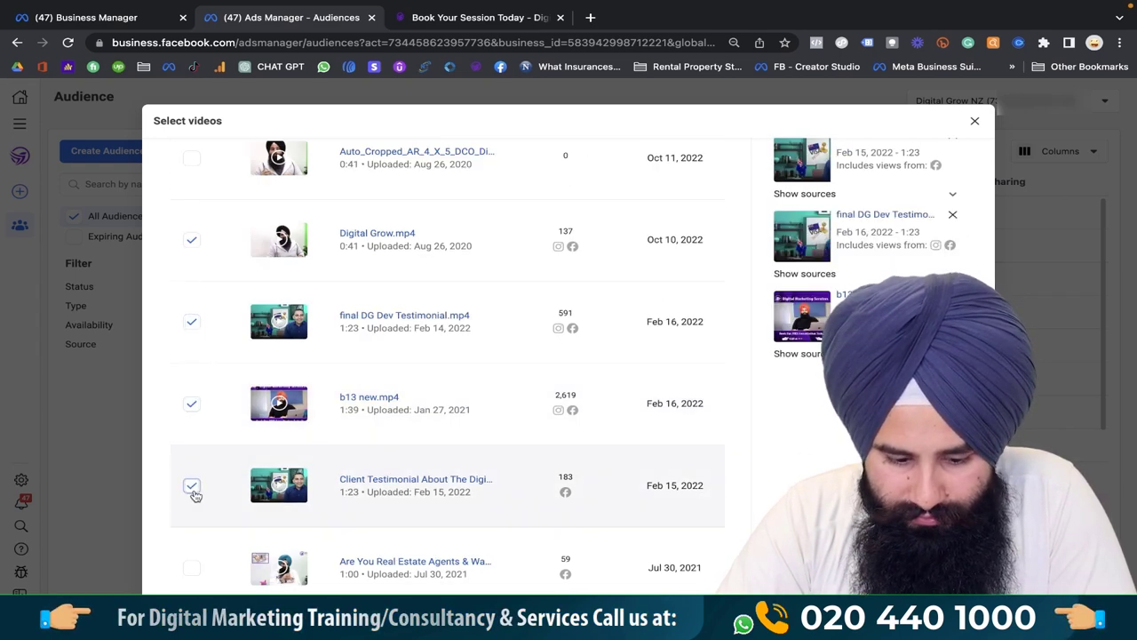
{"action": "scroll", "coordinate": [194, 489], "scroll_direction": "down", "scroll_amount": 1}
{"action": "left_click", "coordinate": [192, 561]}
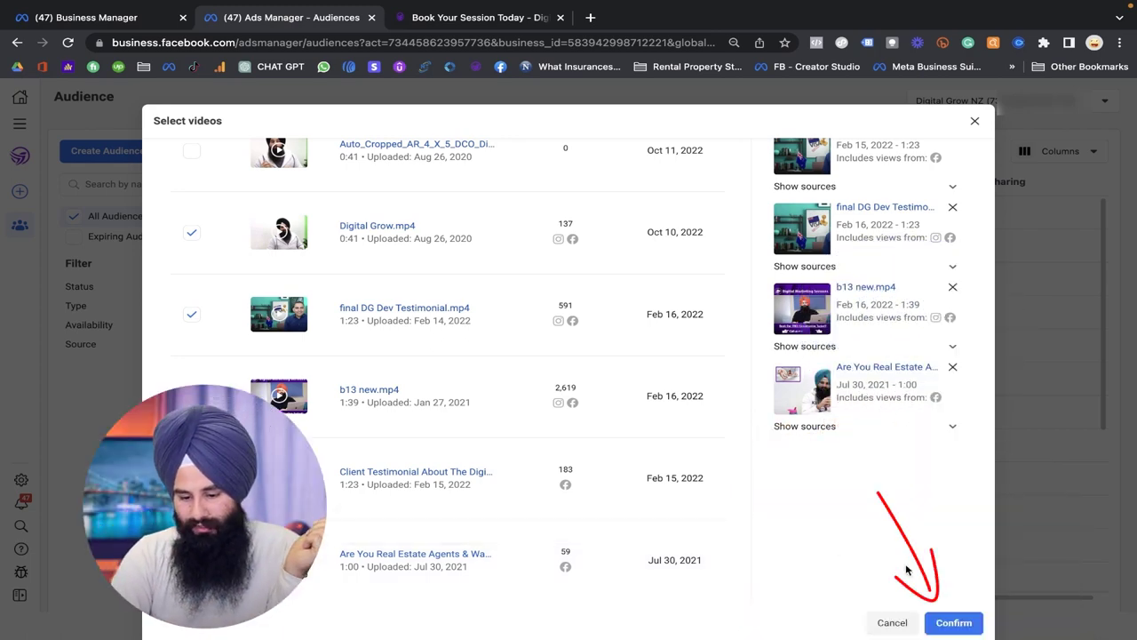
{"action": "left_click", "coordinate": [960, 627]}
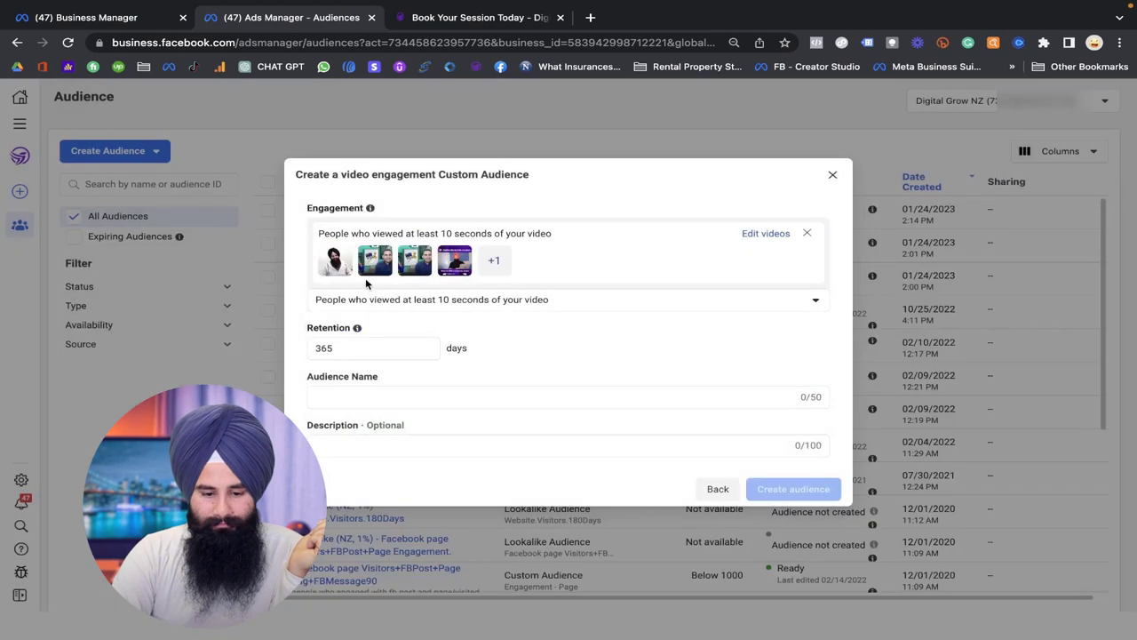
Step: Name the video audience Video Engagement for at least 10 sec, correcting the misspelled words
{"action": "left_click", "coordinate": [391, 397]}
{"action": "type", "text": "Vi"}
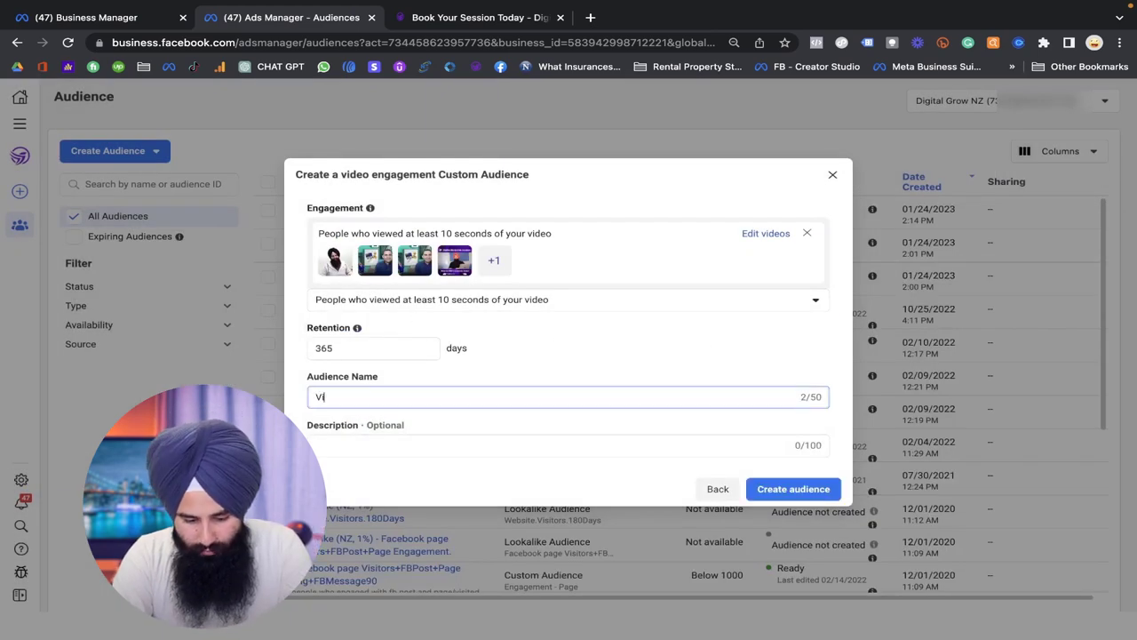
{"action": "type", "text": "deo Engament ffor at least 10 sec"}
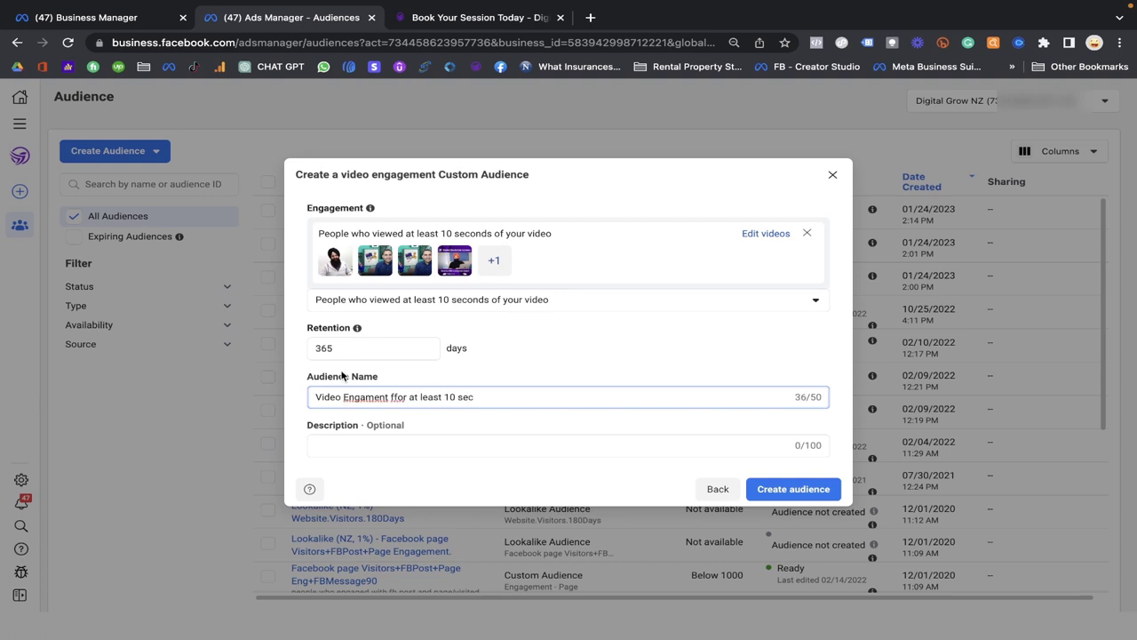
{"action": "right_click", "coordinate": [360, 396]}
{"action": "left_click", "coordinate": [373, 350]}
{"action": "right_click", "coordinate": [411, 397]}
{"action": "left_click", "coordinate": [482, 354]}
Step: Add the description People who, create the video engagement audience and return to the audience list
{"action": "left_click", "coordinate": [418, 445]}
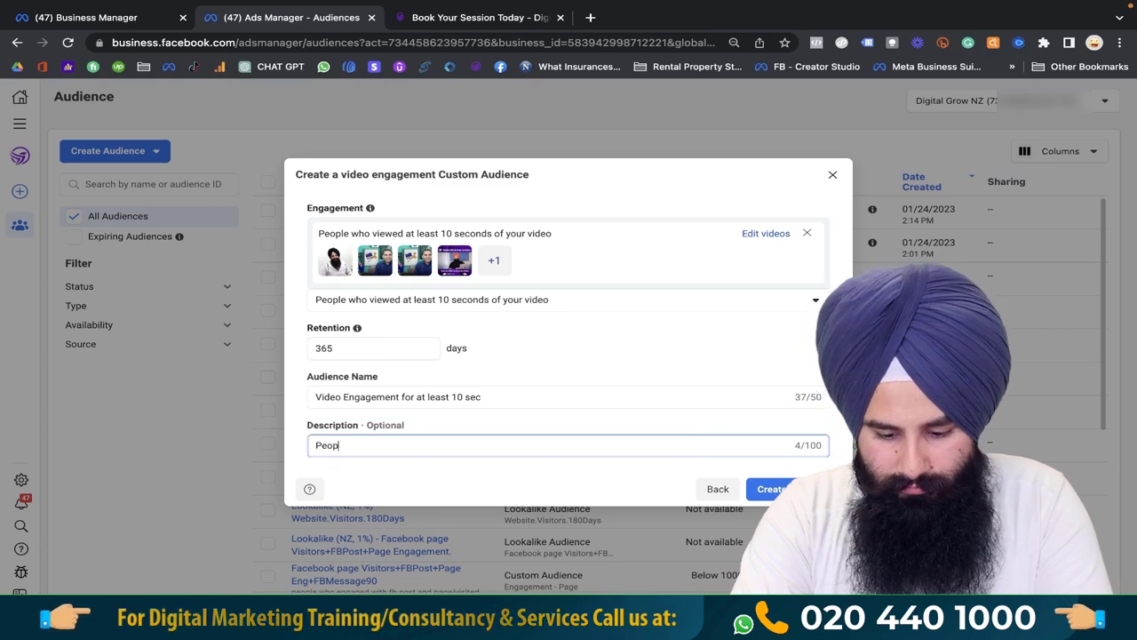
{"action": "type", "text": "People who"}
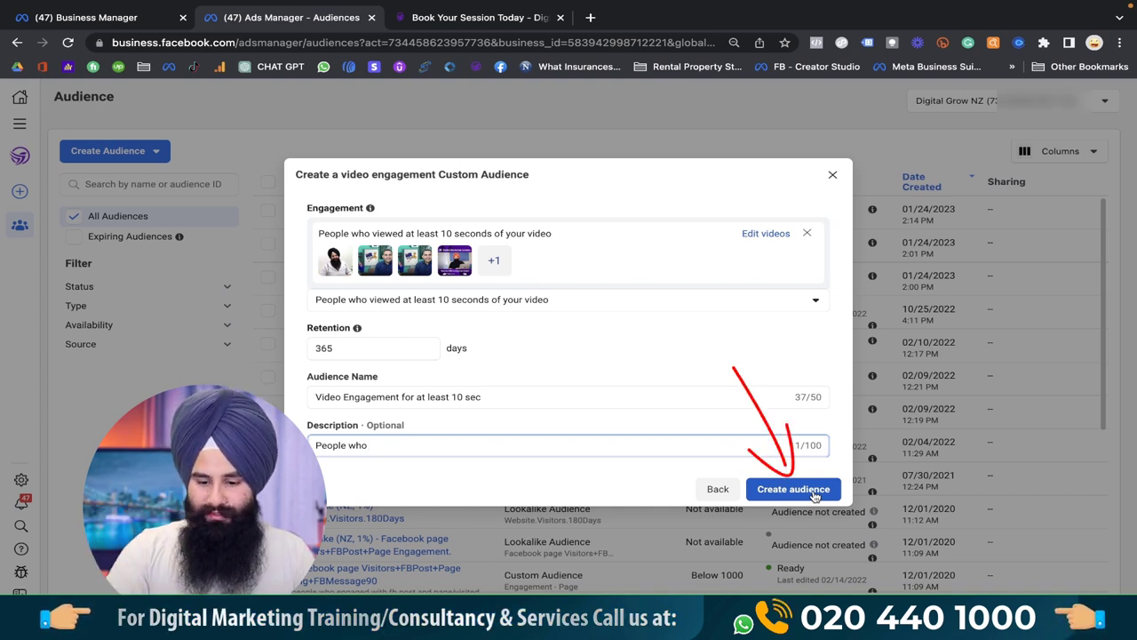
{"action": "left_click", "coordinate": [815, 496]}
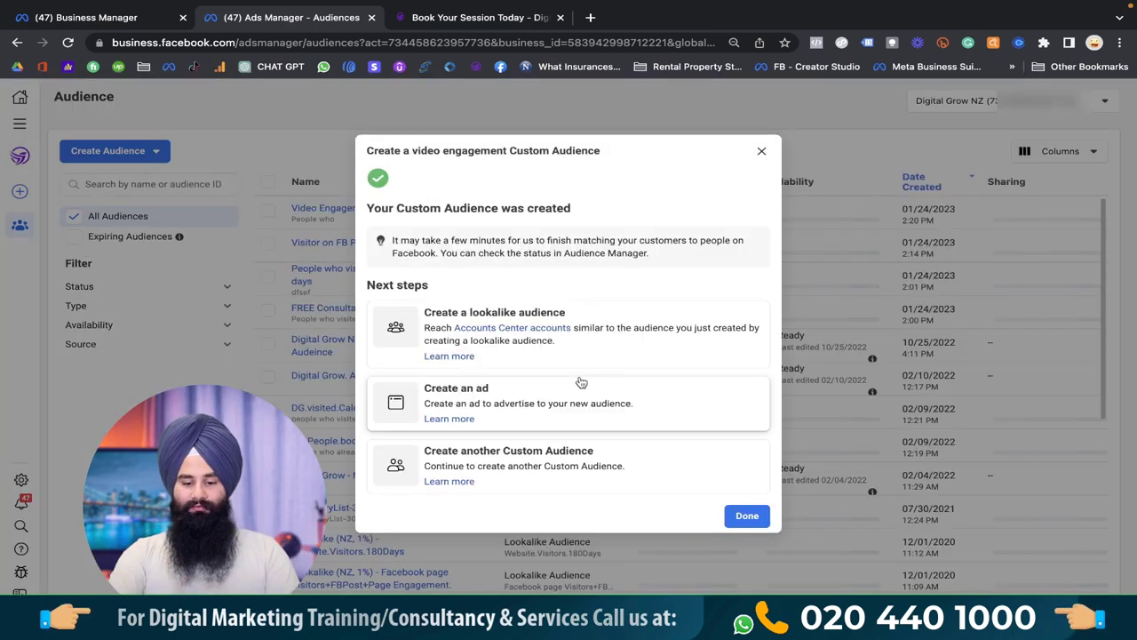
{"action": "left_click", "coordinate": [762, 151]}
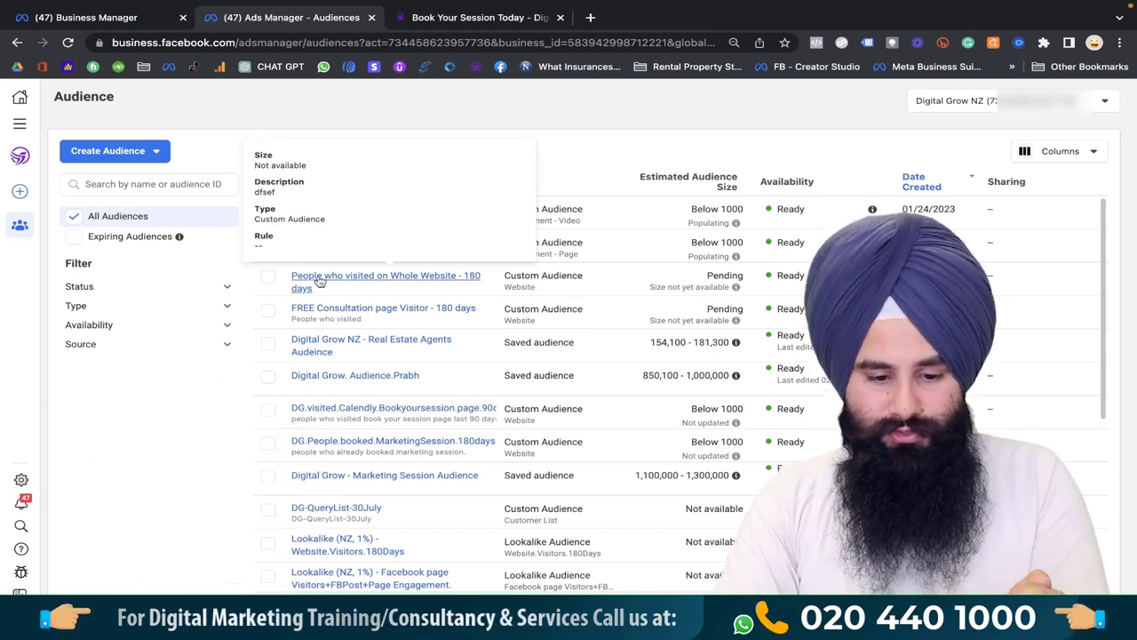
{"action": "left_click", "coordinate": [156, 151]}
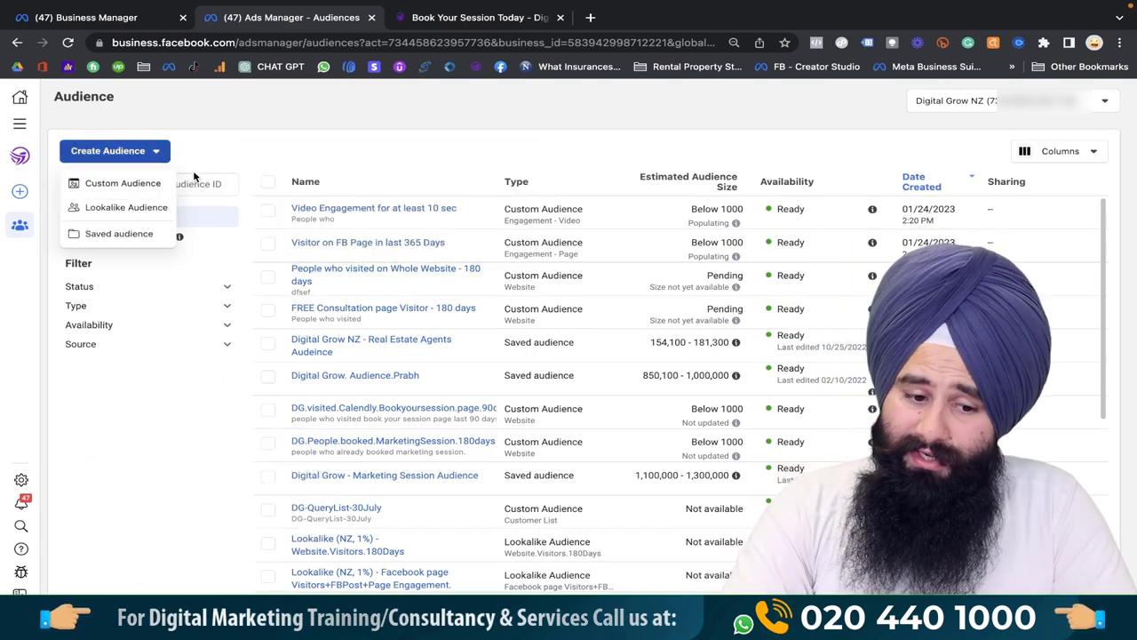
{"action": "left_click", "coordinate": [125, 183]}
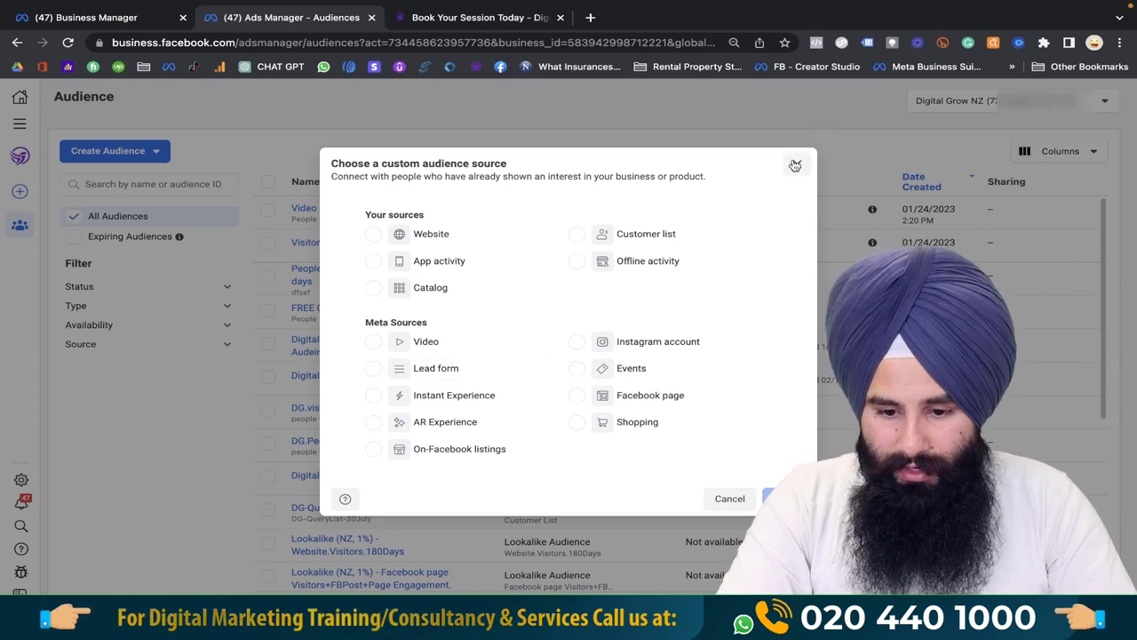
{"action": "left_click", "coordinate": [798, 164]}
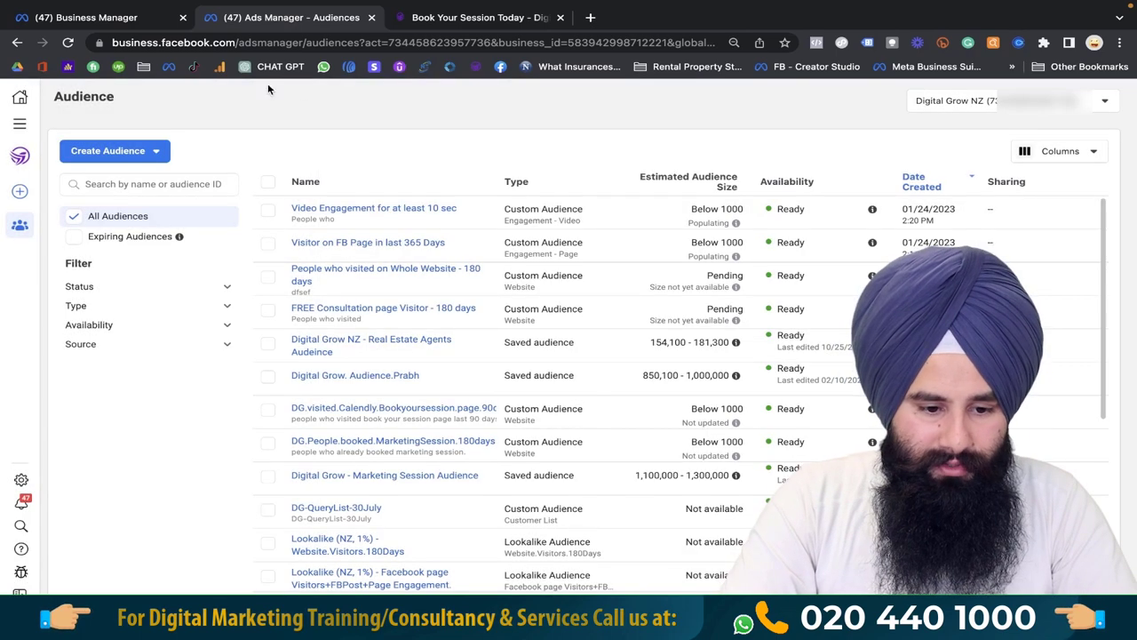
Step: Go to the Ads Manager campaign list and start a new campaign with the Leads objective
{"action": "left_click", "coordinate": [20, 125]}
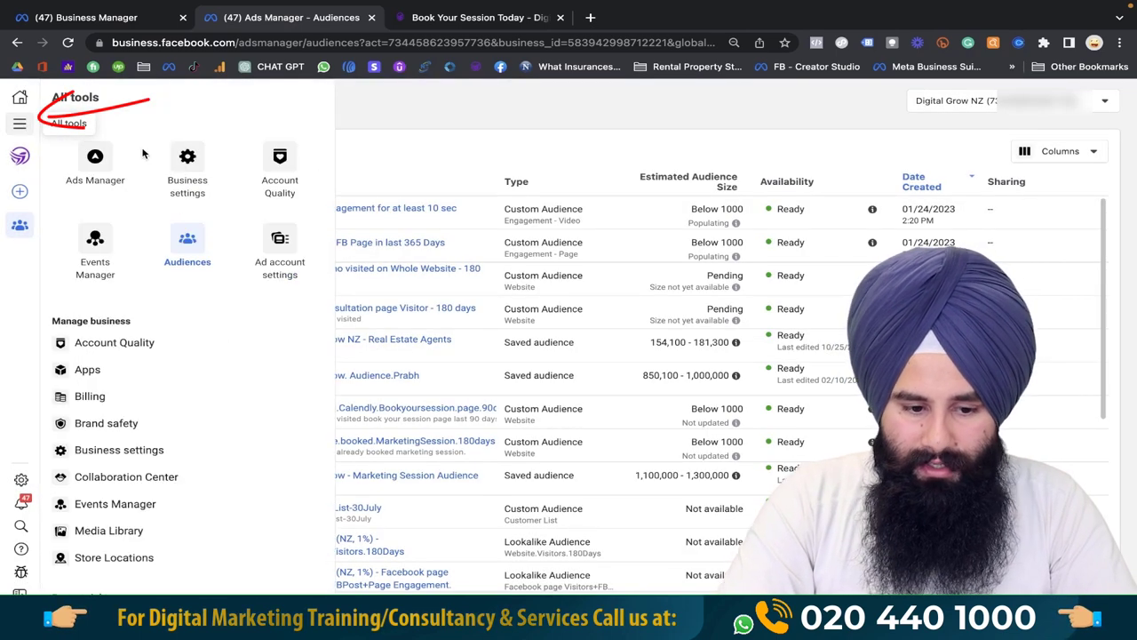
{"action": "left_click", "coordinate": [96, 167]}
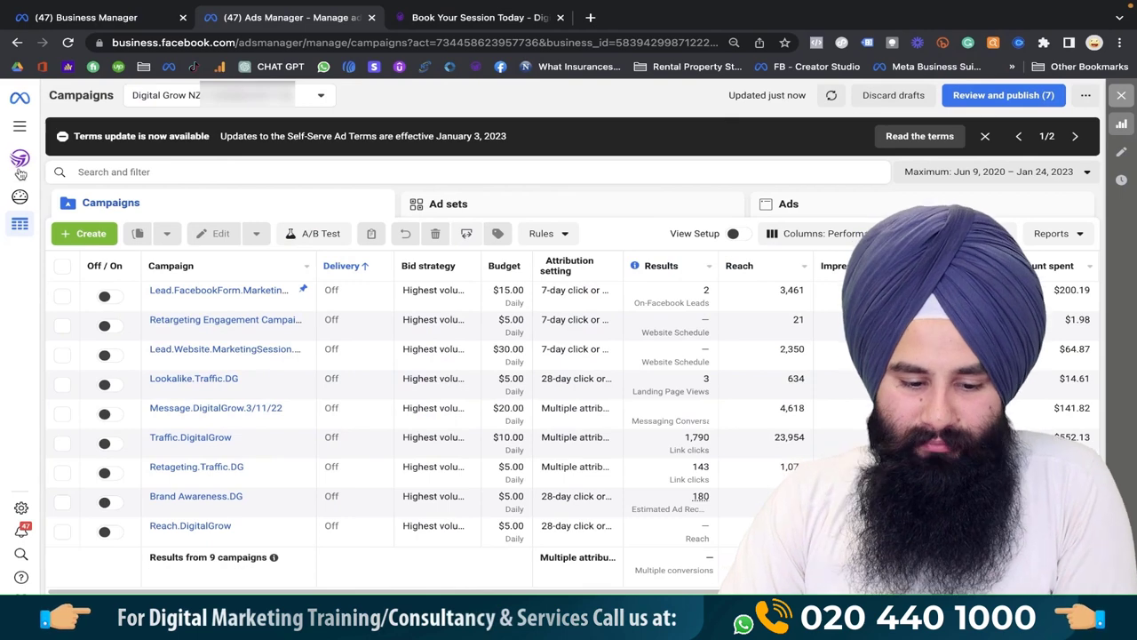
{"action": "left_click", "coordinate": [107, 236]}
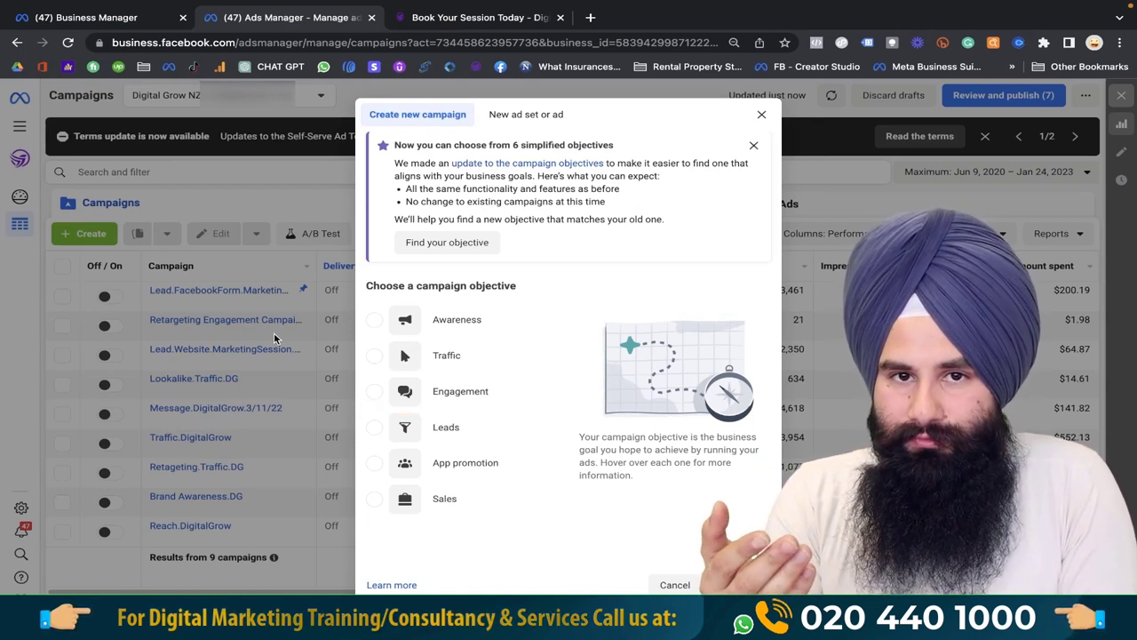
{"action": "mouse_move", "coordinate": [376, 393]}
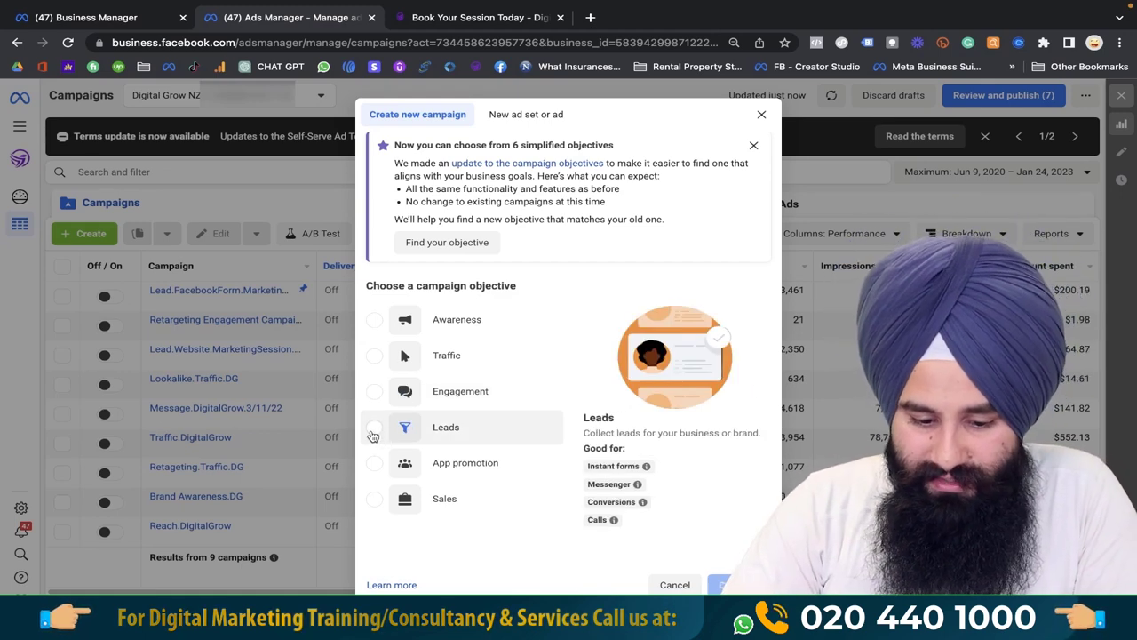
{"action": "left_click", "coordinate": [373, 435]}
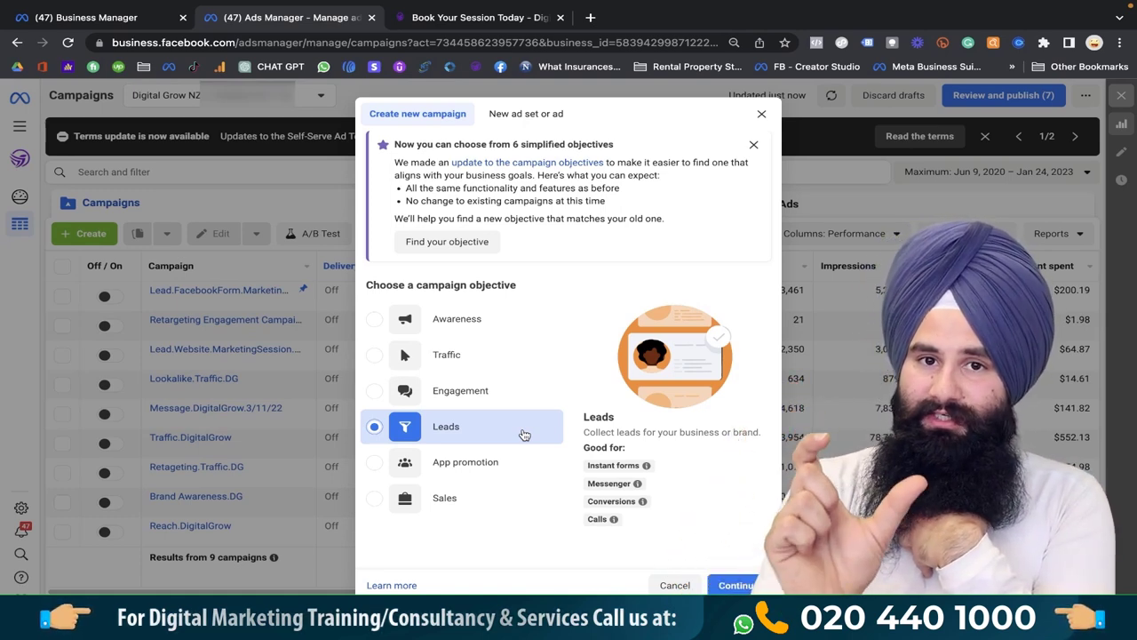
Step: Check the web address of the Book Your Session landing page and return to the campaign setup
{"action": "left_click", "coordinate": [504, 11]}
{"action": "left_click", "coordinate": [376, 42]}
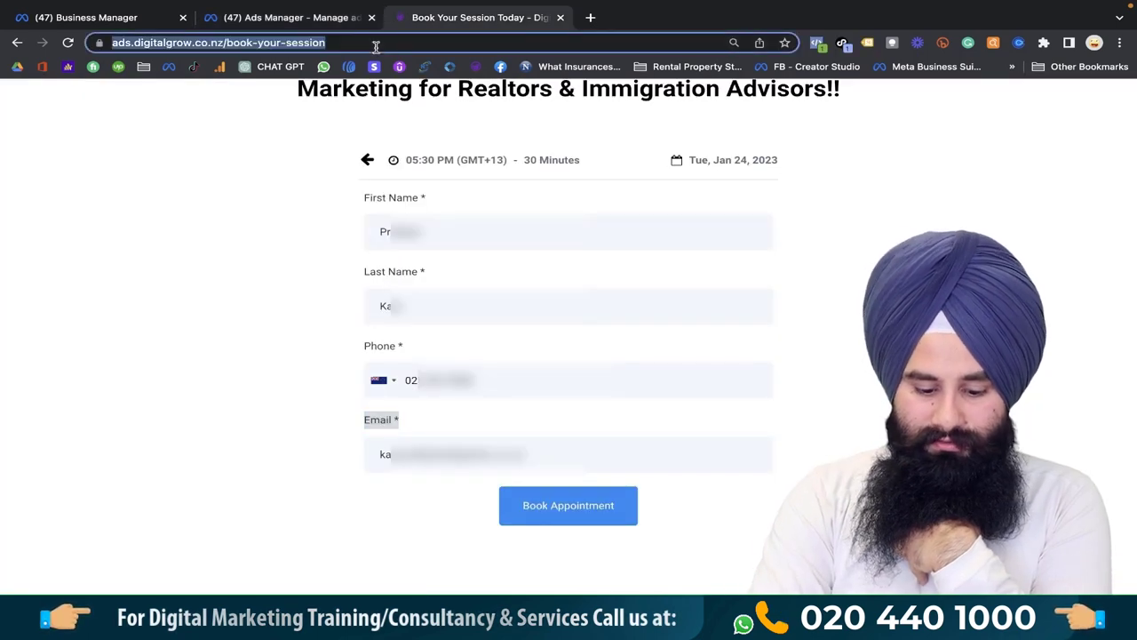
{"action": "left_click", "coordinate": [342, 17]}
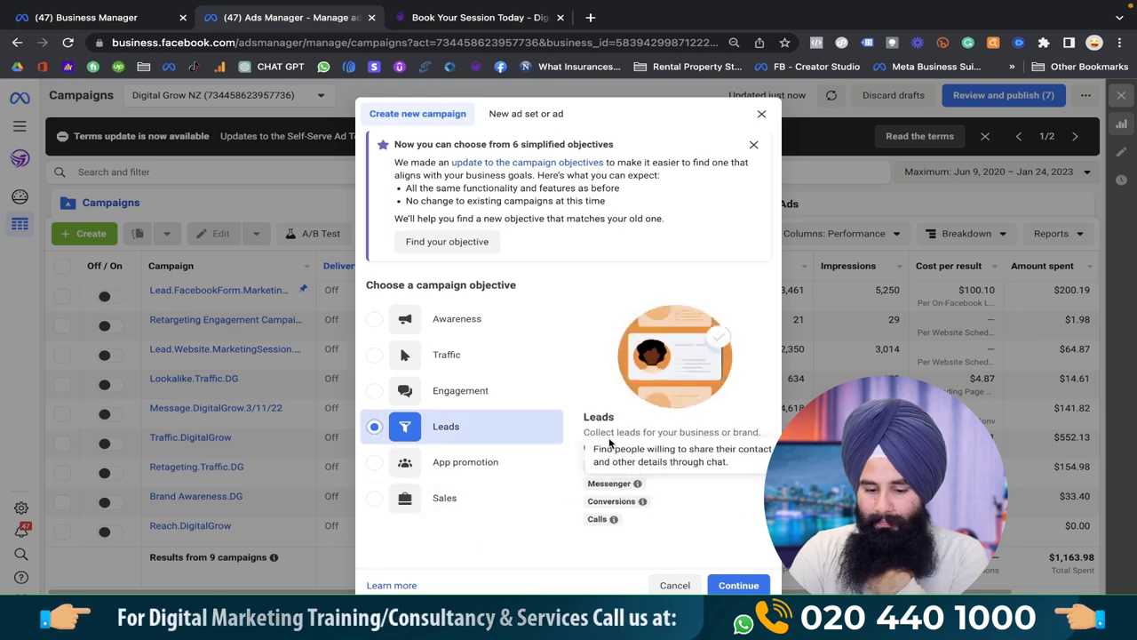
Step: Create the Leads campaign draft and set the conversion location of New Leads Ad Set to Website
{"action": "left_click", "coordinate": [739, 585]}
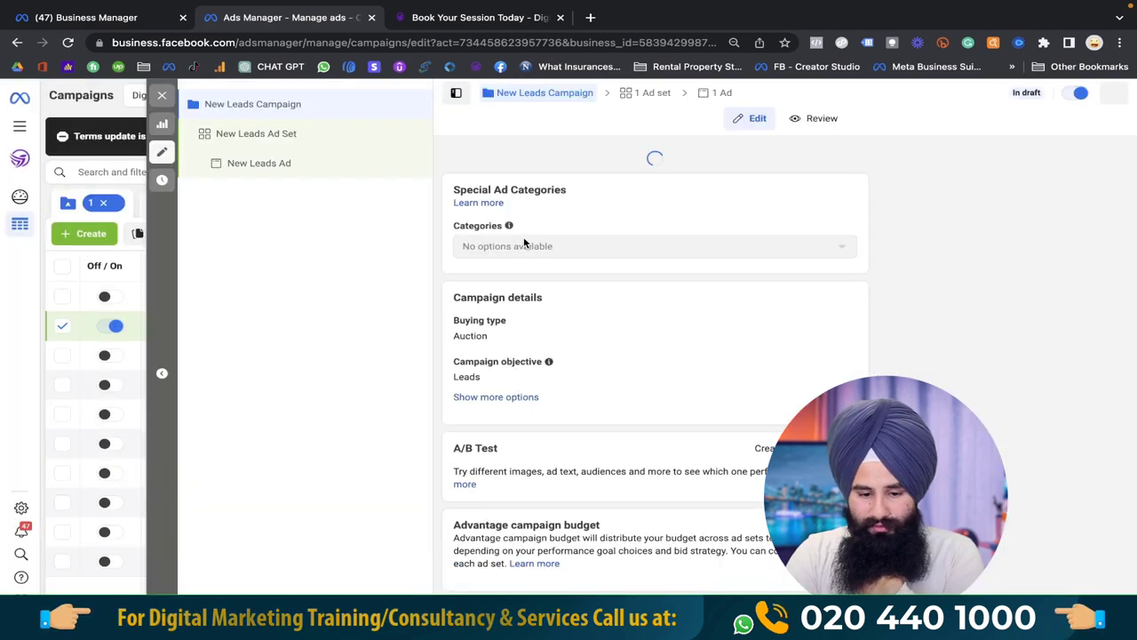
{"action": "scroll", "coordinate": [635, 431], "scroll_direction": "down", "scroll_amount": 1}
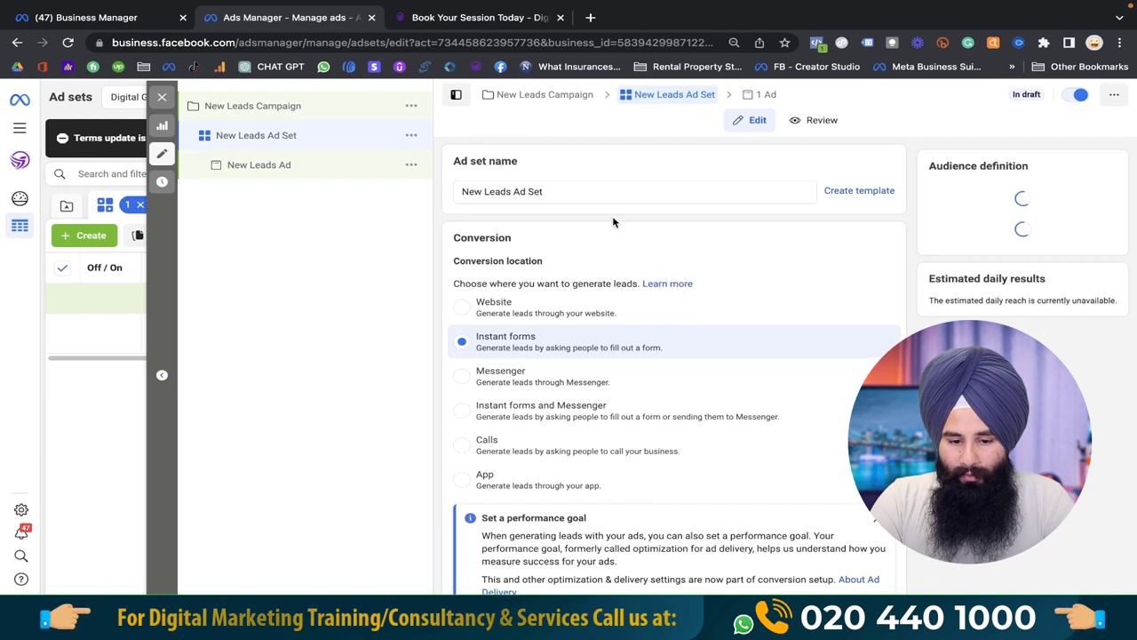
{"action": "left_click_drag", "start_coordinate": [551, 190], "coordinate": [451, 191]}
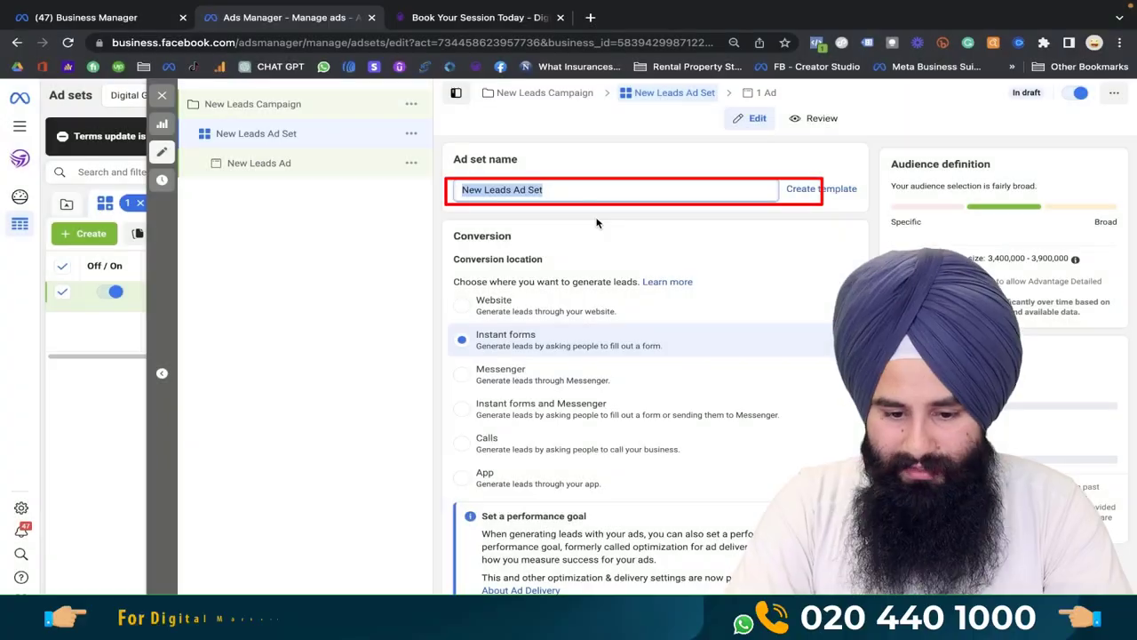
{"action": "left_click", "coordinate": [502, 343]}
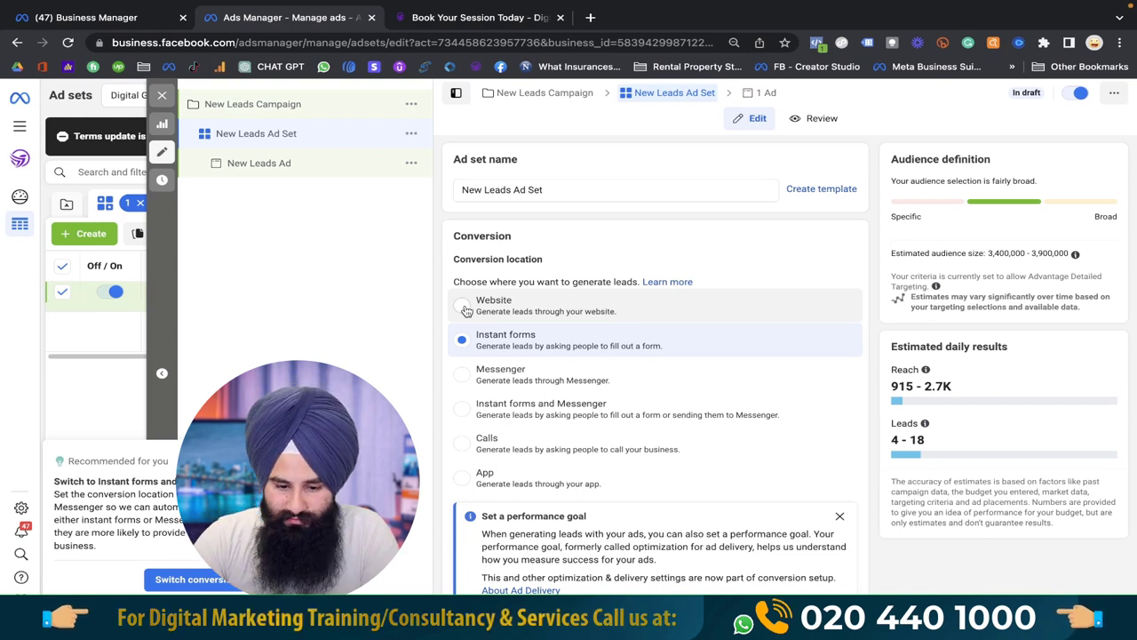
{"action": "left_click", "coordinate": [513, 316]}
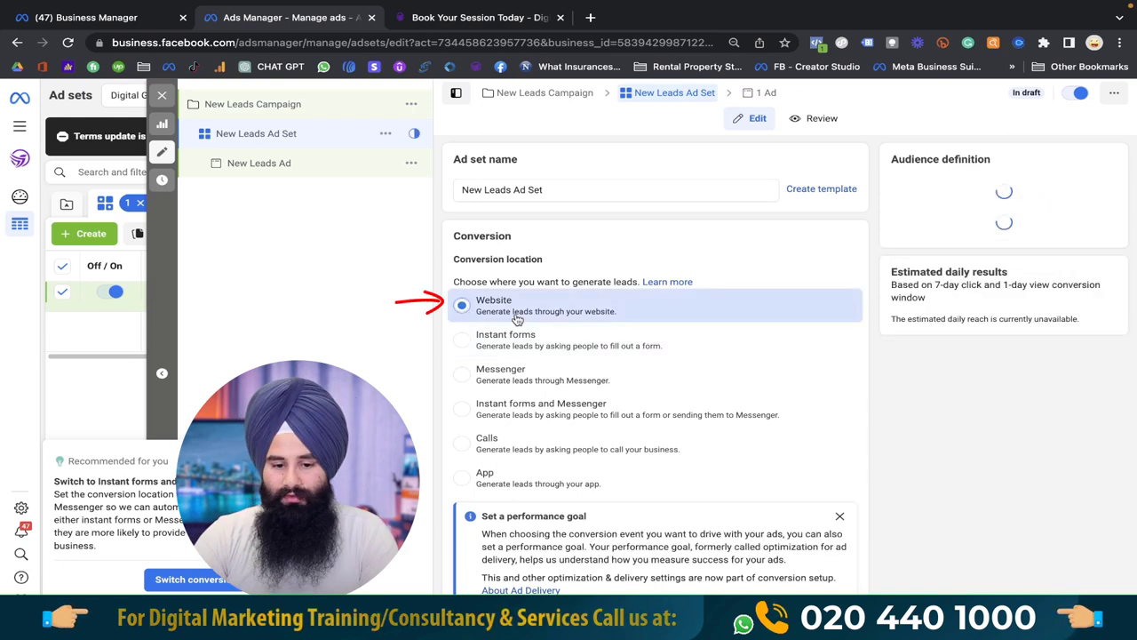
{"action": "left_click", "coordinate": [435, 17]}
{"action": "left_click", "coordinate": [346, 18]}
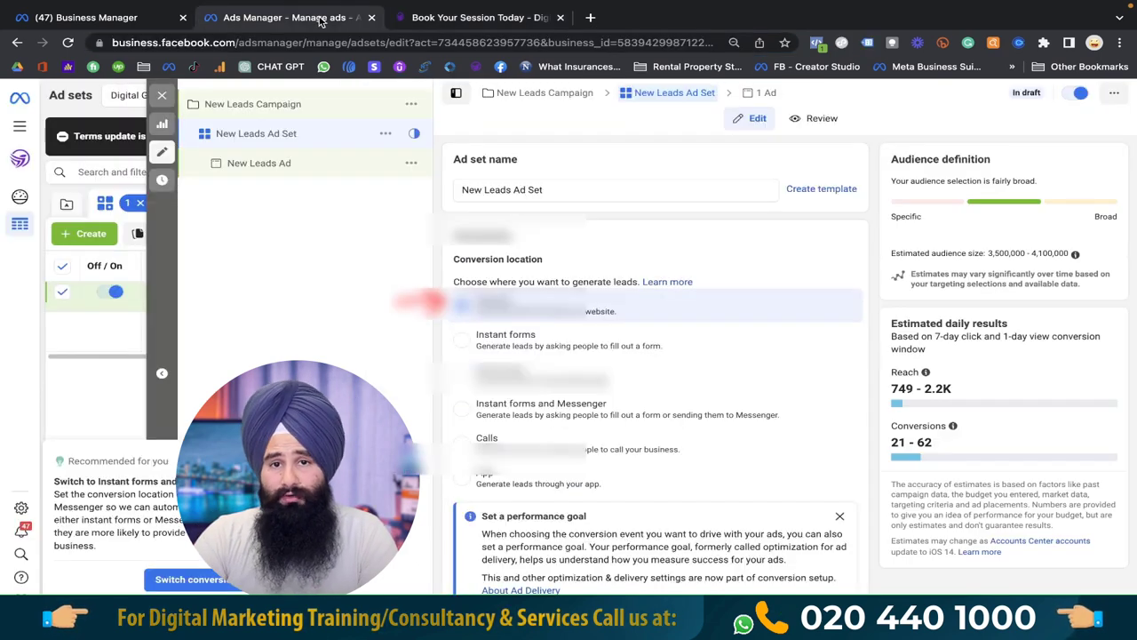
Step: Add the custom audience Video Engagement for at least 10 sec to the ad set's audience
{"action": "scroll", "coordinate": [544, 334], "scroll_direction": "down", "scroll_amount": 9}
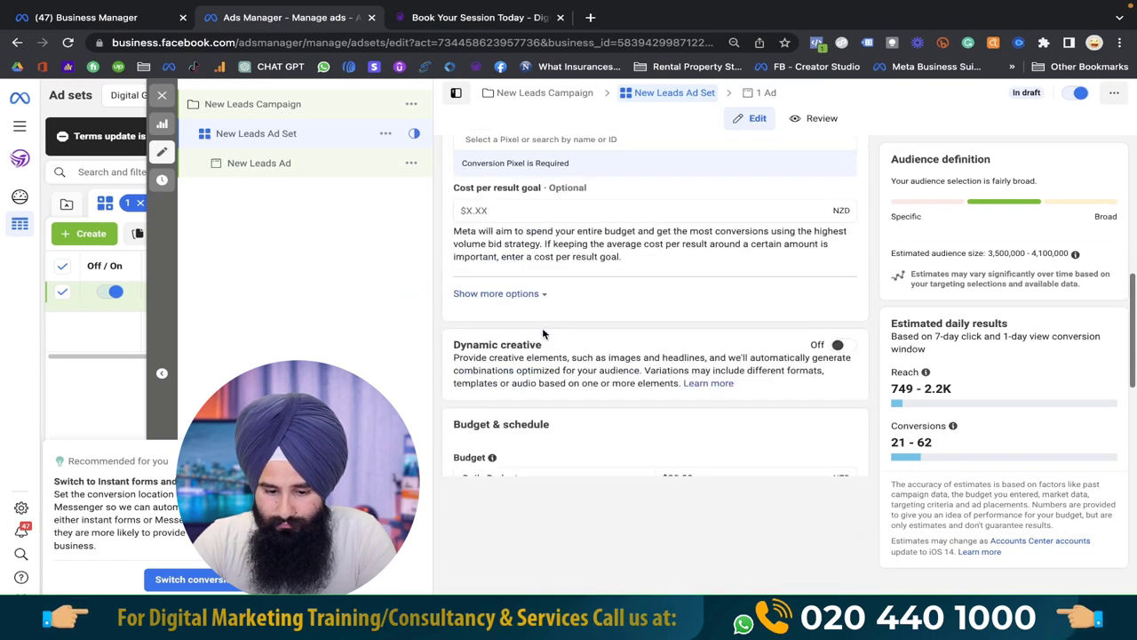
{"action": "scroll", "coordinate": [544, 333], "scroll_direction": "down", "scroll_amount": 5}
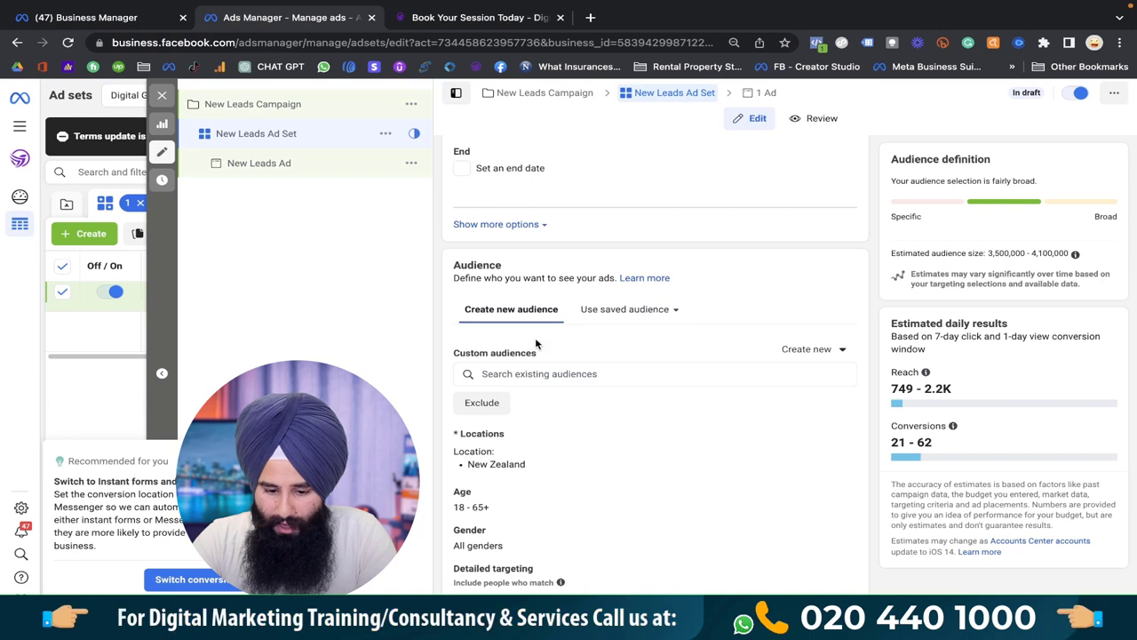
{"action": "scroll", "coordinate": [517, 362], "scroll_direction": "down", "scroll_amount": 1}
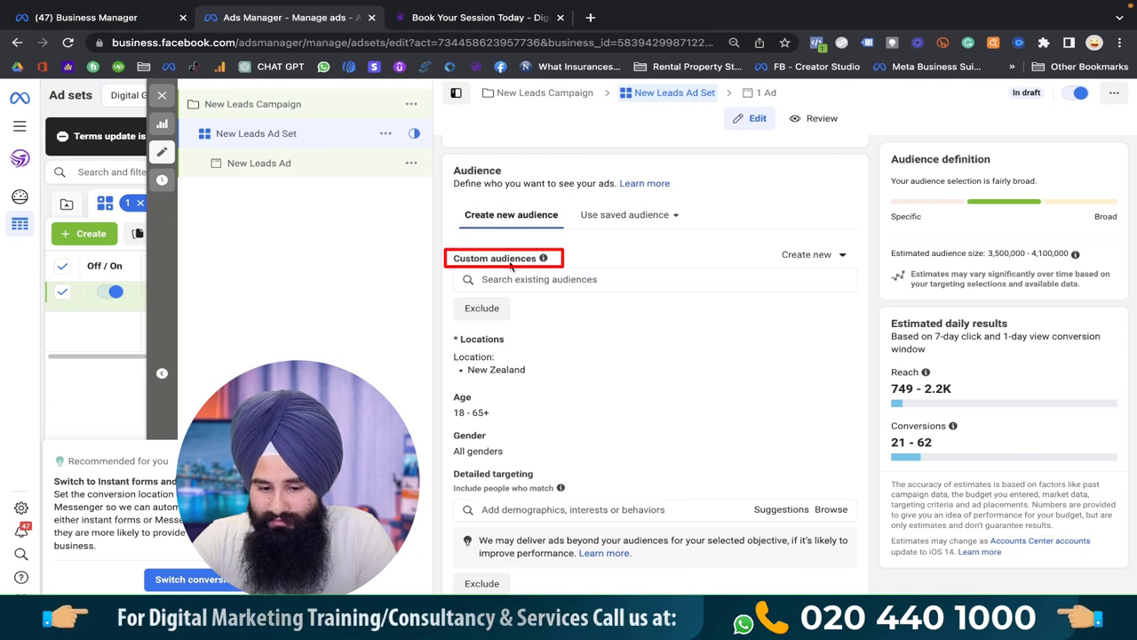
{"action": "left_click", "coordinate": [514, 276]}
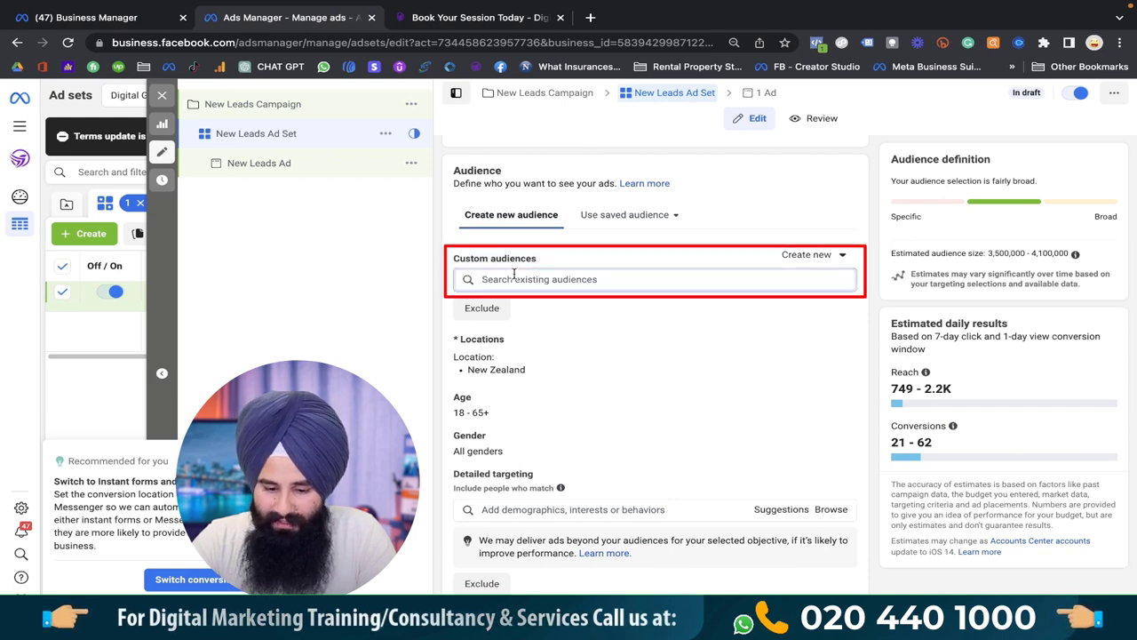
{"action": "left_click", "coordinate": [525, 279]}
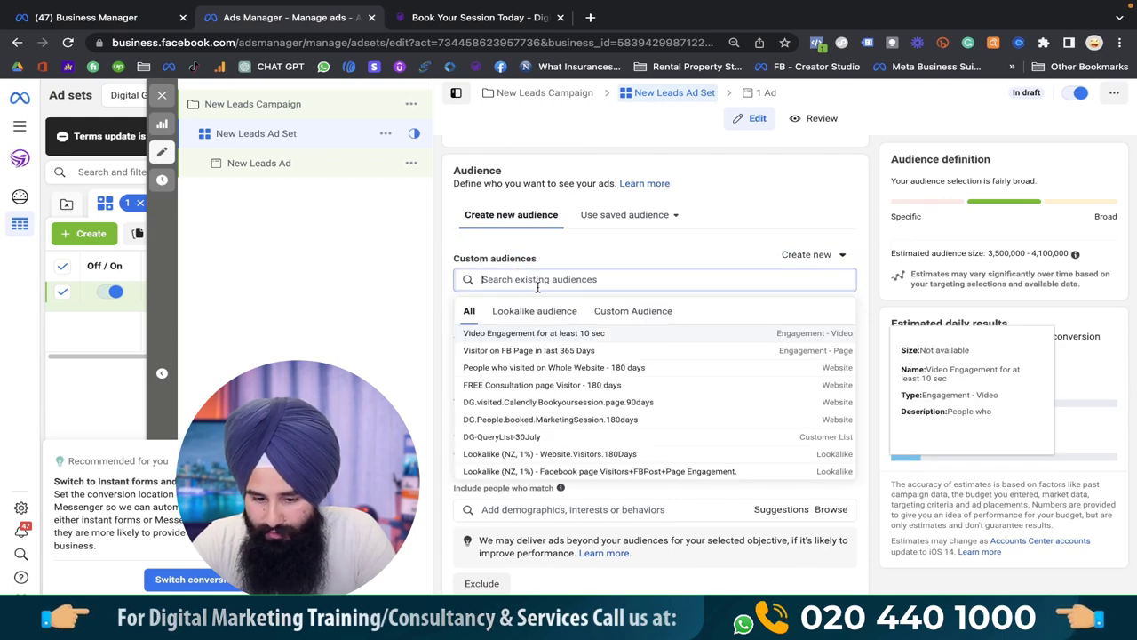
{"action": "left_click", "coordinate": [630, 312]}
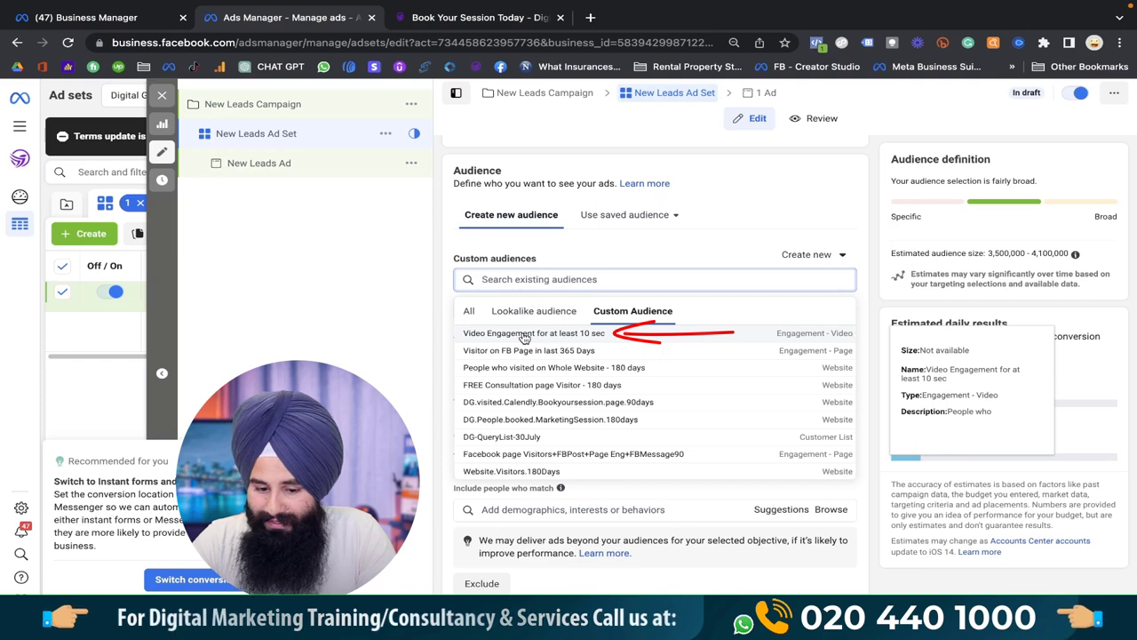
{"action": "left_click", "coordinate": [525, 334]}
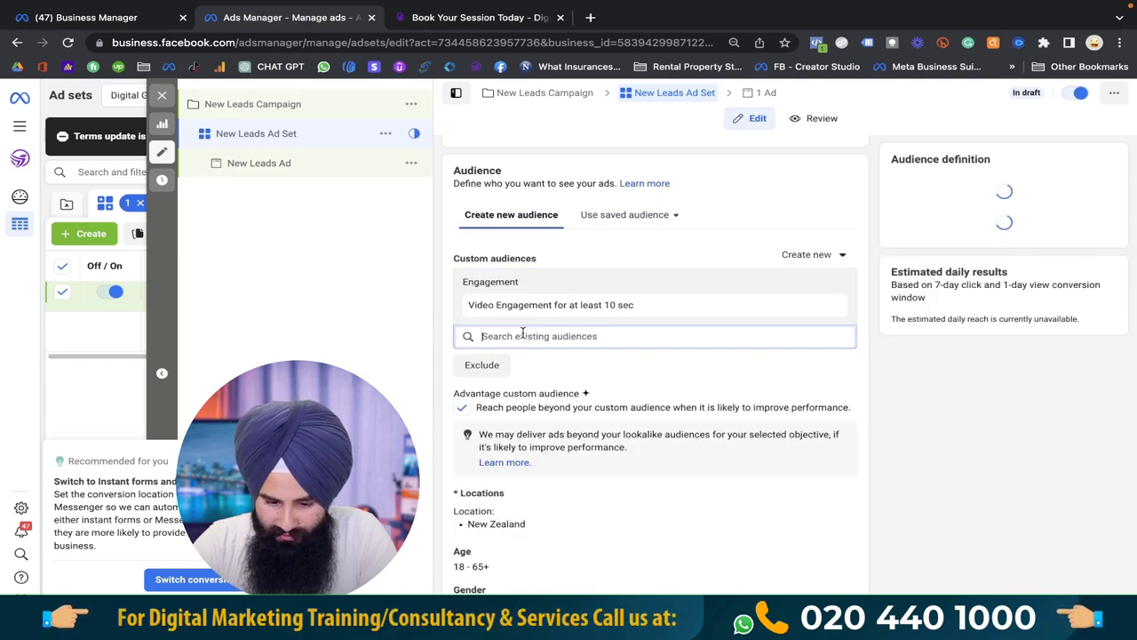
Step: Also include People who visited on Whole Website - 180 days, FREE Consultation page Visitor - 180 days and Visitor on FB Page in last 365 Days
{"action": "left_click", "coordinate": [535, 336]}
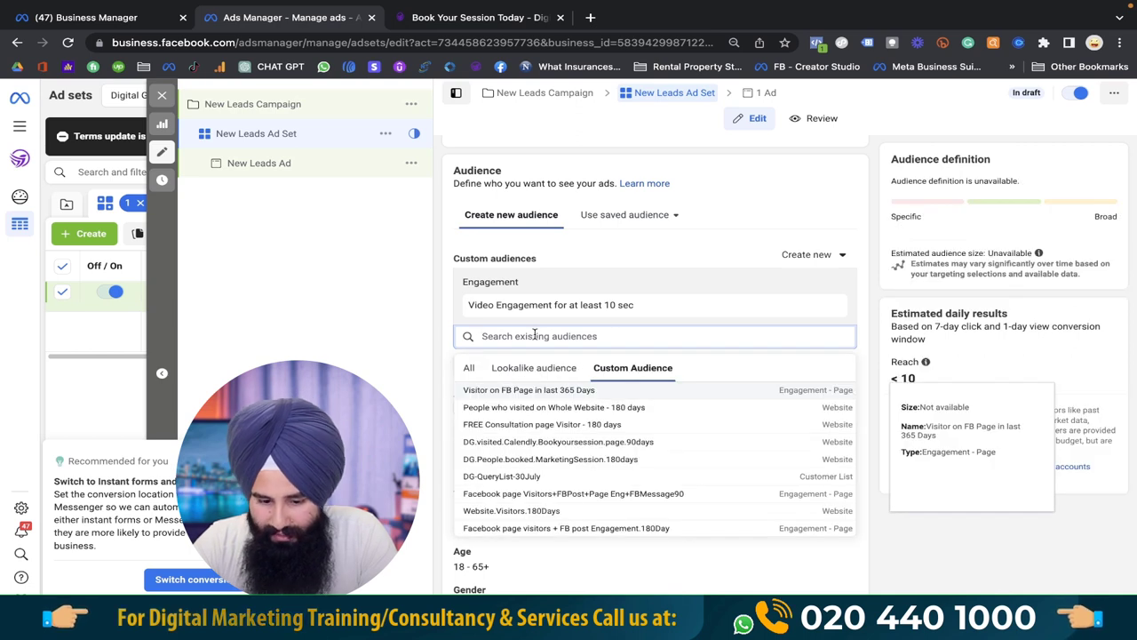
{"action": "left_click", "coordinate": [560, 411]}
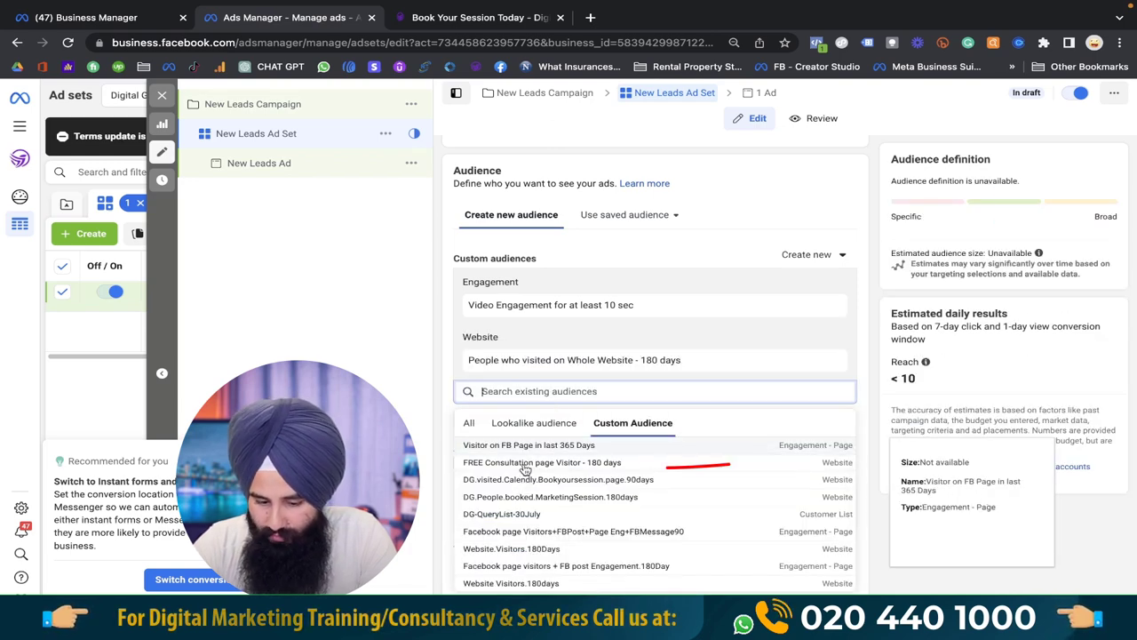
{"action": "left_click", "coordinate": [526, 463]}
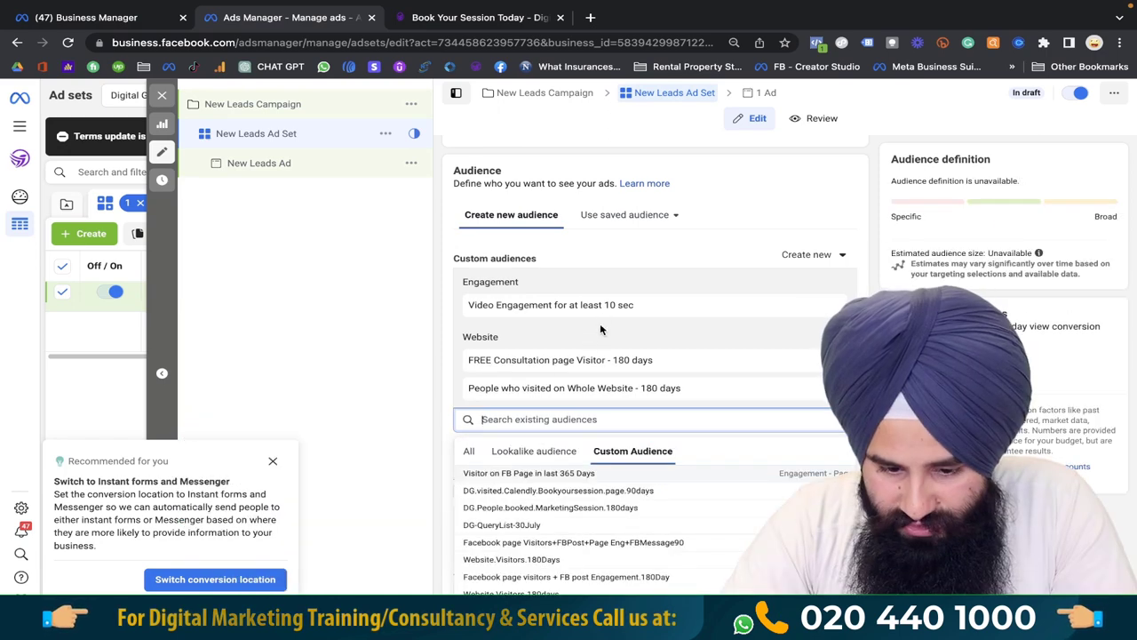
{"action": "left_click", "coordinate": [571, 476]}
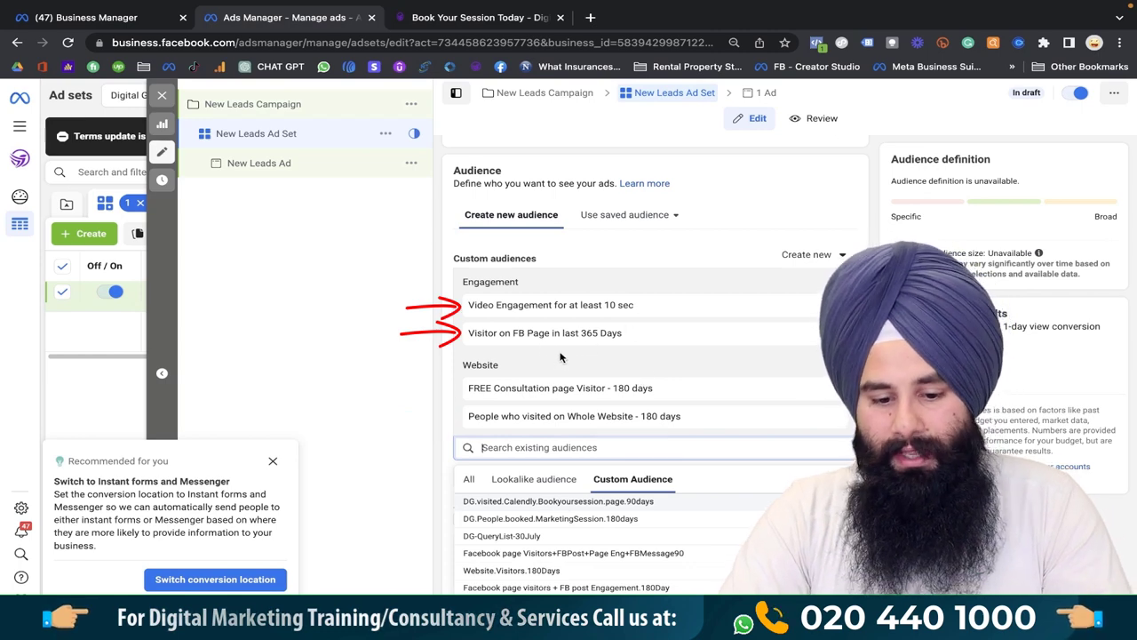
{"action": "scroll", "coordinate": [560, 356], "scroll_direction": "down", "scroll_amount": 1}
{"action": "left_click", "coordinate": [451, 310]}
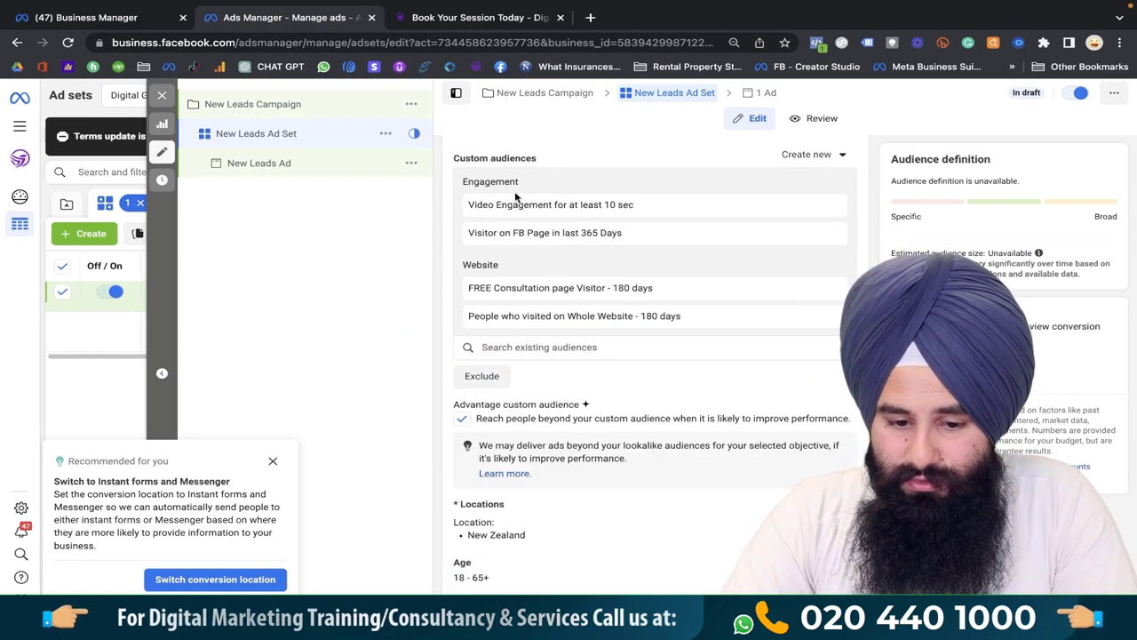
{"action": "scroll", "coordinate": [512, 200], "scroll_direction": "up", "scroll_amount": 1}
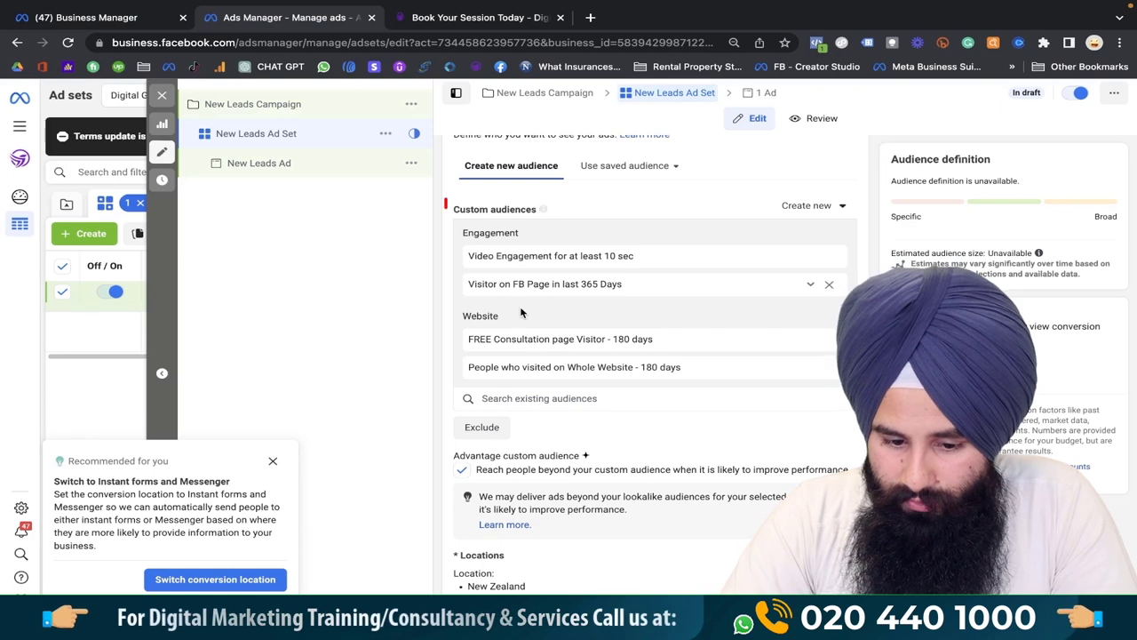
Step: Load the Audiences page from the Business Manager home and return to the New Leads Ad Set editor
{"action": "scroll", "coordinate": [537, 347], "scroll_direction": "down", "scroll_amount": 2}
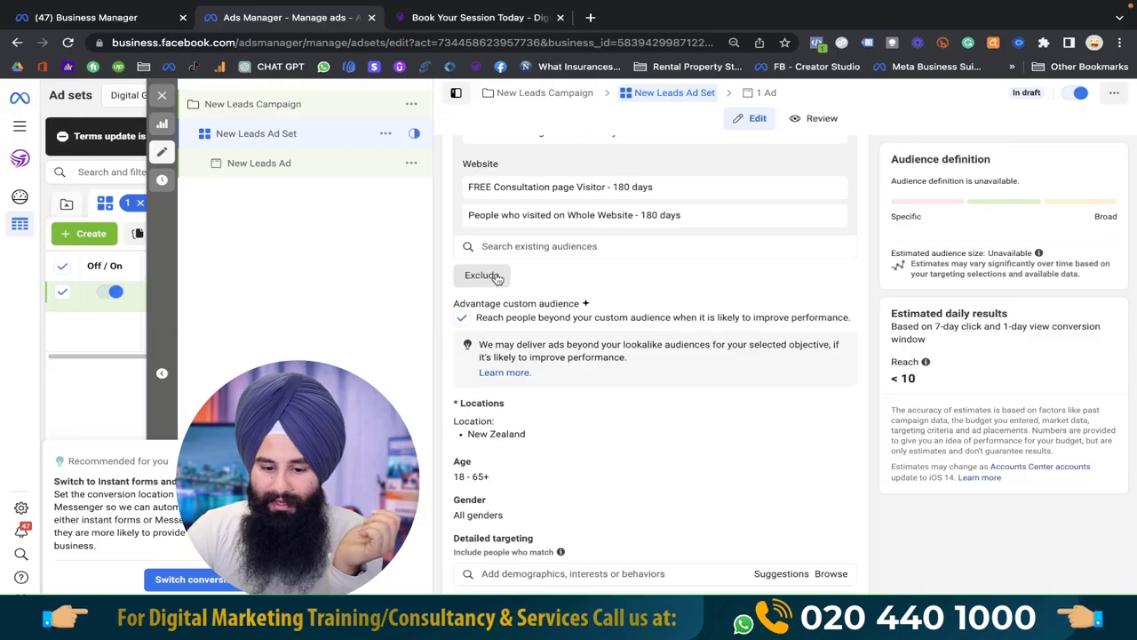
{"action": "left_click", "coordinate": [102, 19]}
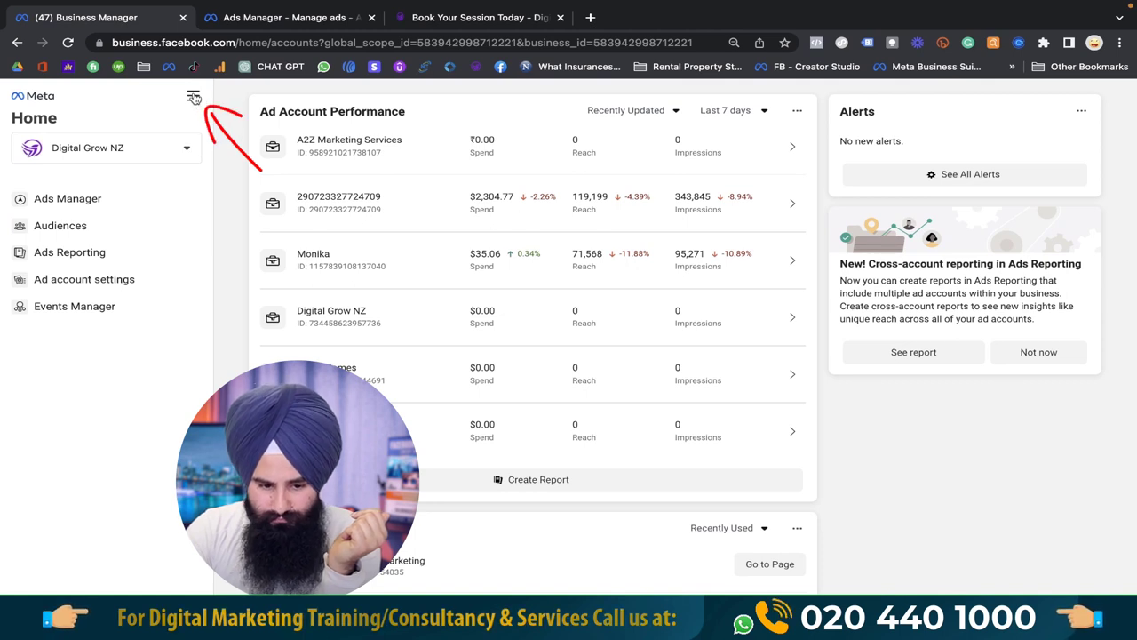
{"action": "left_click", "coordinate": [192, 96]}
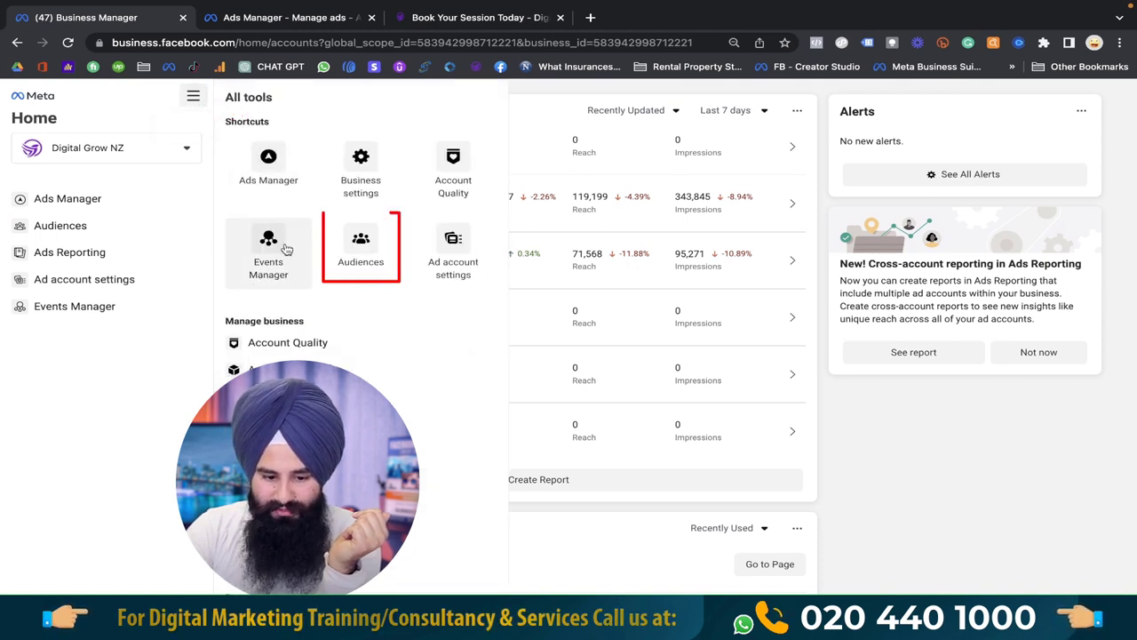
{"action": "left_click", "coordinate": [371, 247]}
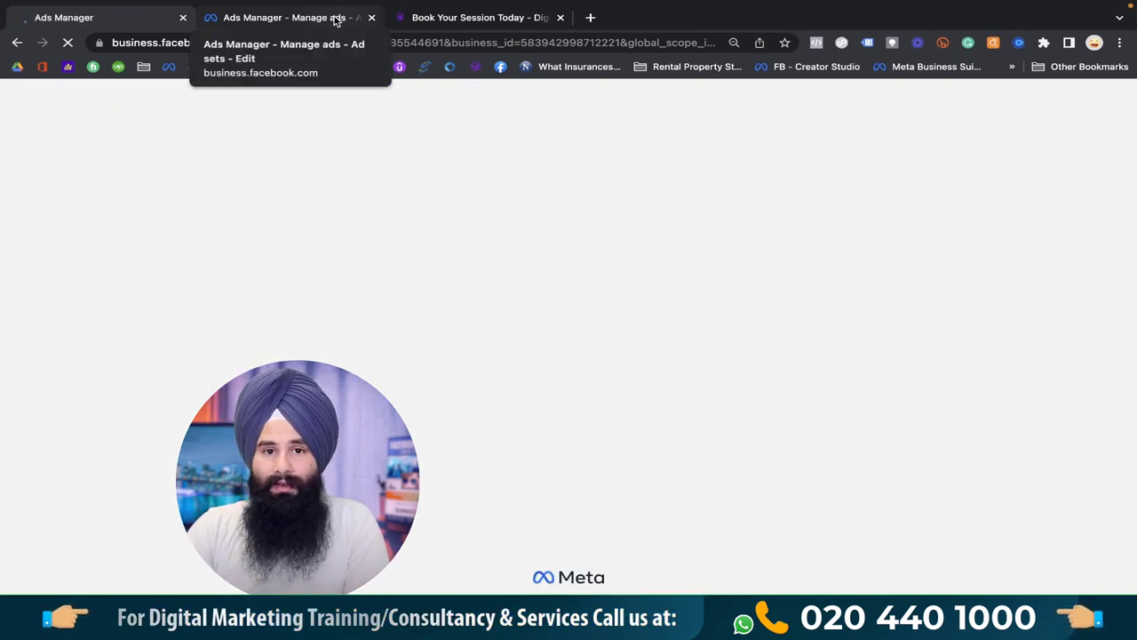
{"action": "left_click", "coordinate": [338, 18]}
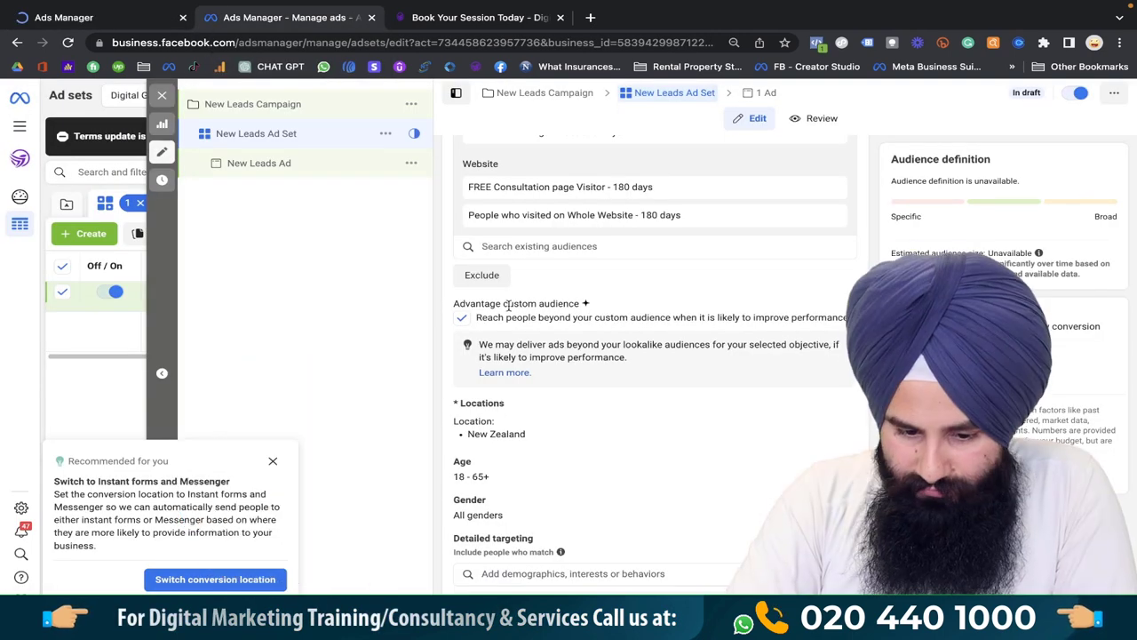
Step: Review the ad set's Advantage custom audience, location, age, gender, detailed targeting, language and placement settings
{"action": "scroll", "coordinate": [533, 406], "scroll_direction": "down", "scroll_amount": 1}
{"action": "scroll", "coordinate": [533, 405], "scroll_direction": "down", "scroll_amount": 2}
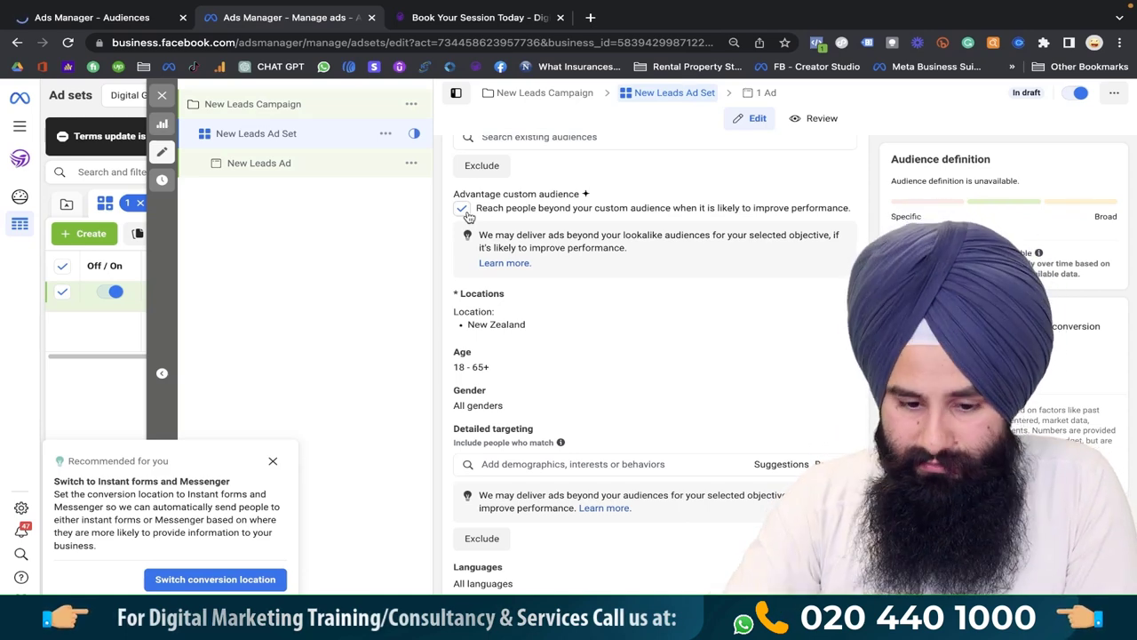
{"action": "scroll", "coordinate": [471, 222], "scroll_direction": "down", "scroll_amount": 1}
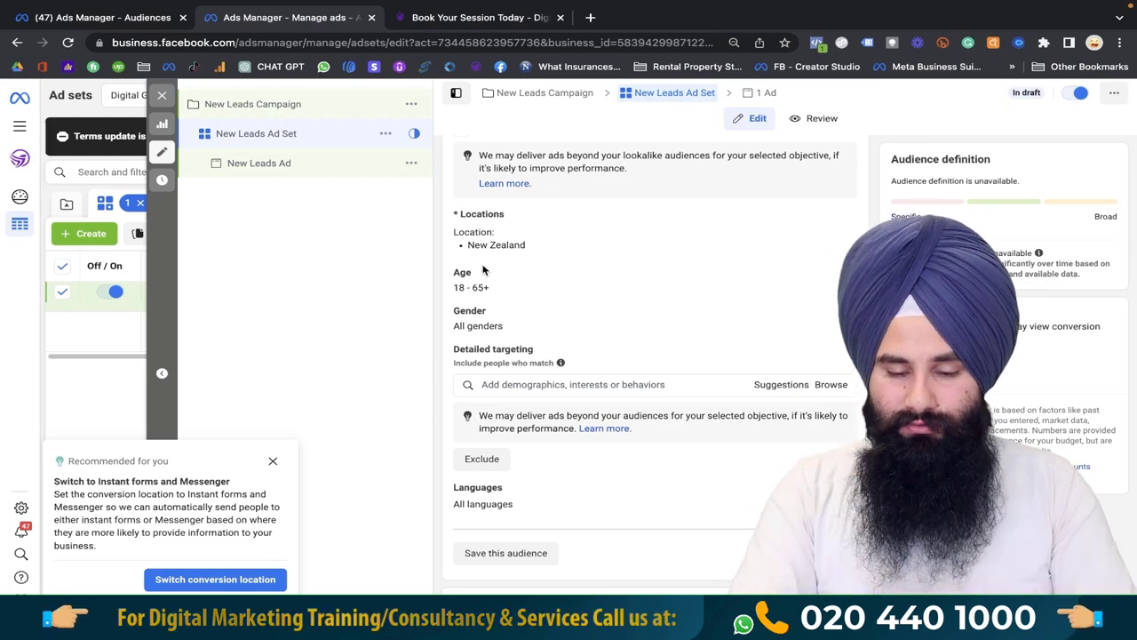
{"action": "scroll", "coordinate": [484, 270], "scroll_direction": "down", "scroll_amount": 2}
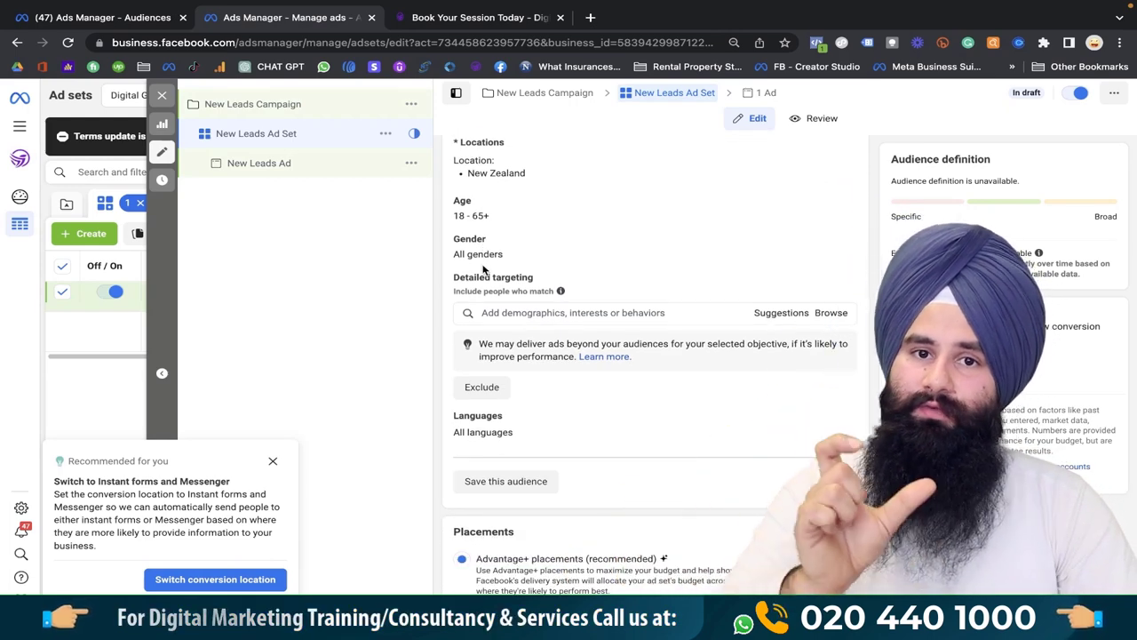
{"action": "scroll", "coordinate": [484, 270], "scroll_direction": "up", "scroll_amount": 1}
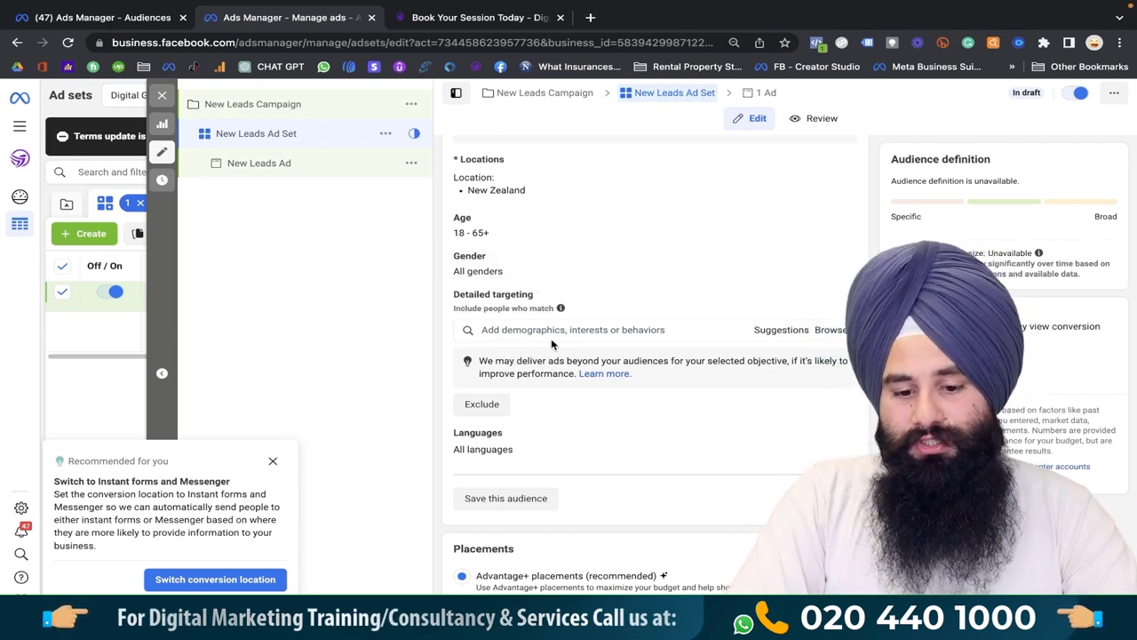
{"action": "scroll", "coordinate": [550, 343], "scroll_direction": "down", "scroll_amount": 1}
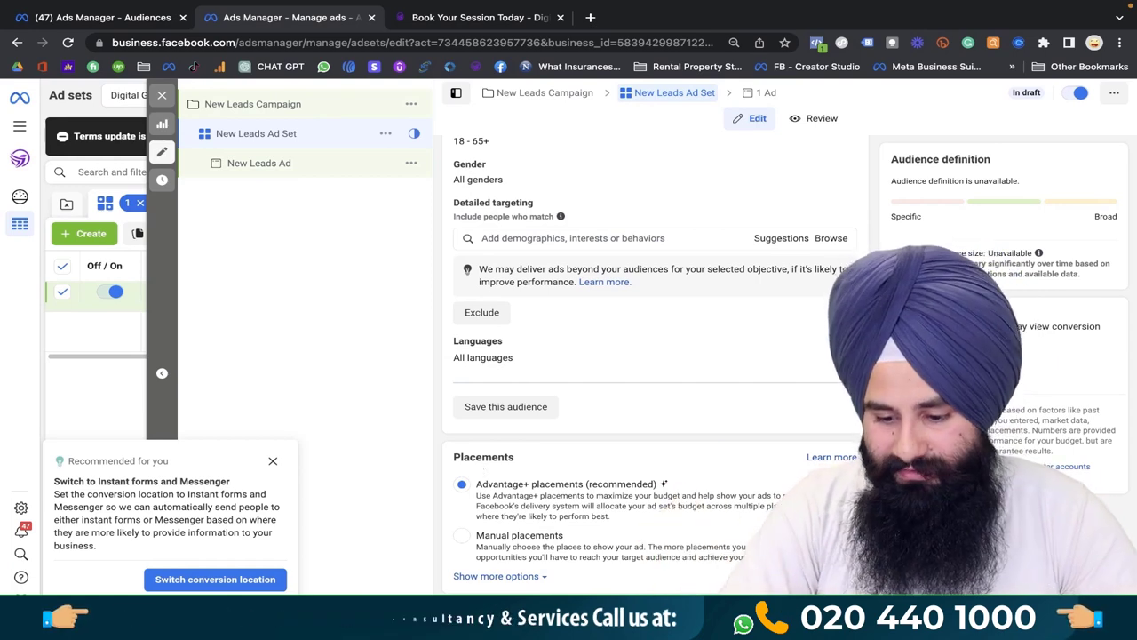
{"action": "mouse_move", "coordinate": [479, 636]}
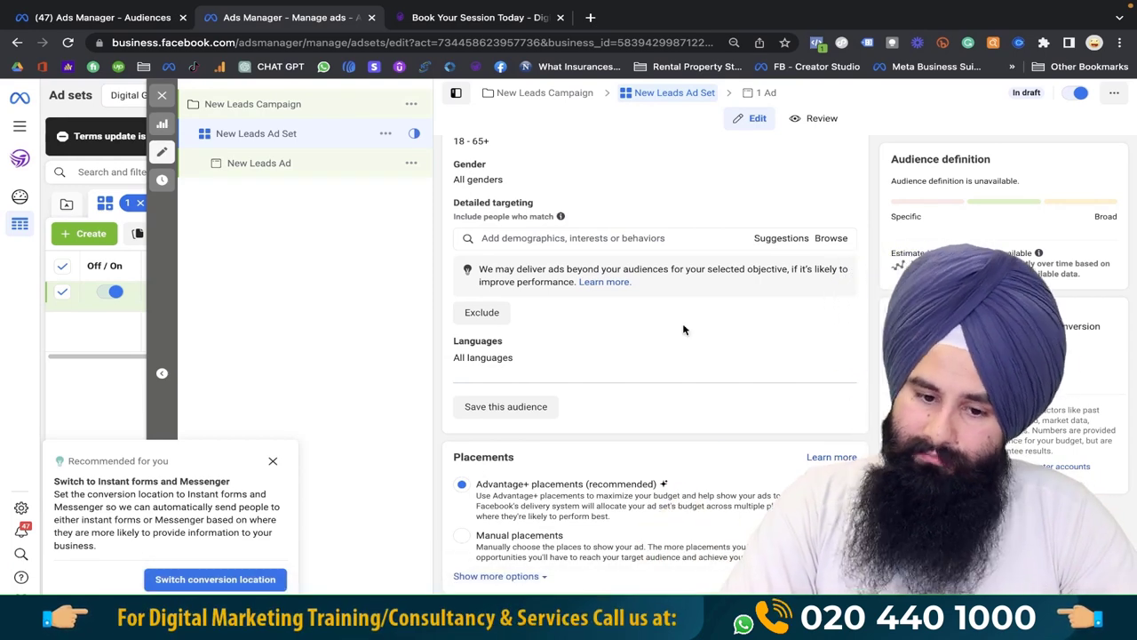
Step: On the Audiences page, start a new custom audience with Website as its source
{"action": "left_click", "coordinate": [112, 22]}
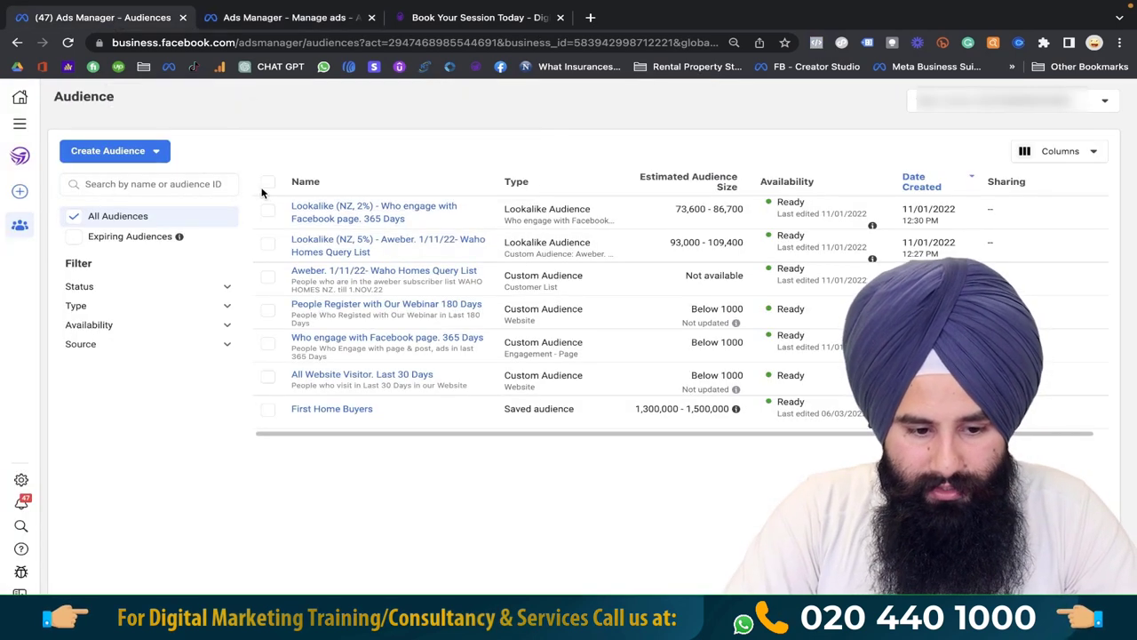
{"action": "left_click", "coordinate": [141, 150]}
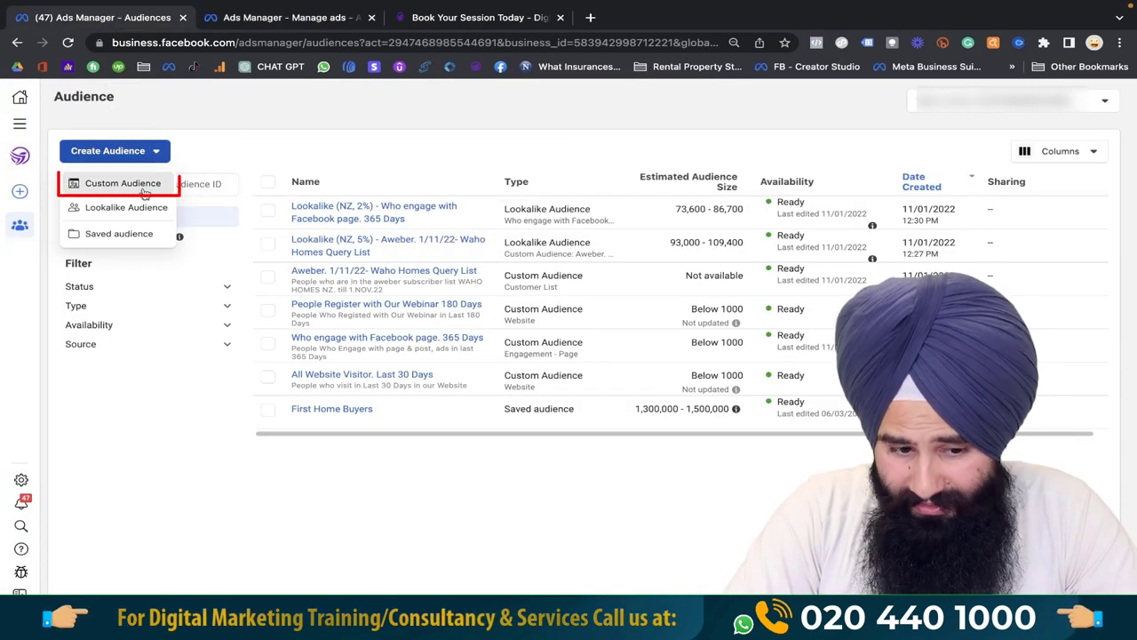
{"action": "left_click", "coordinate": [135, 184]}
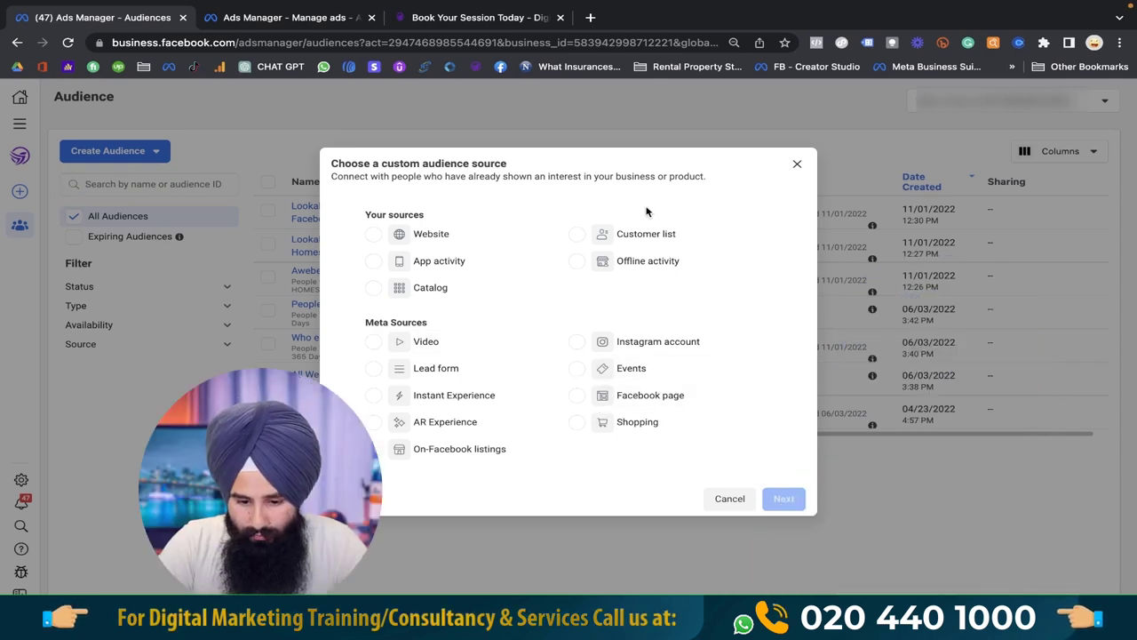
{"action": "left_click", "coordinate": [437, 235]}
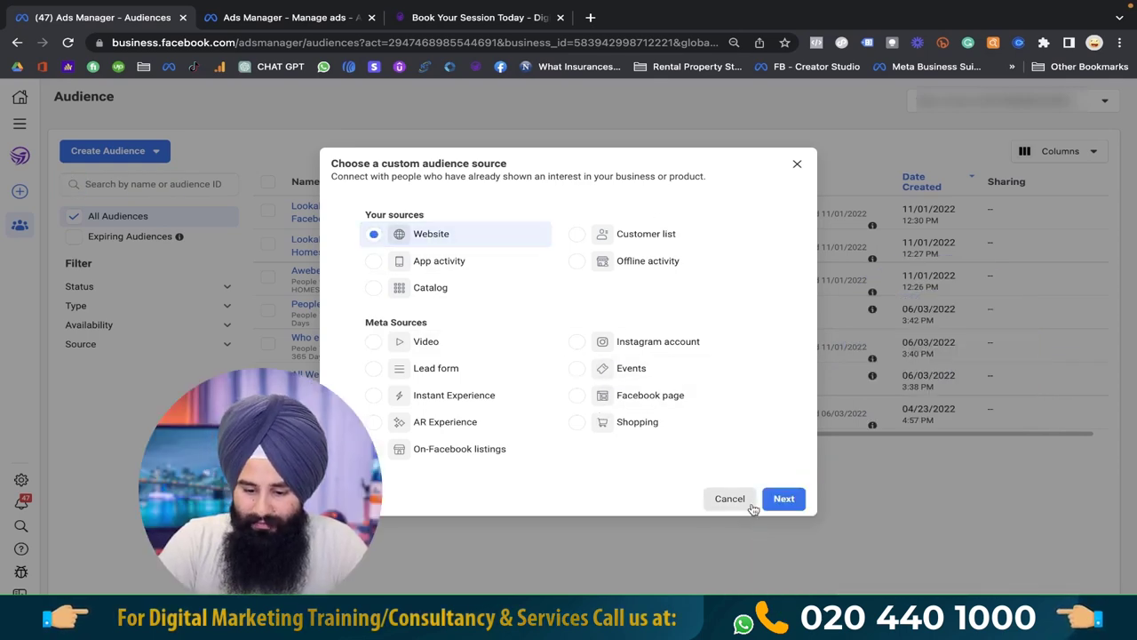
{"action": "left_click", "coordinate": [785, 500]}
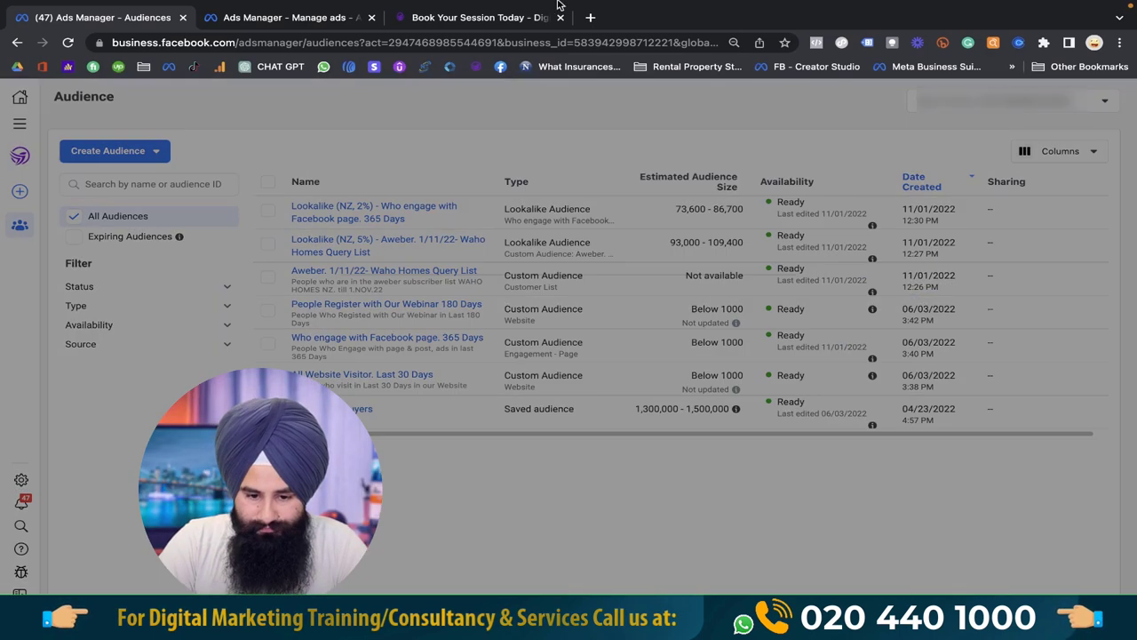
Step: Fill in the contact's first name, last name, phone and e-mail on the Book Your Session page and book the appointment
{"action": "left_click", "coordinate": [522, 20]}
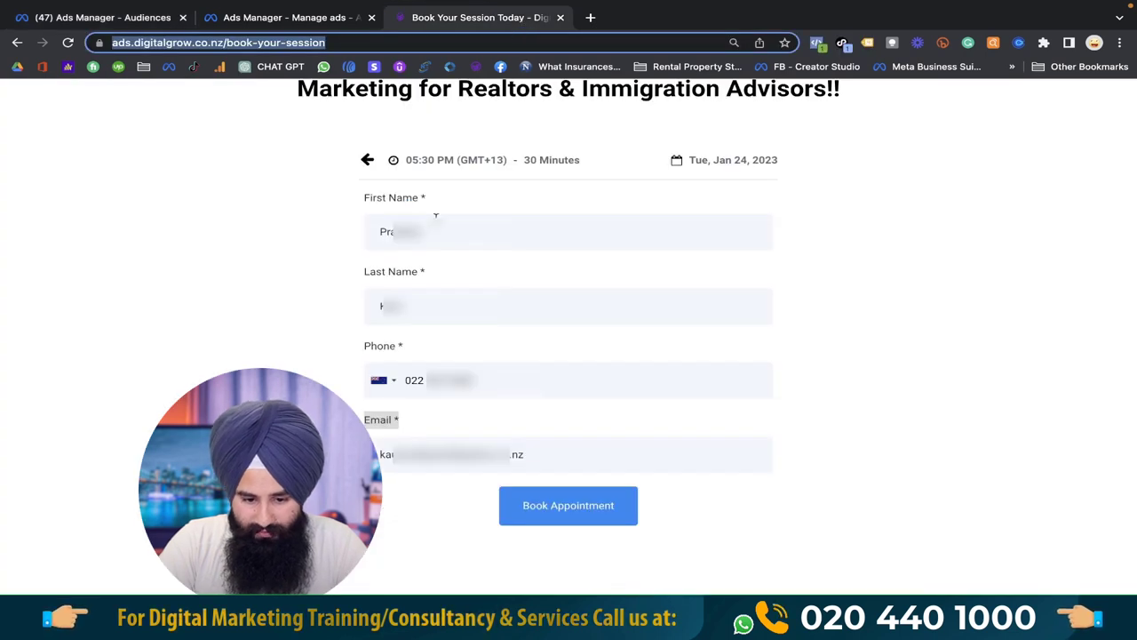
{"action": "left_click_drag", "start_coordinate": [425, 235], "coordinate": [343, 225]}
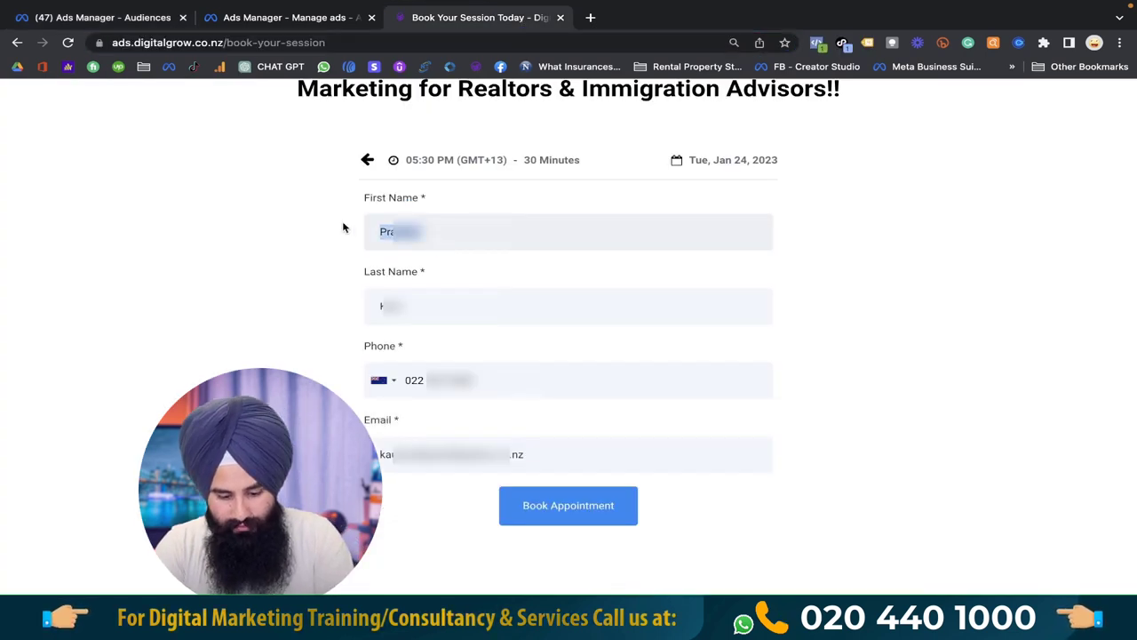
{"action": "type", "text": "Ba"}
{"action": "left_click_drag", "start_coordinate": [418, 308], "coordinate": [351, 312]}
{"action": "type", "text": "S"}
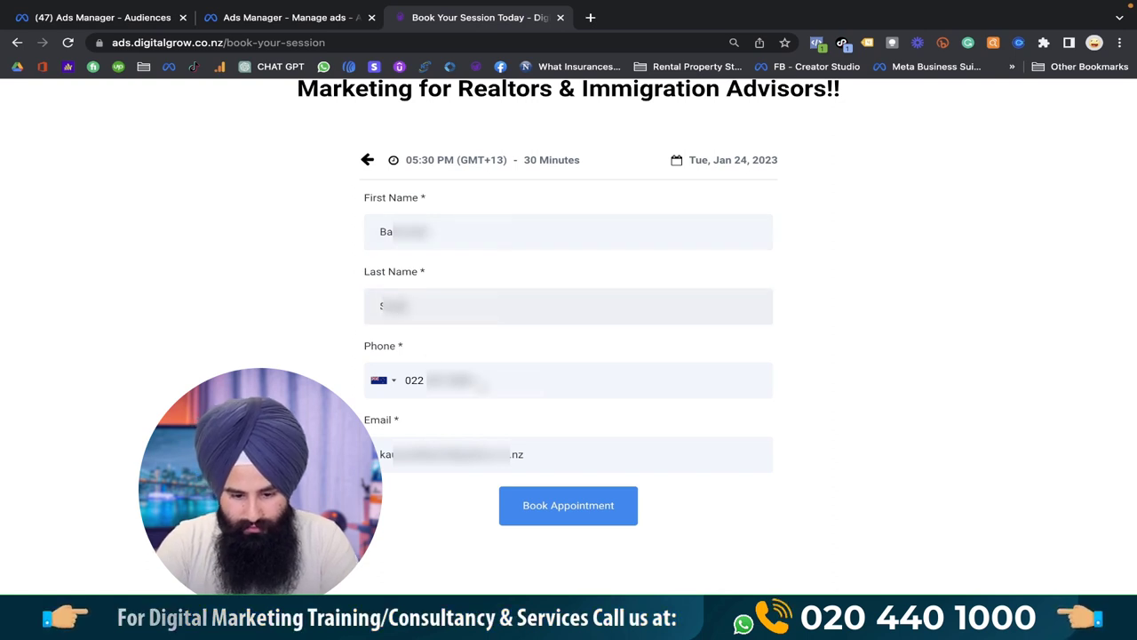
{"action": "key", "text": "Down"}
{"action": "key", "text": "Return"}
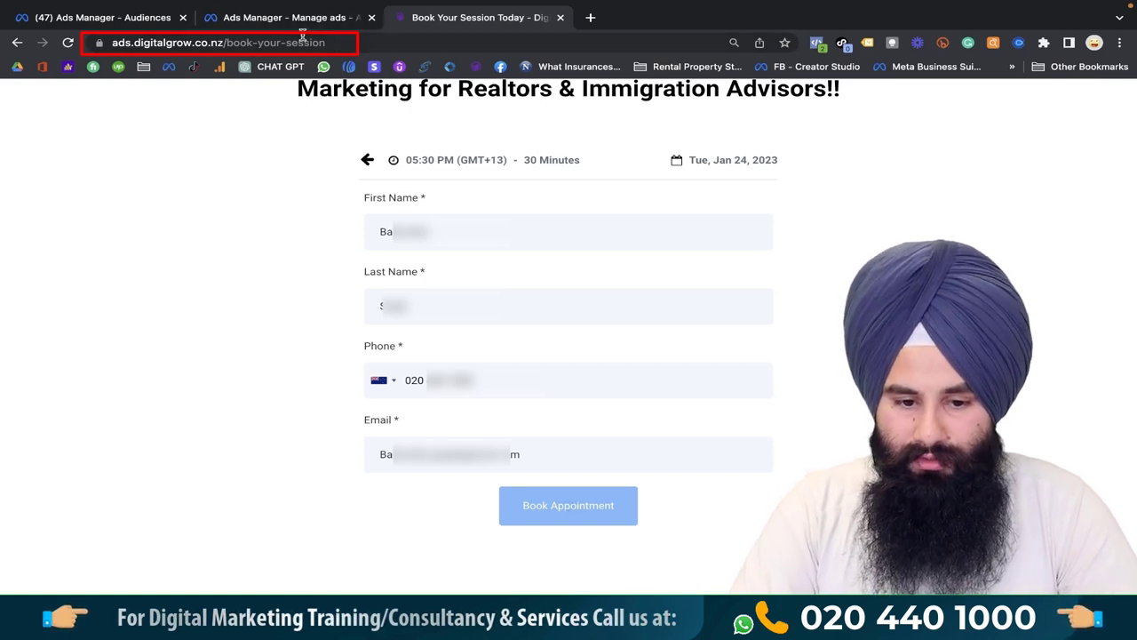
Step: Copy the web address of the session-thank-you page and return to the website custom audience setup
{"action": "left_click", "coordinate": [238, 42]}
{"action": "key", "text": "ctrl+c"}
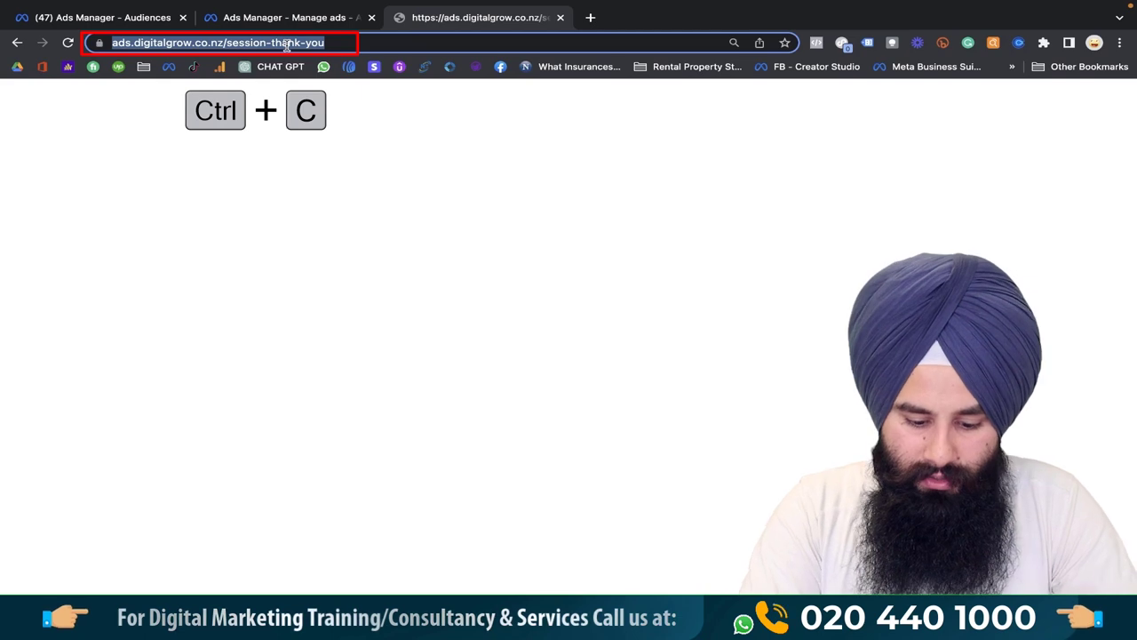
{"action": "left_click", "coordinate": [173, 16]}
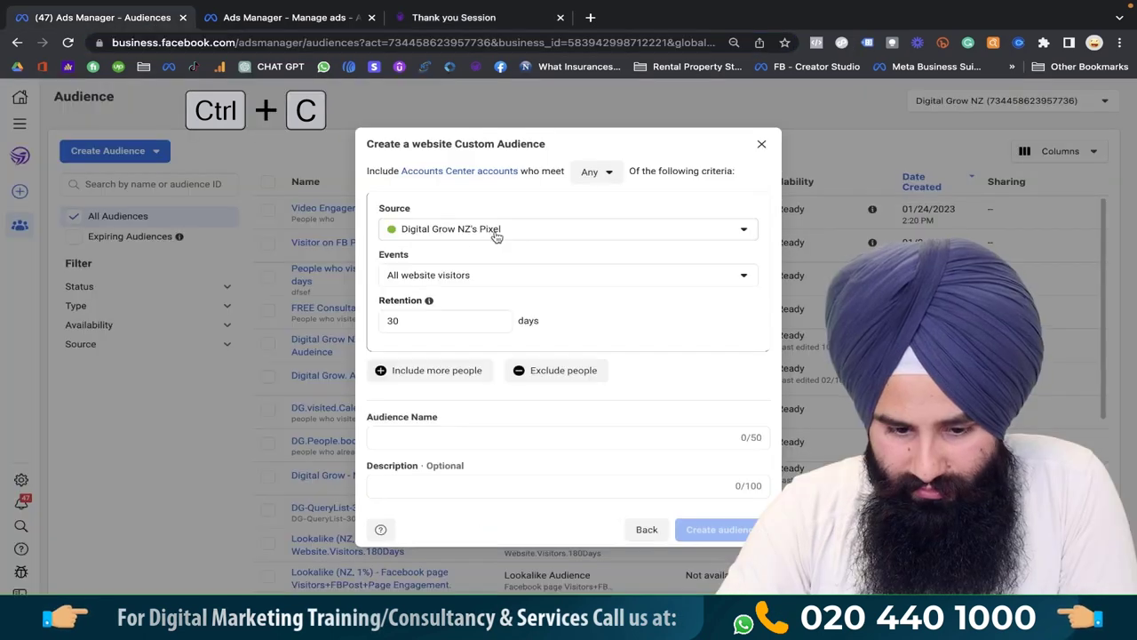
Step: Set the audience's event to People who visited specific web pages with a retention of 180 days
{"action": "left_click", "coordinate": [475, 275]}
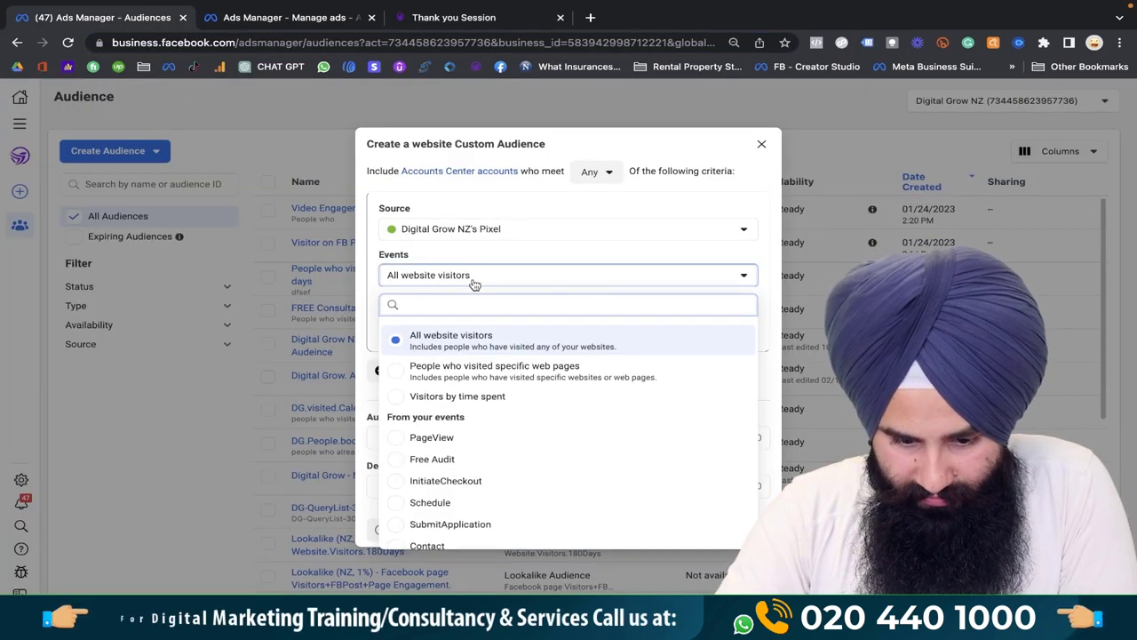
{"action": "left_click", "coordinate": [446, 368]}
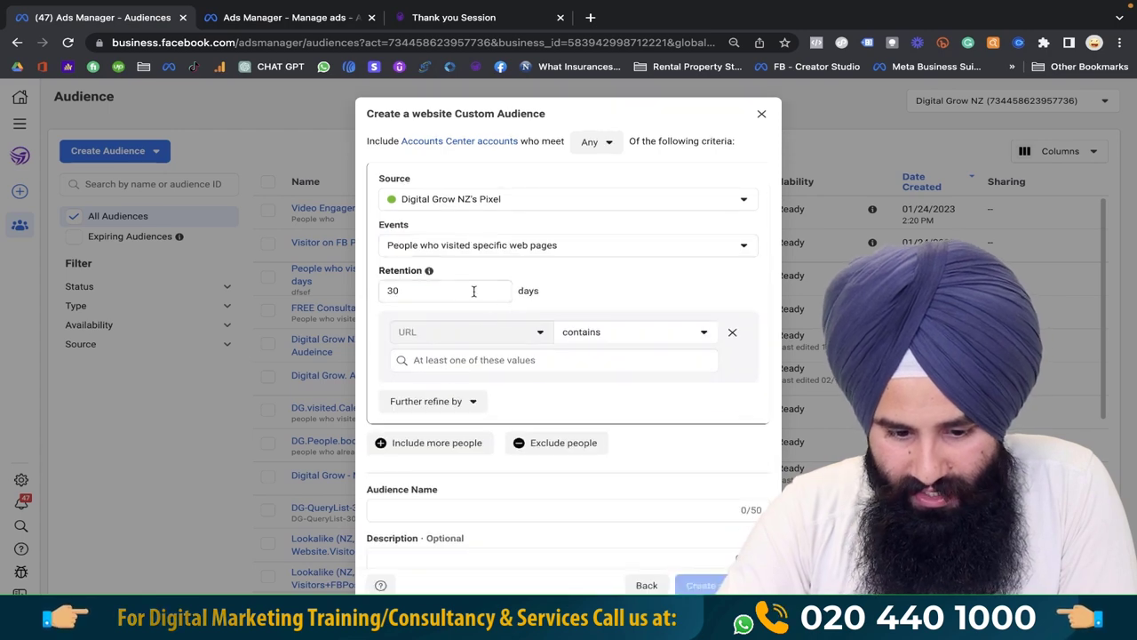
{"action": "left_click", "coordinate": [445, 292]}
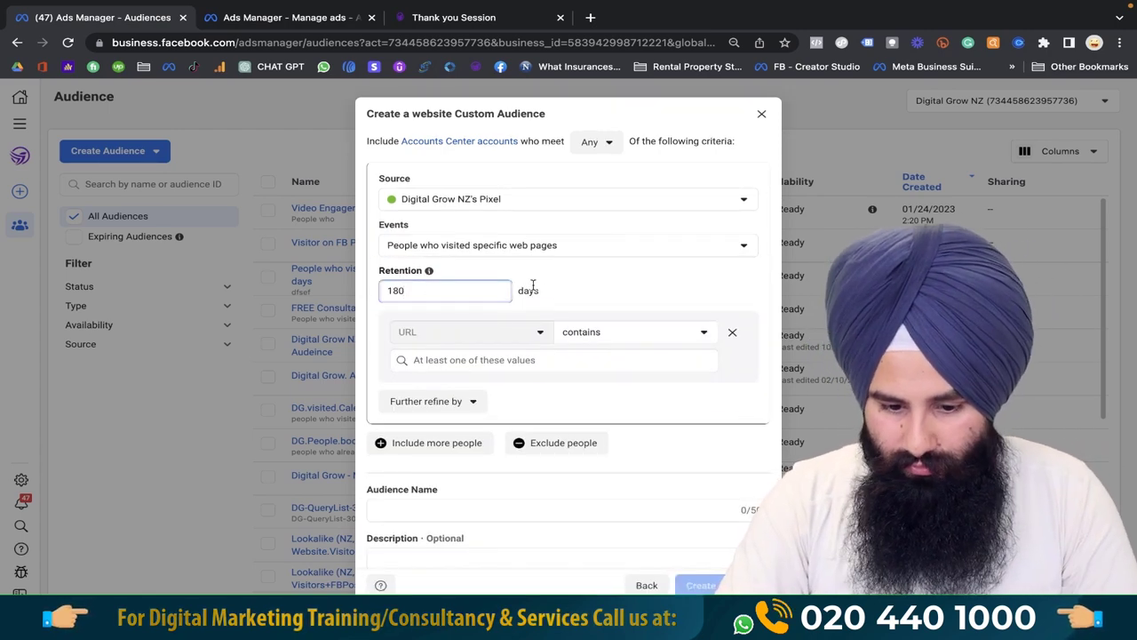
{"action": "left_click", "coordinate": [578, 285]}
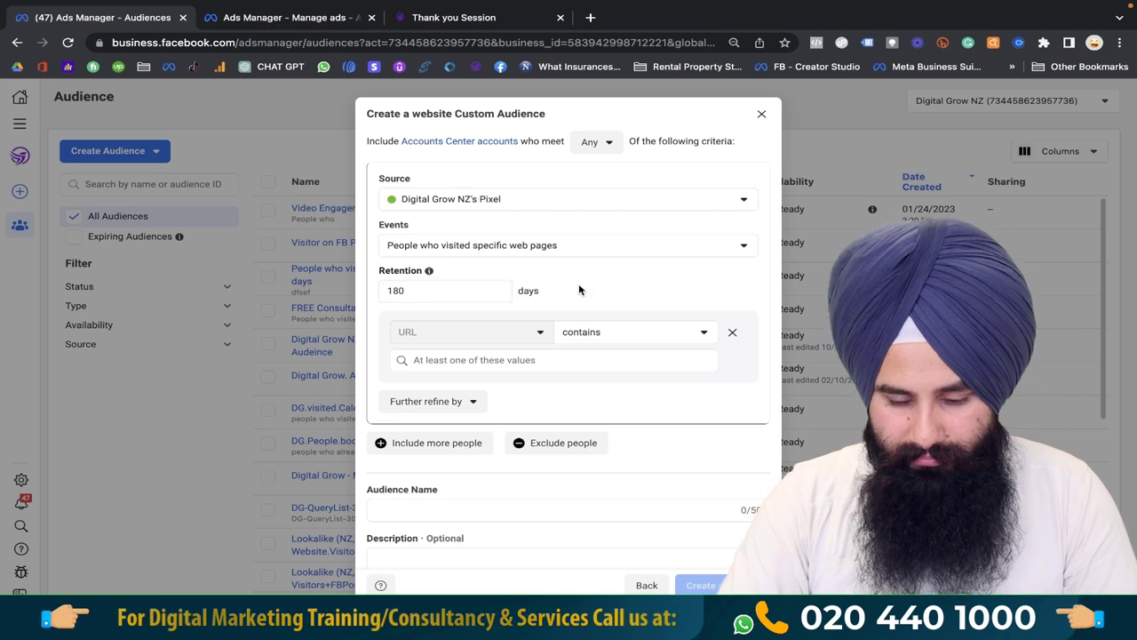
{"action": "left_click", "coordinate": [592, 334]}
{"action": "left_click", "coordinate": [586, 406]}
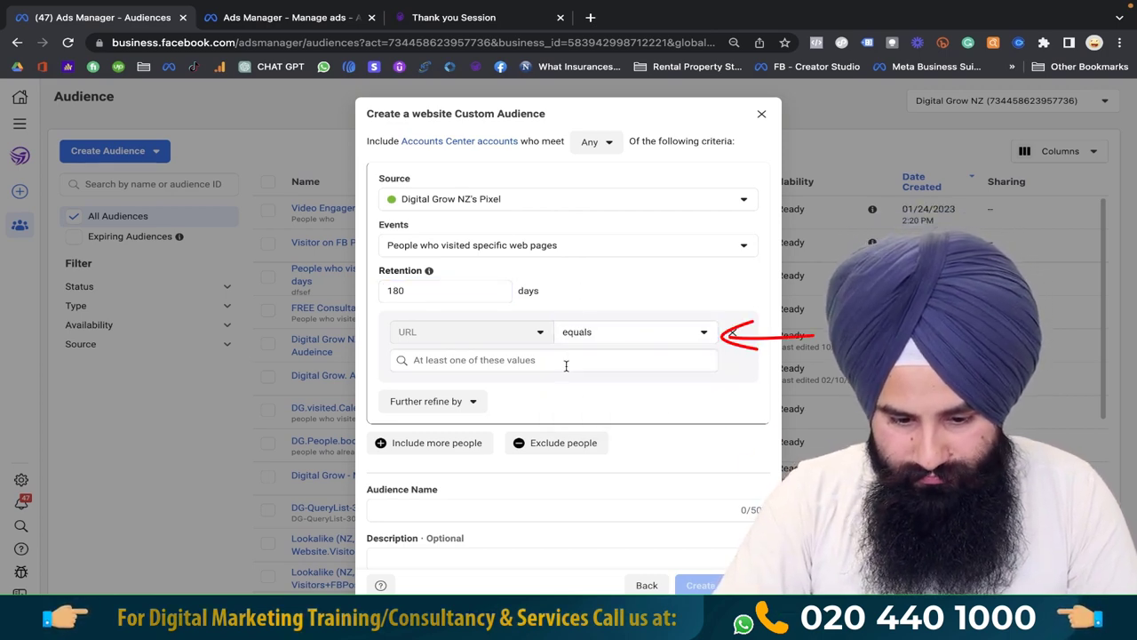
{"action": "left_click", "coordinate": [566, 363]}
{"action": "key", "text": "ctrl+v"}
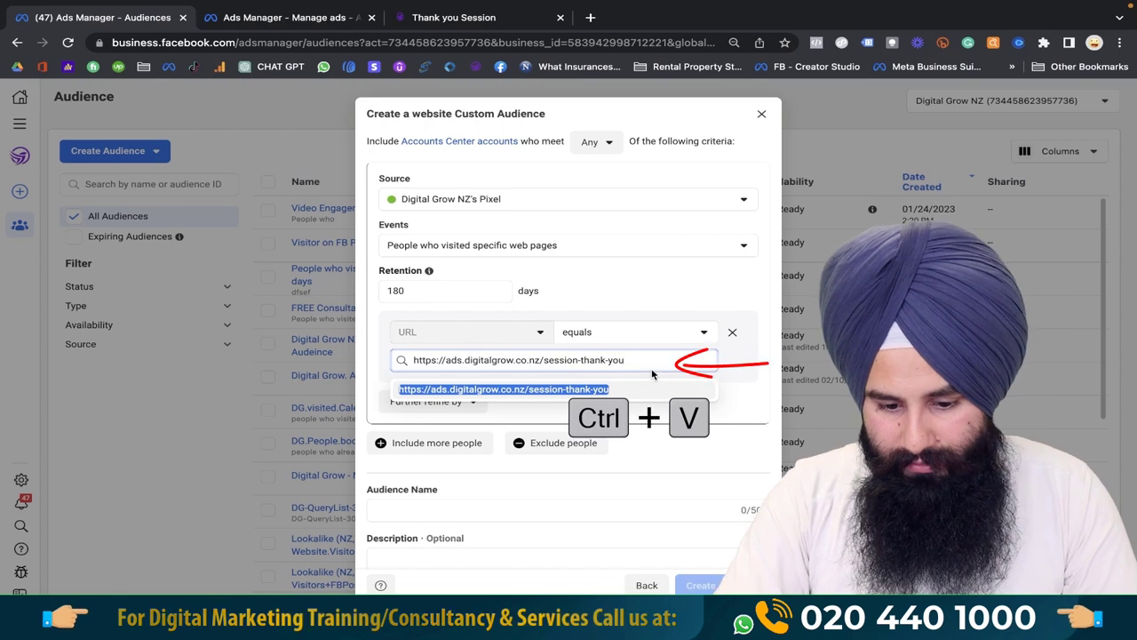
{"action": "key", "text": "Return"}
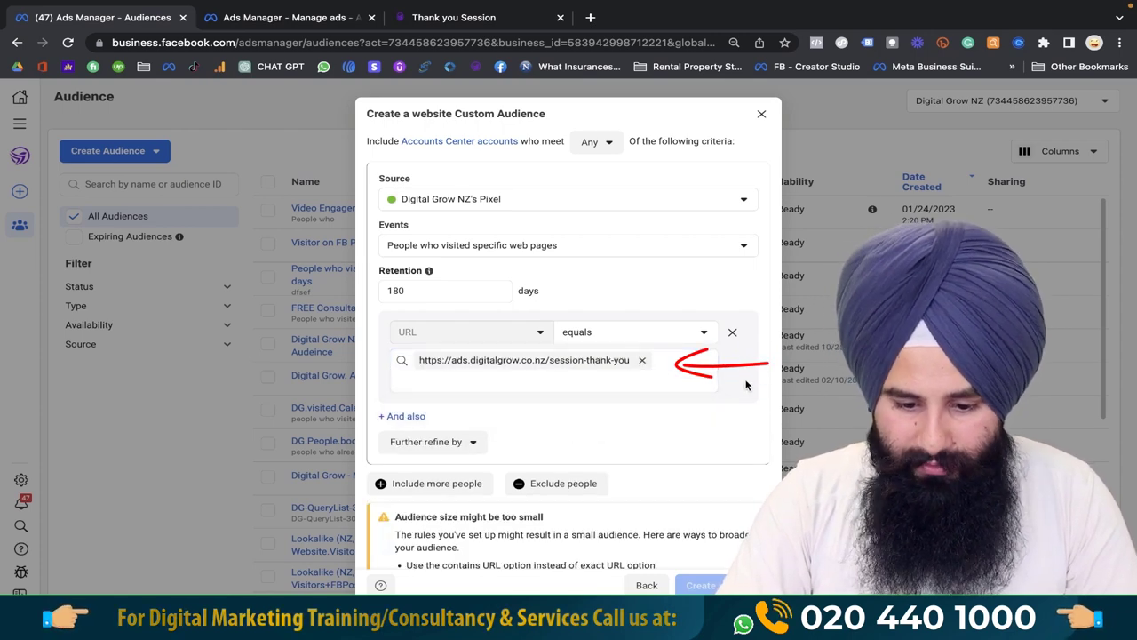
Step: Name the audience "Who Booked FREE Session - 180 Days" and create it
{"action": "scroll", "coordinate": [543, 411], "scroll_direction": "down", "scroll_amount": 3}
{"action": "left_click", "coordinate": [467, 494]}
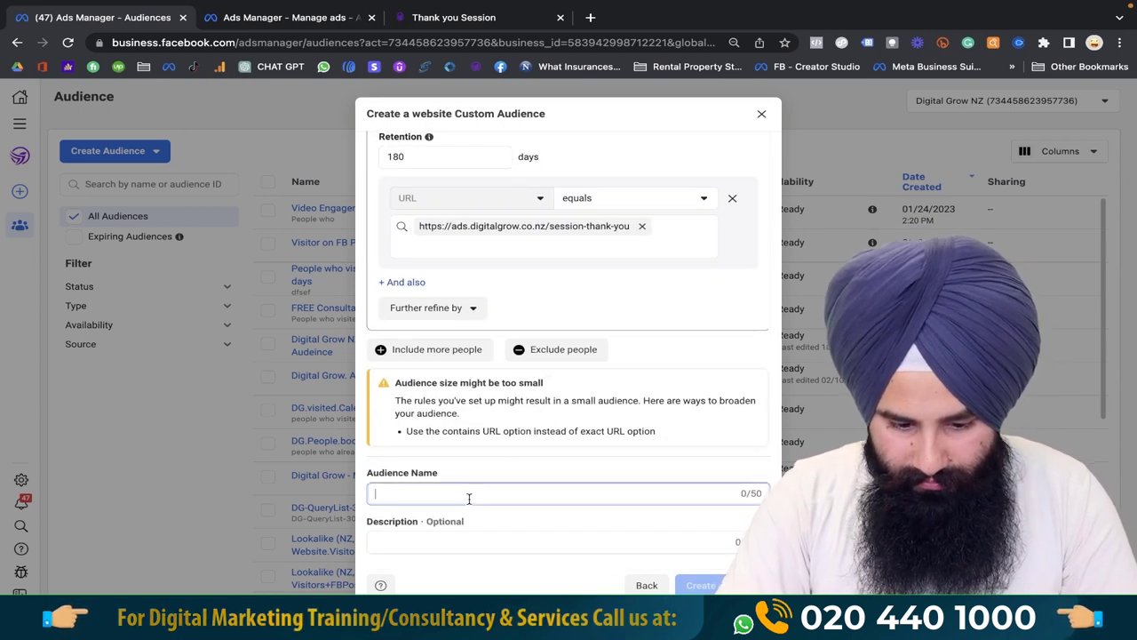
{"action": "type", "text": "Who Booked FREE"}
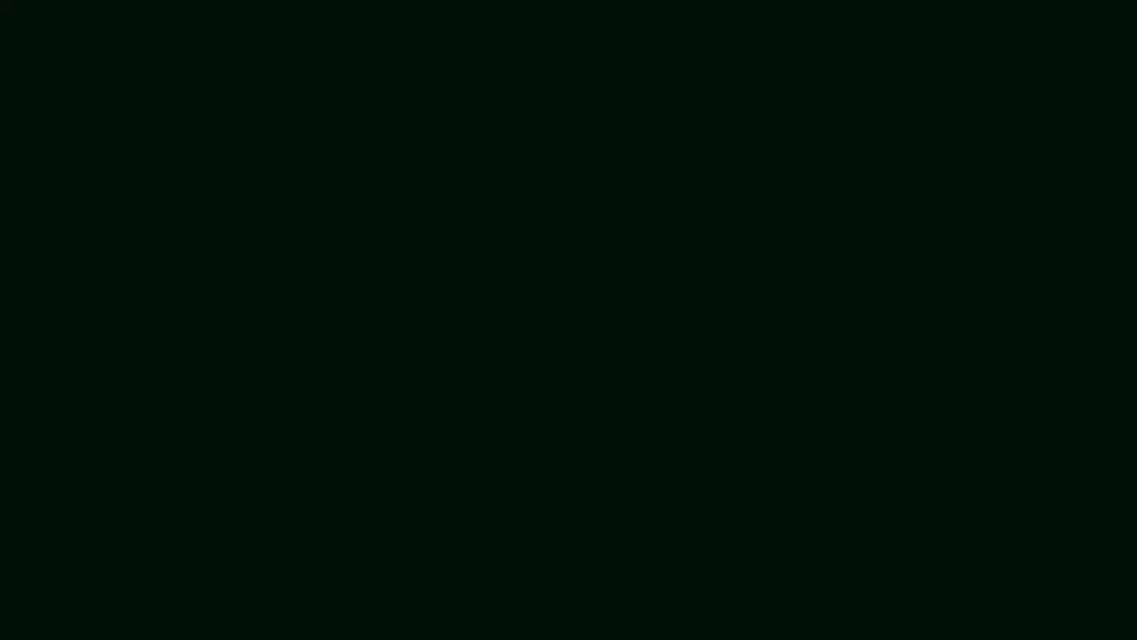
{"action": "type", "text": "Session - 3"}
{"action": "type", "text": "80 D"}
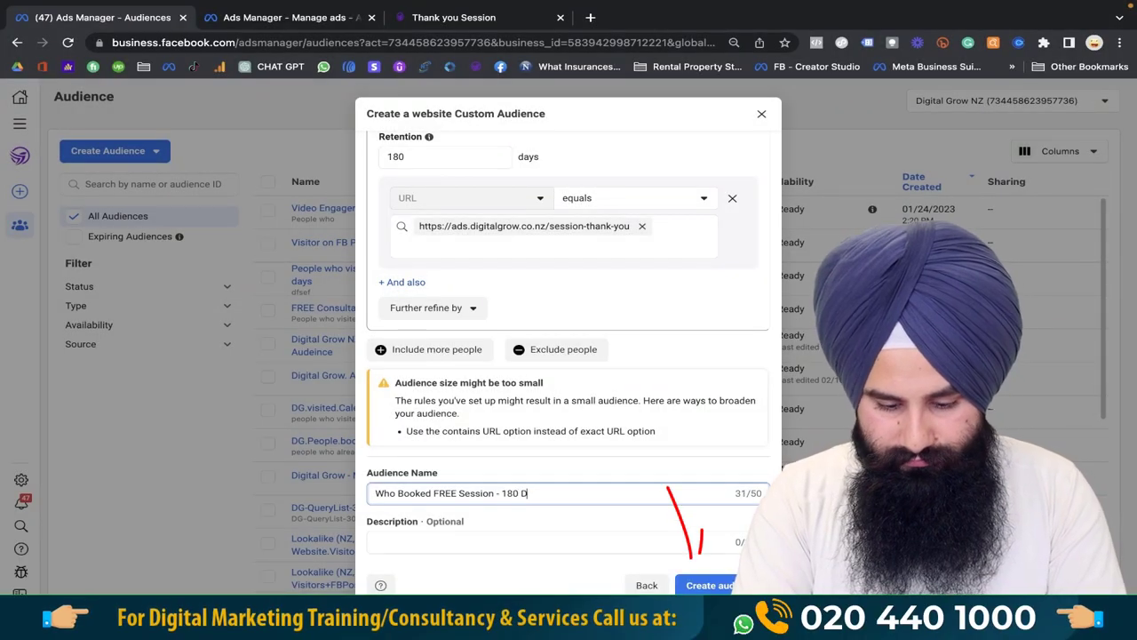
{"action": "type", "text": "ays"}
{"action": "key", "text": "Return"}
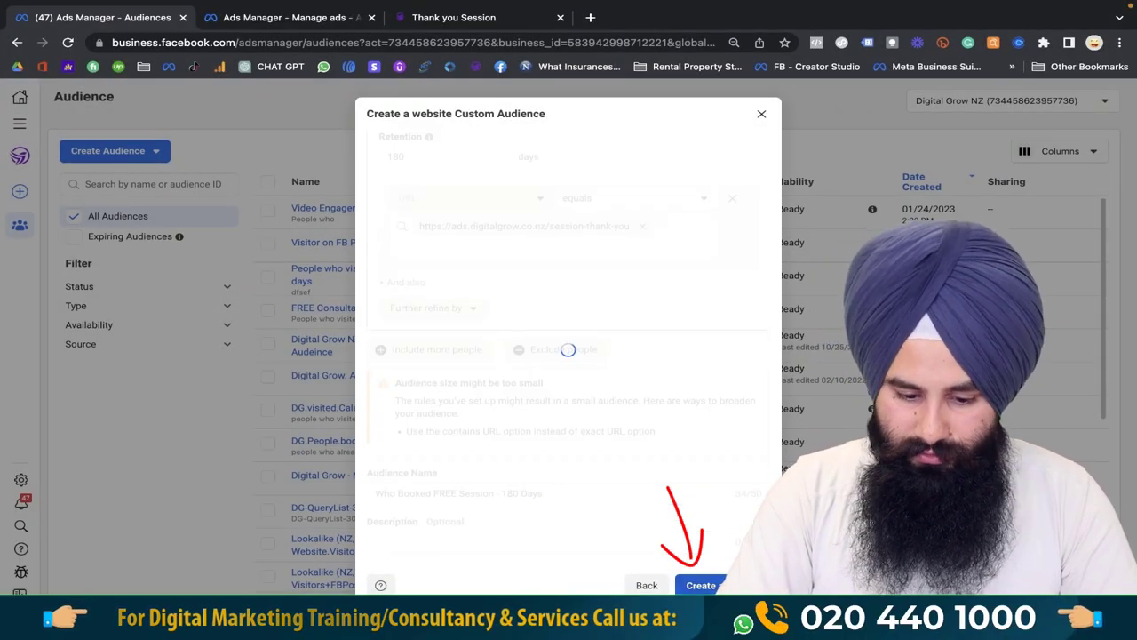
Step: Return to the New Leads Ad Set editor and reload the page
{"action": "left_click", "coordinate": [325, 19]}
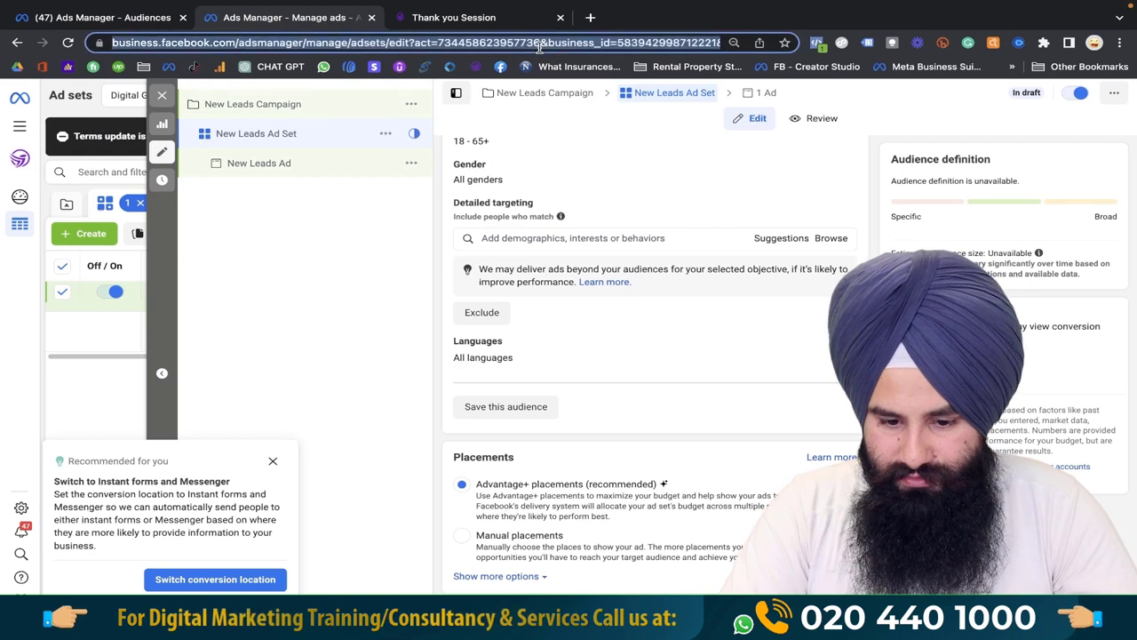
{"action": "key", "text": "ctrl+r"}
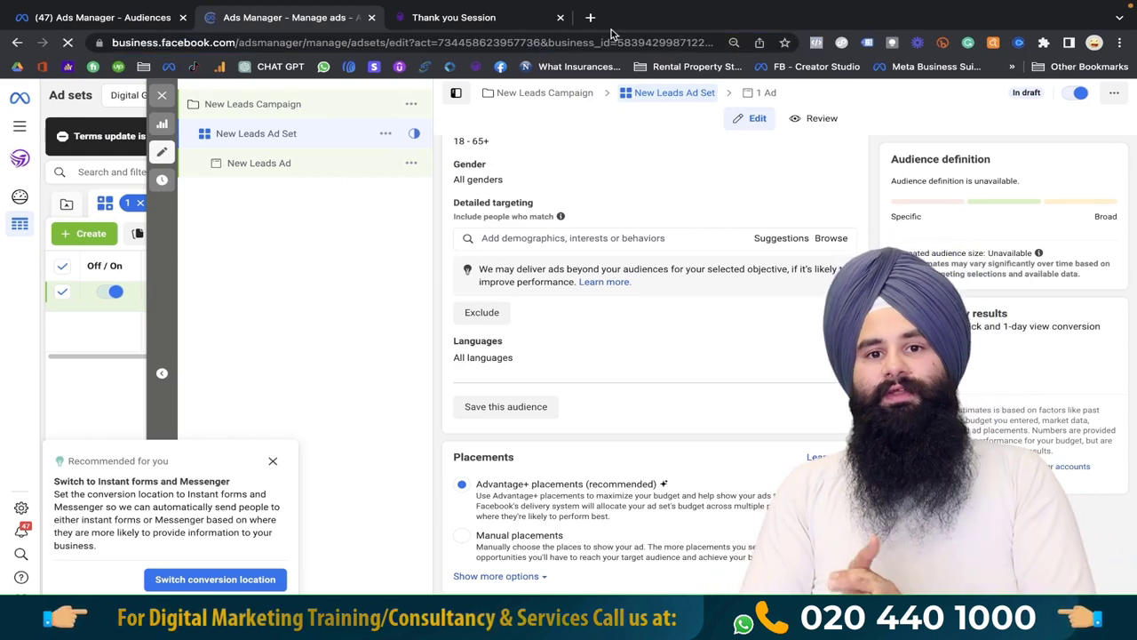
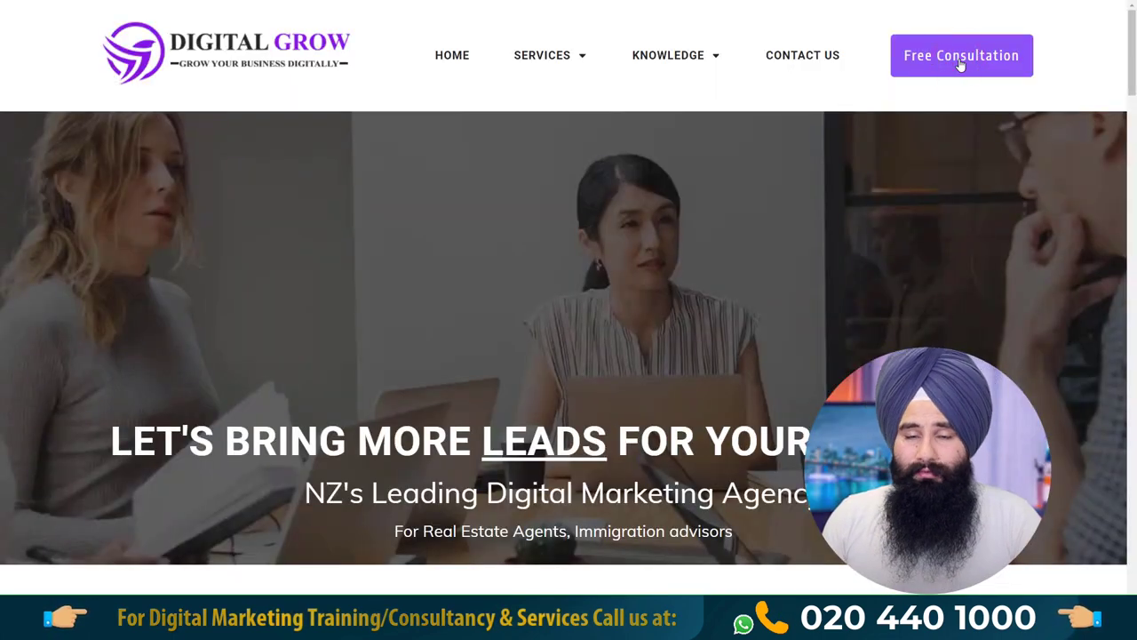
Step: Open the Free Consultation page on the Digital Grow website and review its booking calendar and client testimonials
{"action": "left_click", "coordinate": [961, 55]}
{"action": "scroll", "coordinate": [569, 355], "scroll_direction": "down", "scroll_amount": 5}
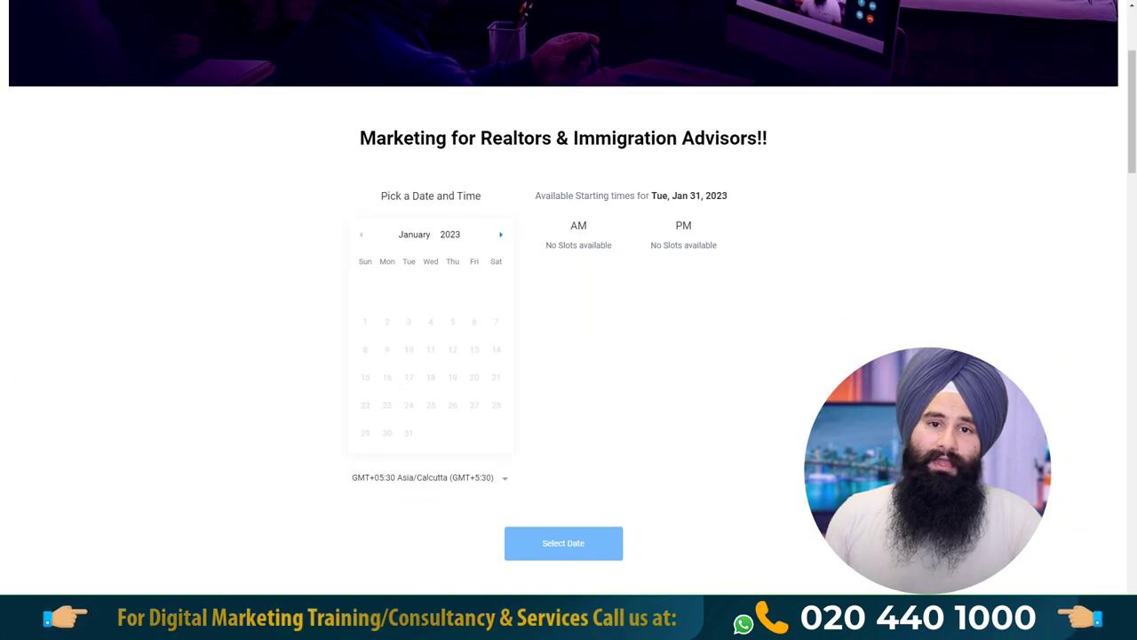
{"action": "scroll", "coordinate": [569, 356], "scroll_direction": "down", "scroll_amount": 4}
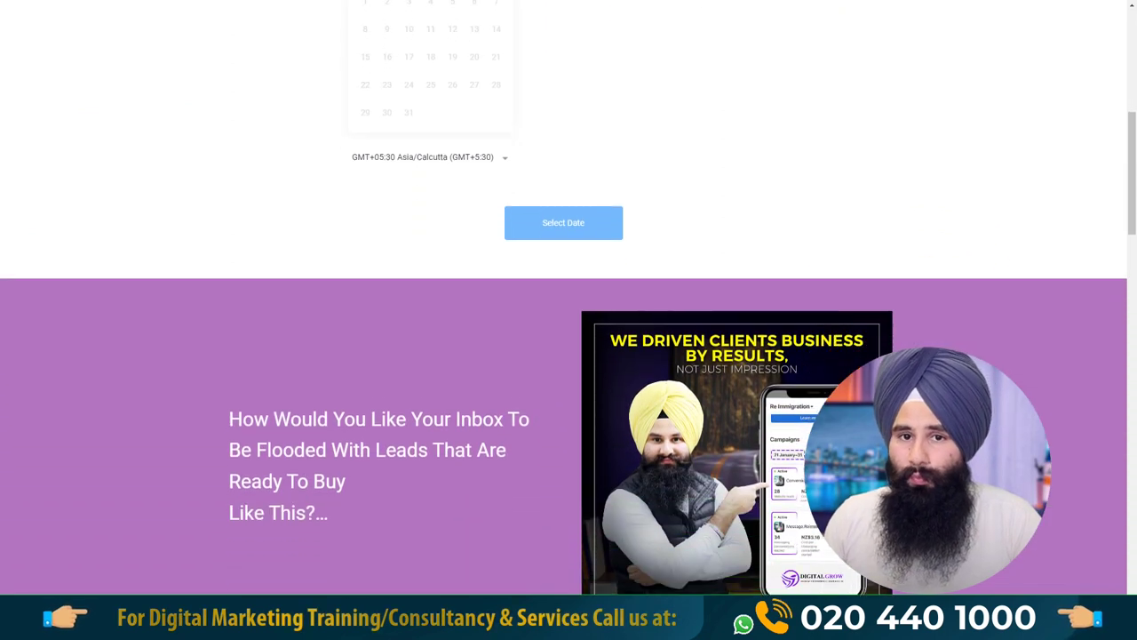
{"action": "scroll", "coordinate": [568, 355], "scroll_direction": "down", "scroll_amount": 4}
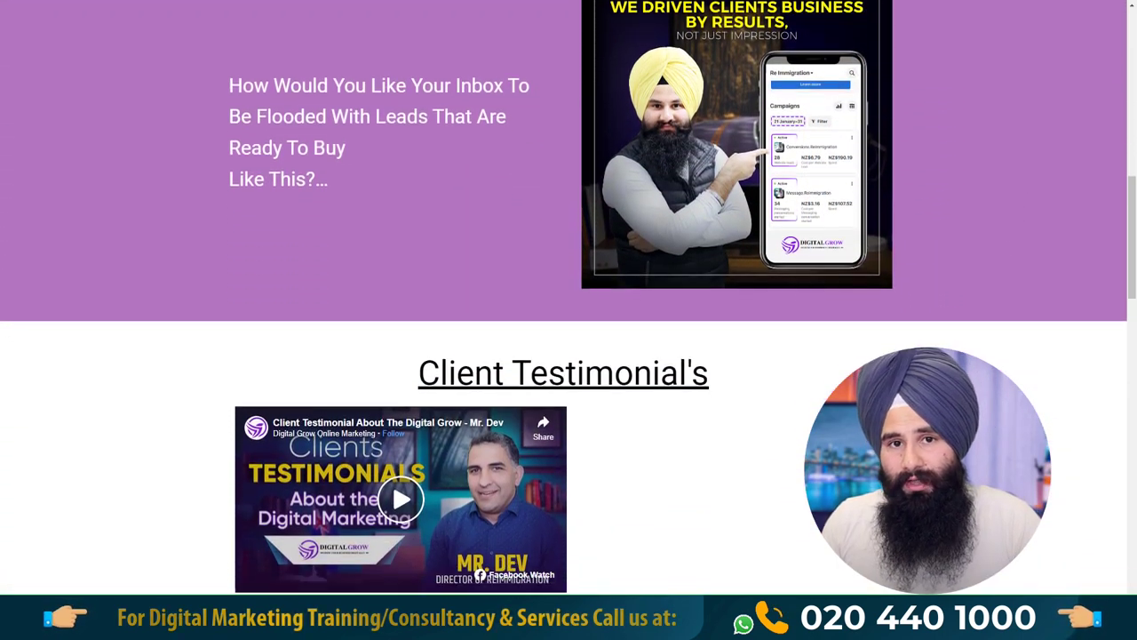
{"action": "scroll", "coordinate": [568, 355], "scroll_direction": "down", "scroll_amount": 3}
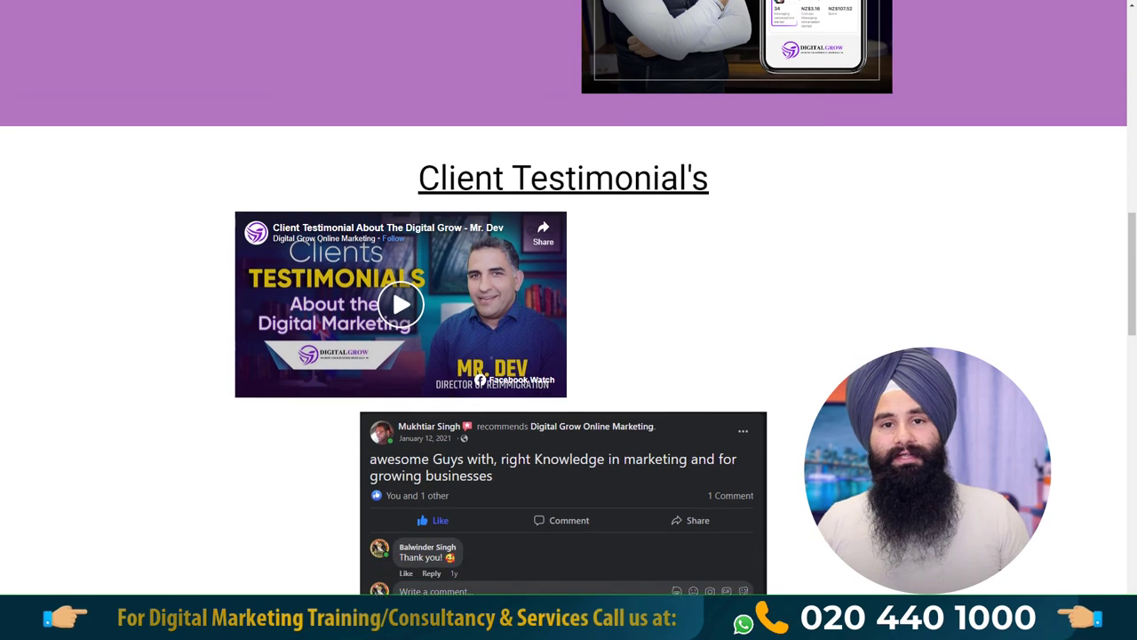
{"action": "scroll", "coordinate": [568, 355], "scroll_direction": "down", "scroll_amount": 3}
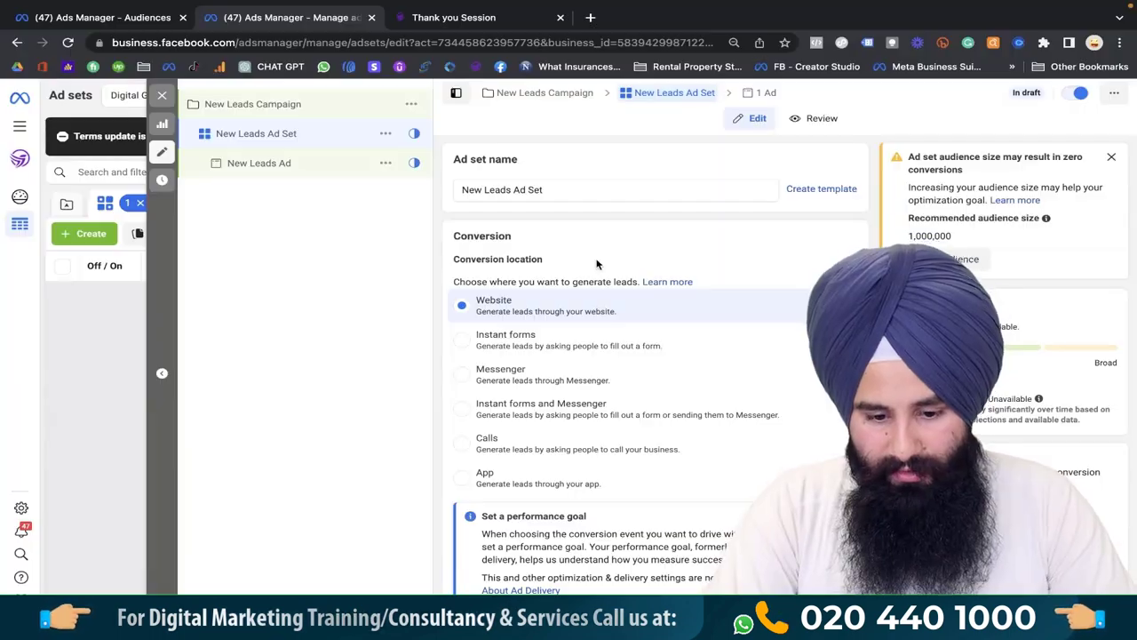
Step: Exclude the custom audience "Who Booked FREE Session - 180 Days" from the New Leads Ad Set's targeting
{"action": "scroll", "coordinate": [596, 264], "scroll_direction": "down", "scroll_amount": 10}
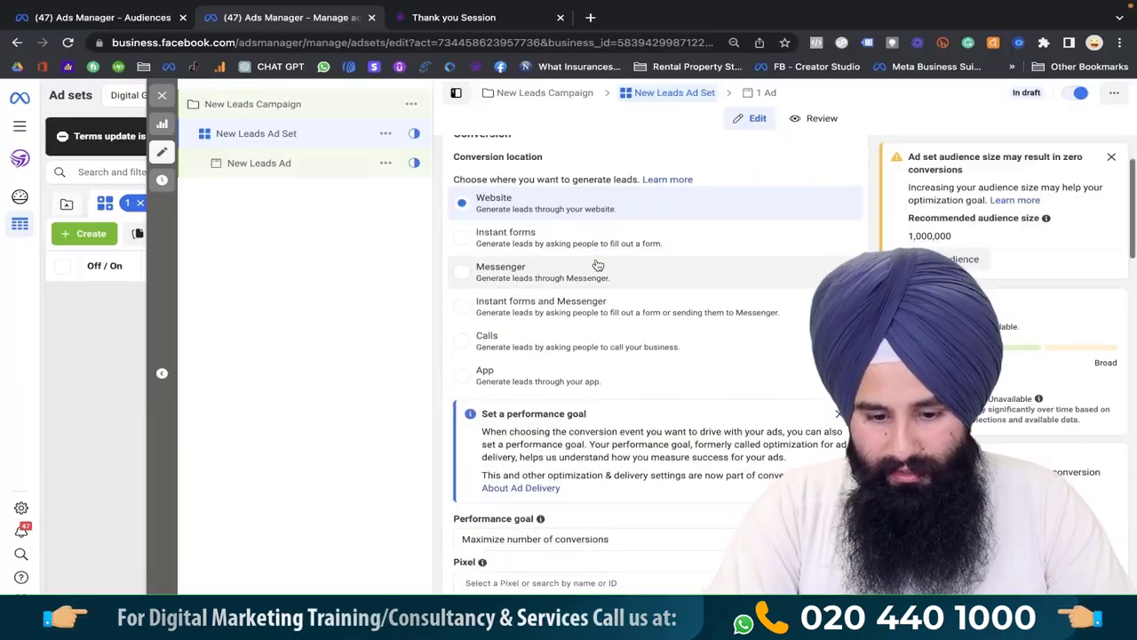
{"action": "scroll", "coordinate": [596, 264], "scroll_direction": "down", "scroll_amount": 3}
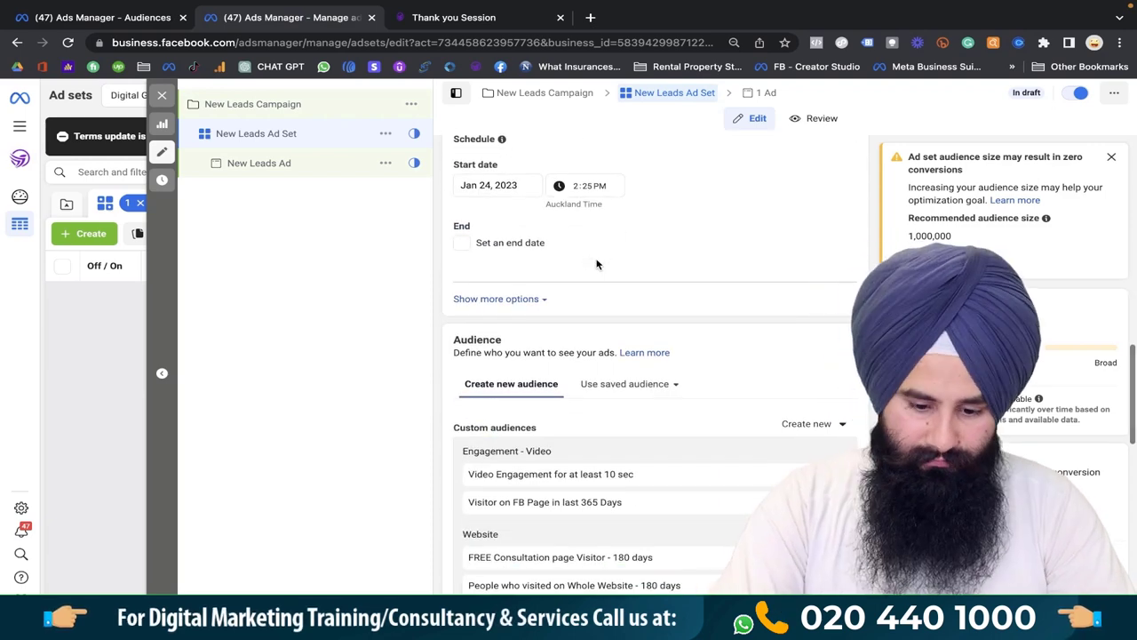
{"action": "scroll", "coordinate": [597, 264], "scroll_direction": "down", "scroll_amount": 4}
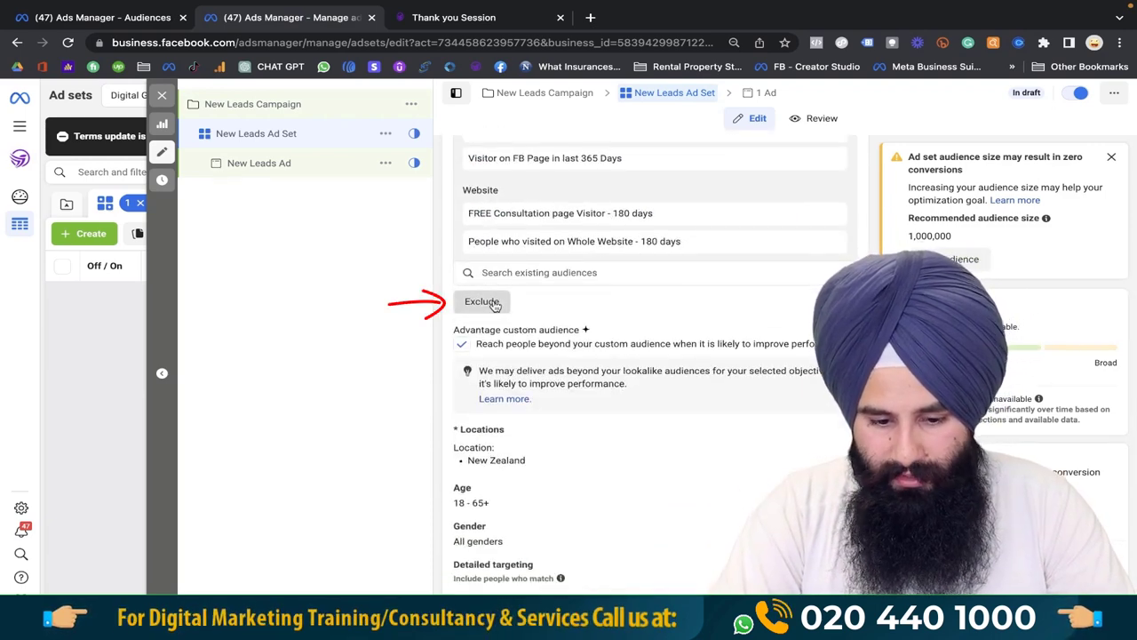
{"action": "left_click", "coordinate": [499, 303]}
{"action": "left_click", "coordinate": [532, 316]}
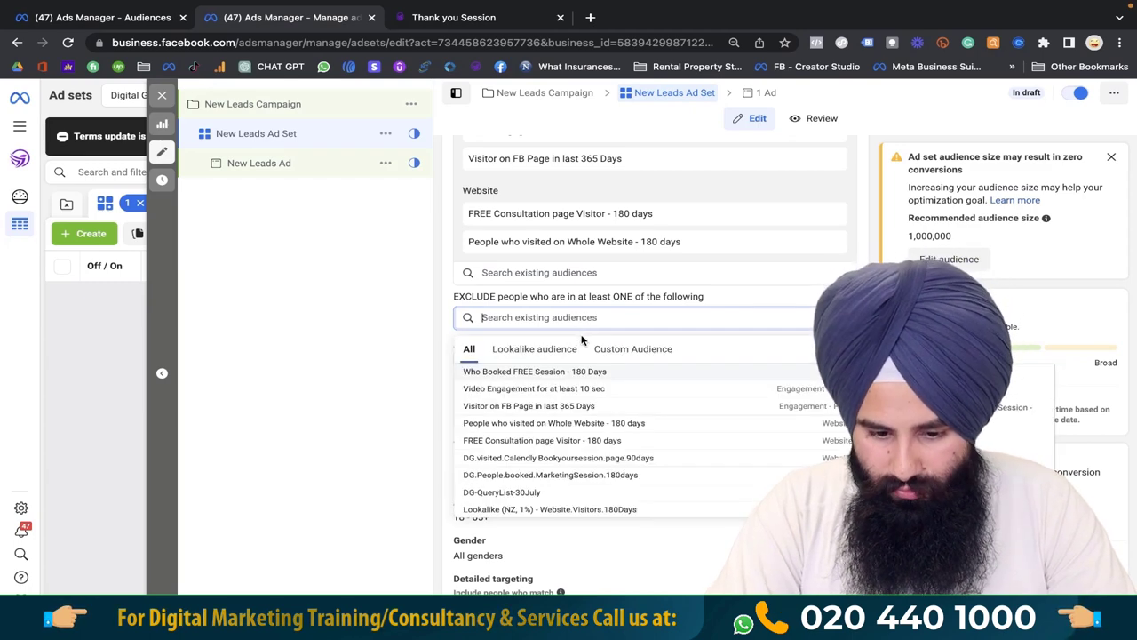
{"action": "left_click", "coordinate": [522, 372]}
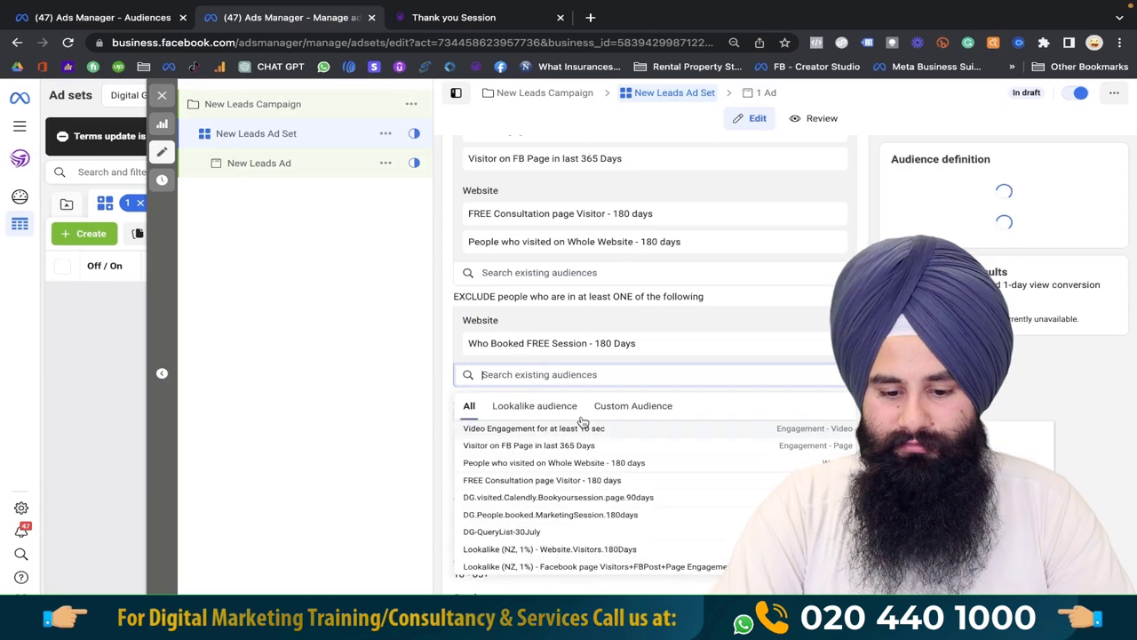
{"action": "left_click", "coordinate": [749, 315]}
{"action": "scroll", "coordinate": [749, 314], "scroll_direction": "up", "scroll_amount": 1}
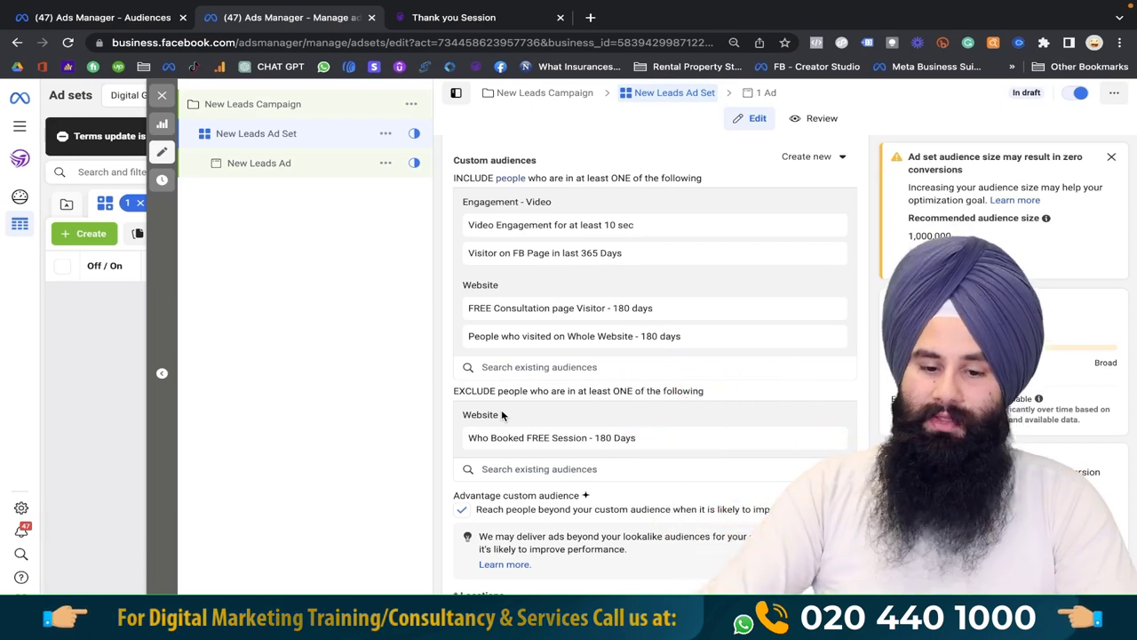
{"action": "scroll", "coordinate": [502, 415], "scroll_direction": "down", "scroll_amount": 2}
{"action": "scroll", "coordinate": [502, 415], "scroll_direction": "down", "scroll_amount": 4}
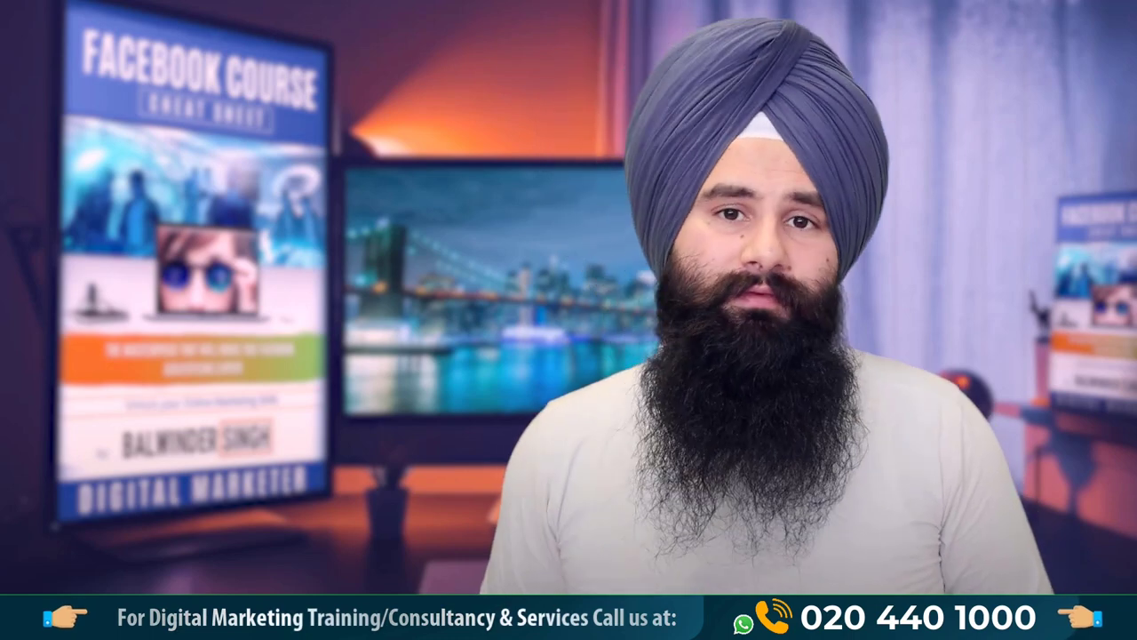
{"action": "scroll", "coordinate": [430, 193], "scroll_direction": "down", "scroll_amount": 5}
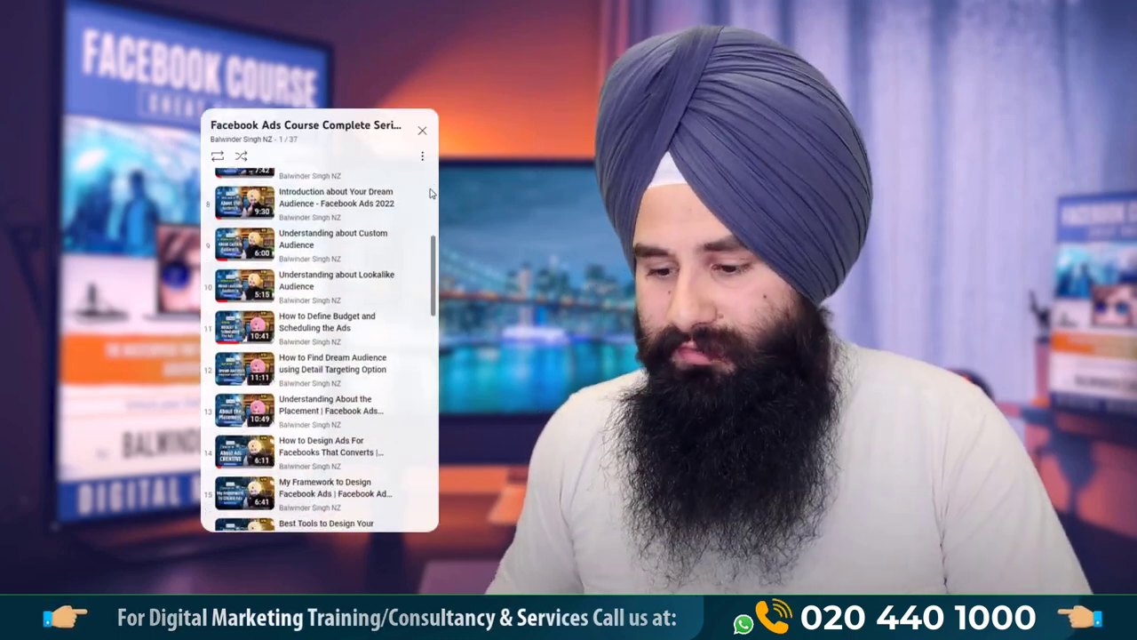
{"action": "scroll", "coordinate": [431, 193], "scroll_direction": "down", "scroll_amount": 7}
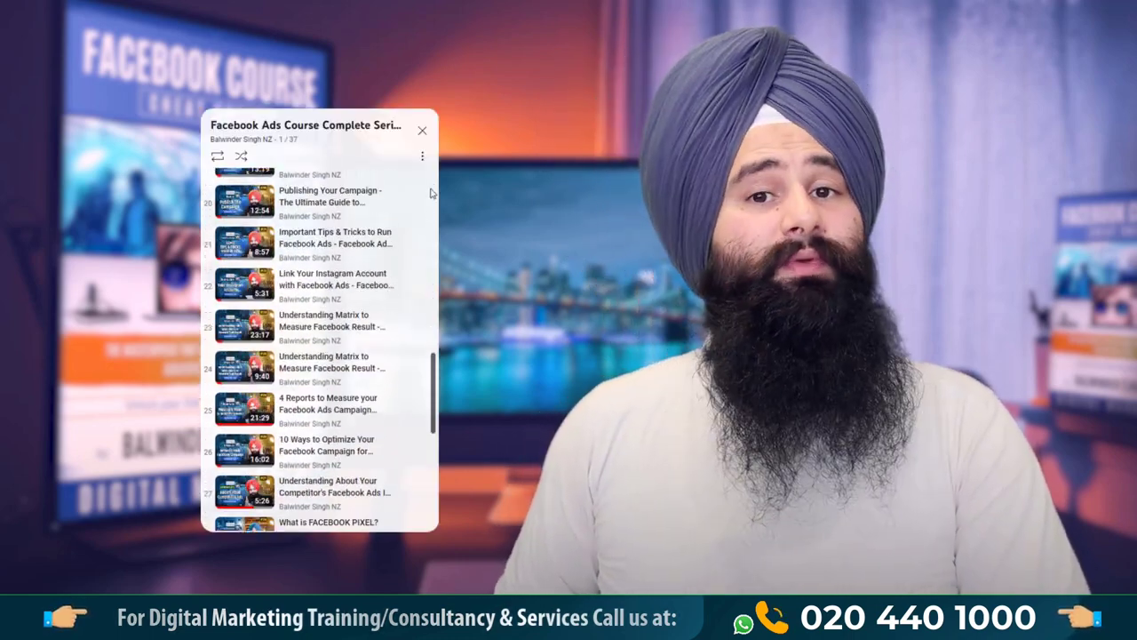
{"action": "scroll", "coordinate": [430, 193], "scroll_direction": "down", "scroll_amount": 6}
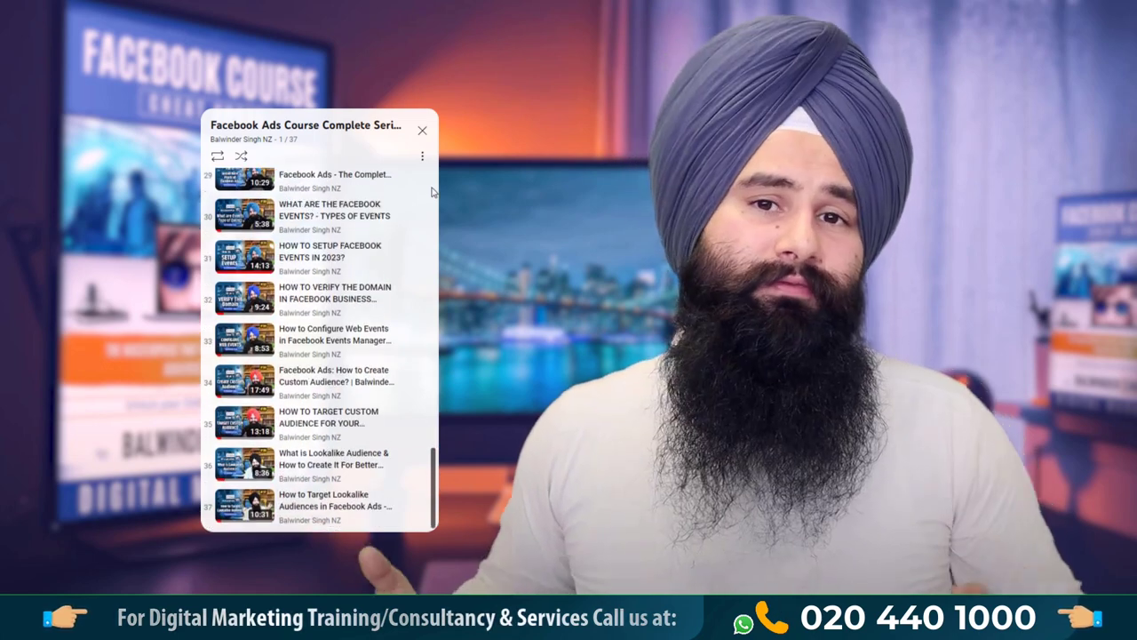